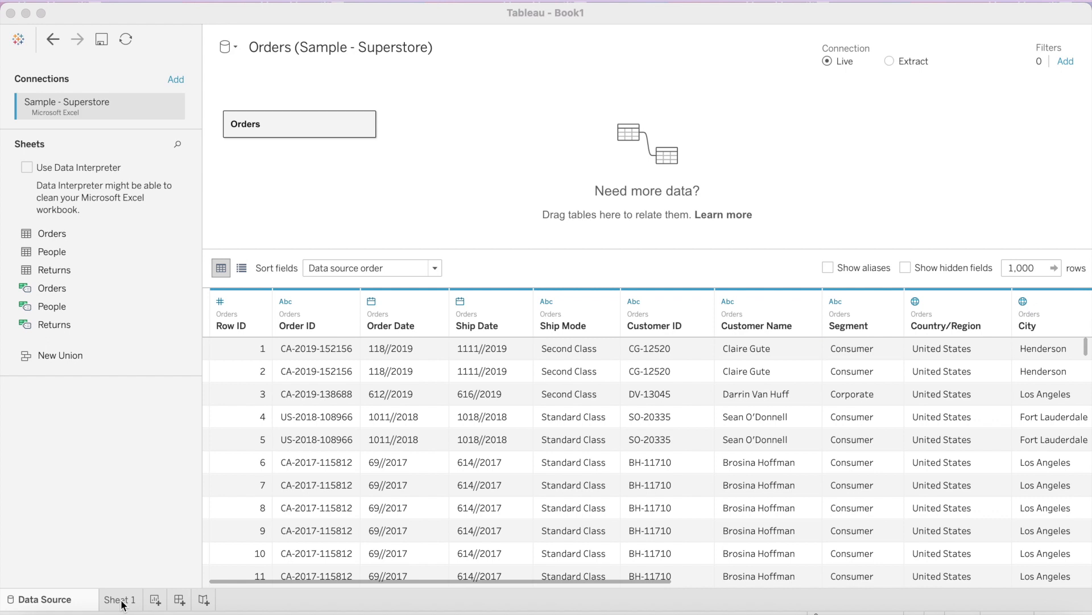
# Step: Build a bar chart on Sheet 1 with Sub-Category as columns and Sales as rows
pyautogui.click(120, 599)
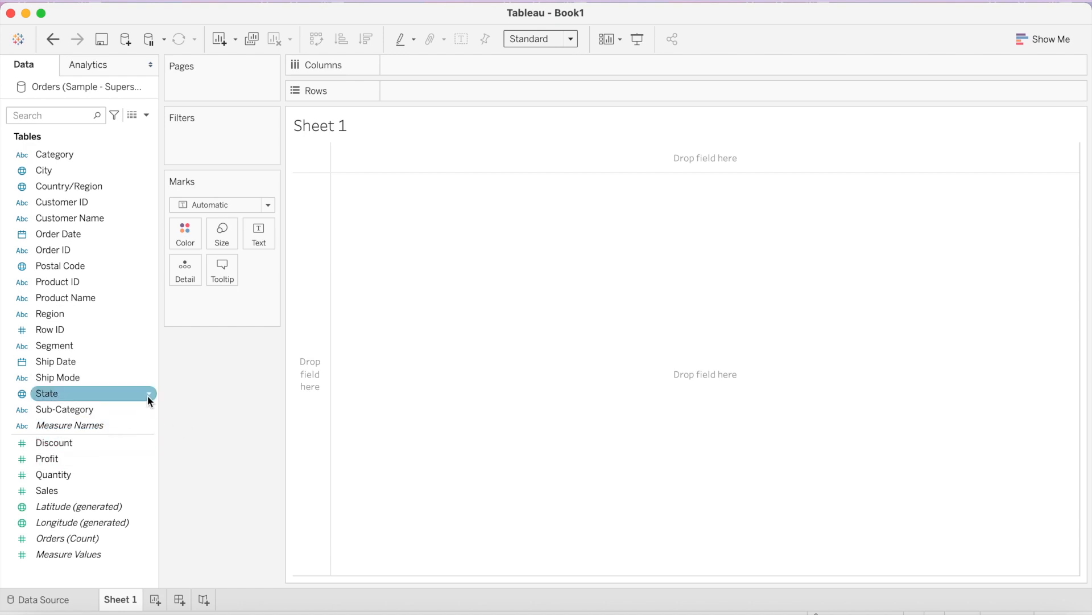
pyautogui.moveTo(104, 410); pyautogui.dragTo(477, 66)
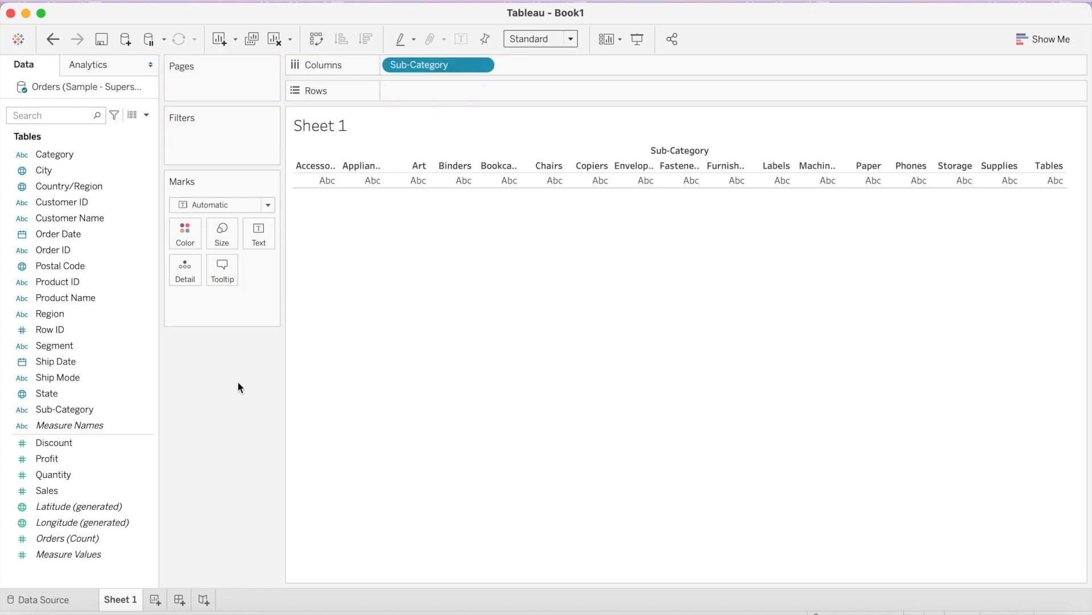
pyautogui.moveTo(100, 488); pyautogui.dragTo(465, 90)
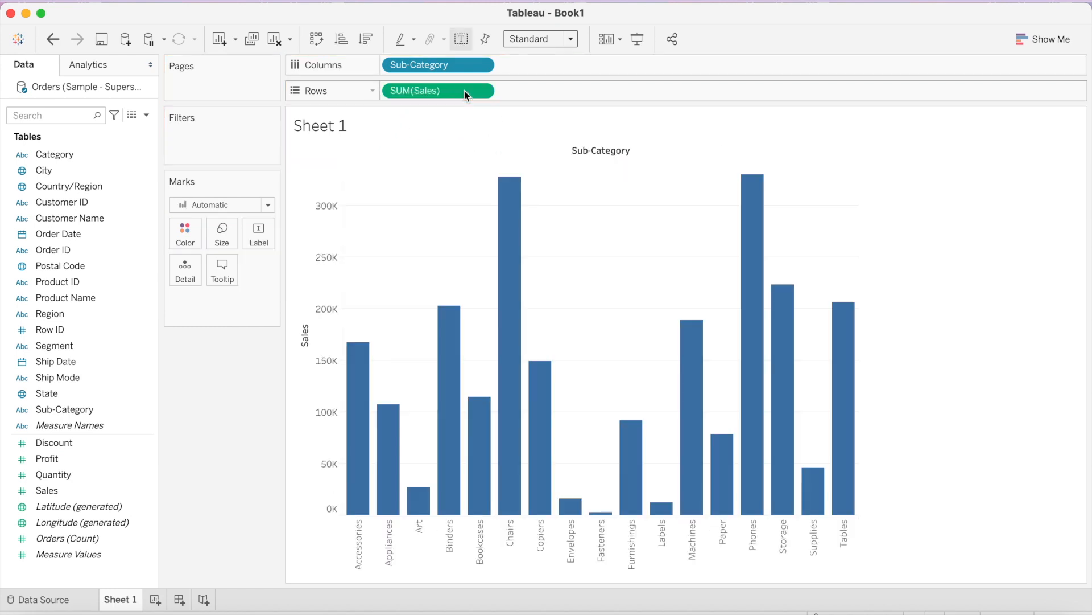
# Step: Sort the sub-category bars in descending order of sales and fit the chart to Entire View
pyautogui.click(367, 39)
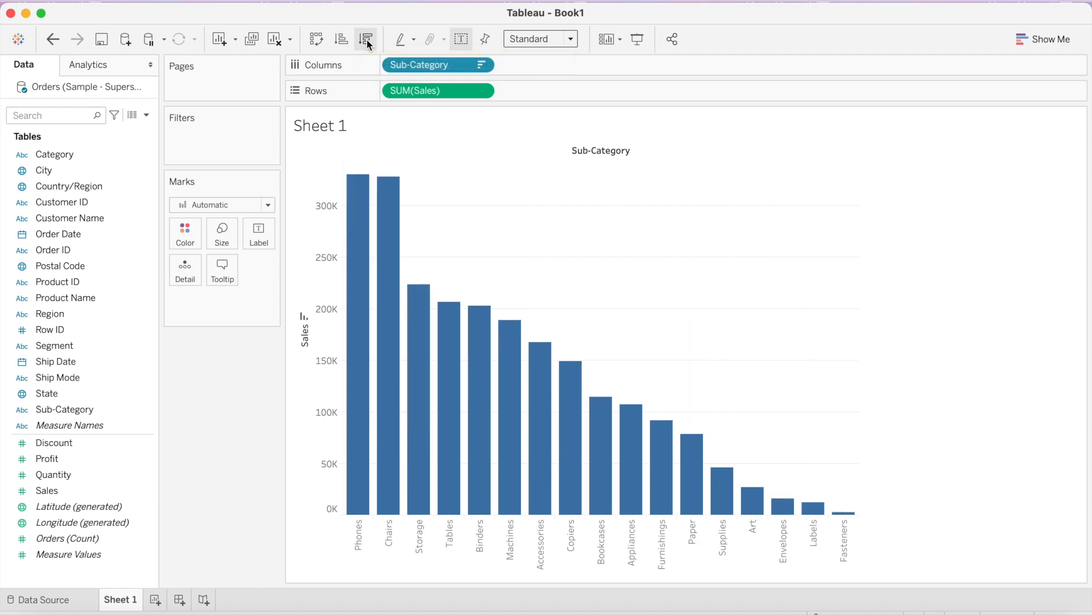
pyautogui.click(576, 40)
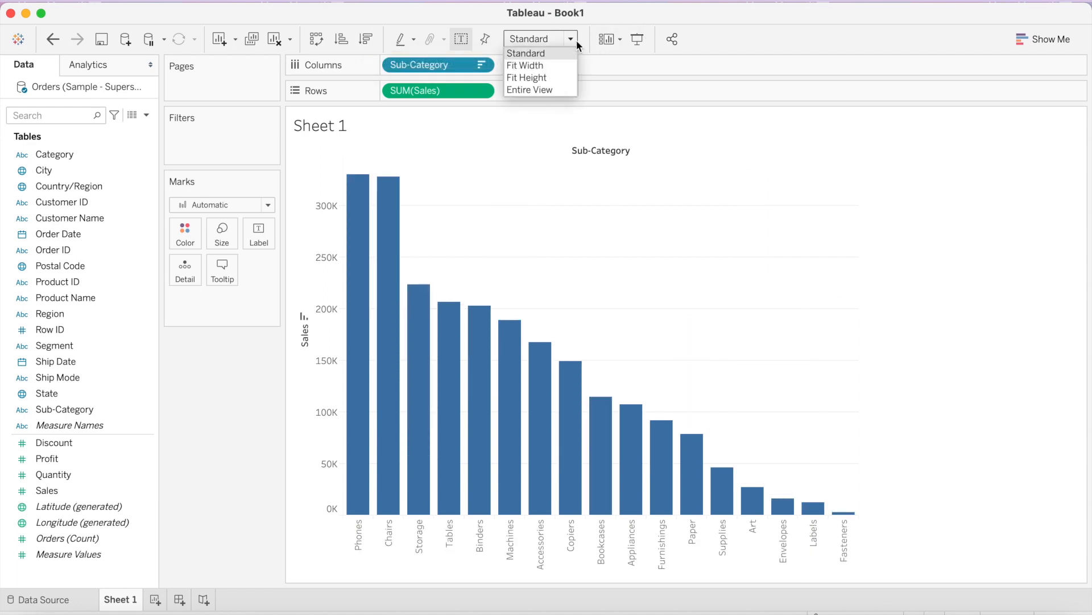
pyautogui.click(545, 94)
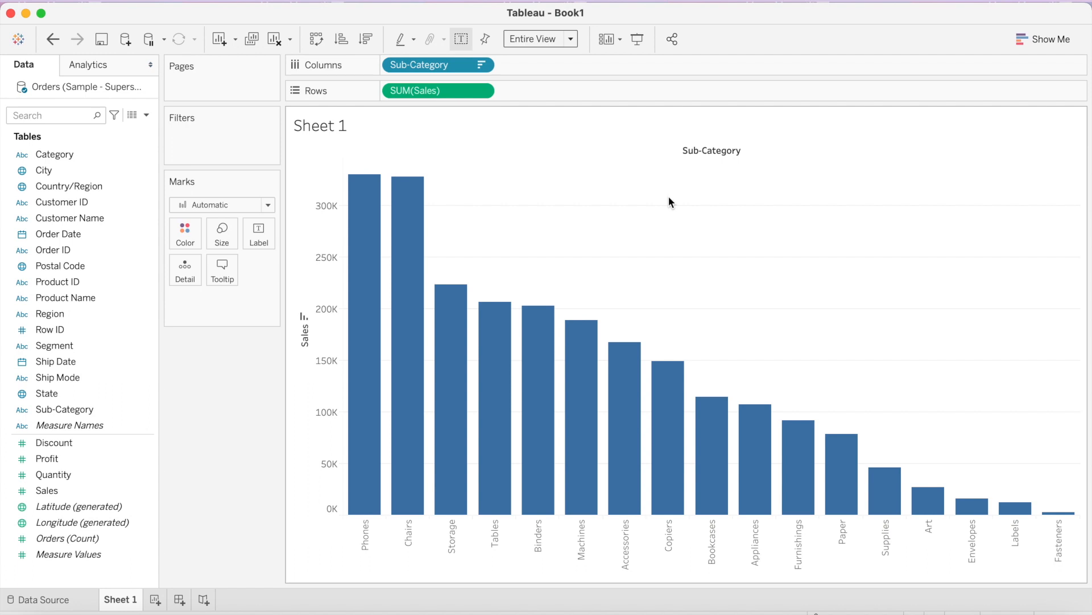
pyautogui.moveTo(397, 204)
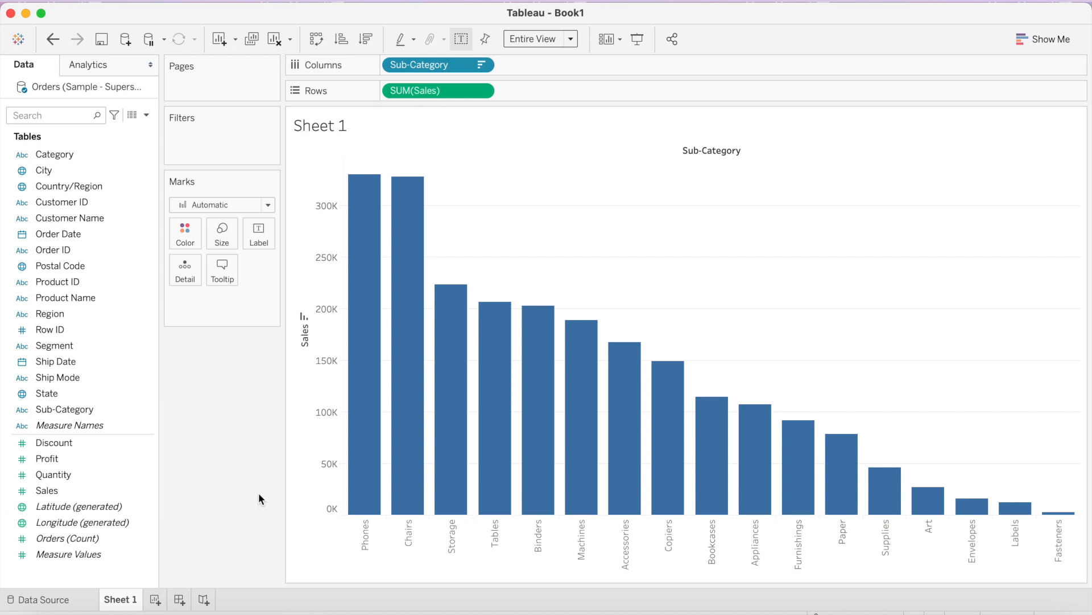
# Step: Add Sub-Category as a filter, move its dialog clear of the chart, and review the list of values
pyautogui.click(106, 410)
pyautogui.moveTo(105, 407); pyautogui.dragTo(237, 134)
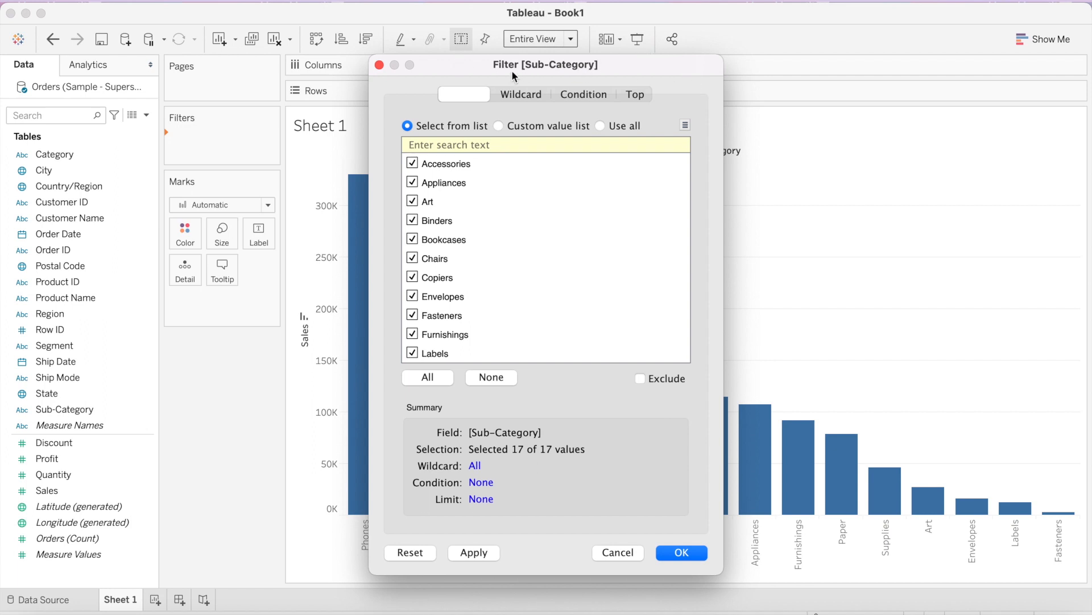
pyautogui.moveTo(578, 67); pyautogui.dragTo(182, 69)
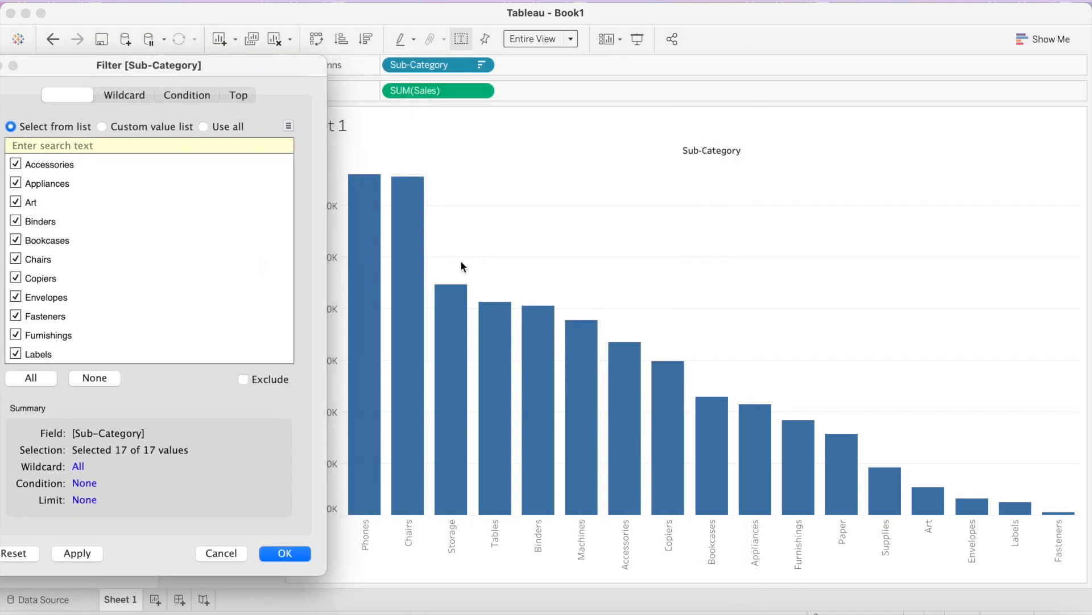
pyautogui.scroll(-5, 81, 250)
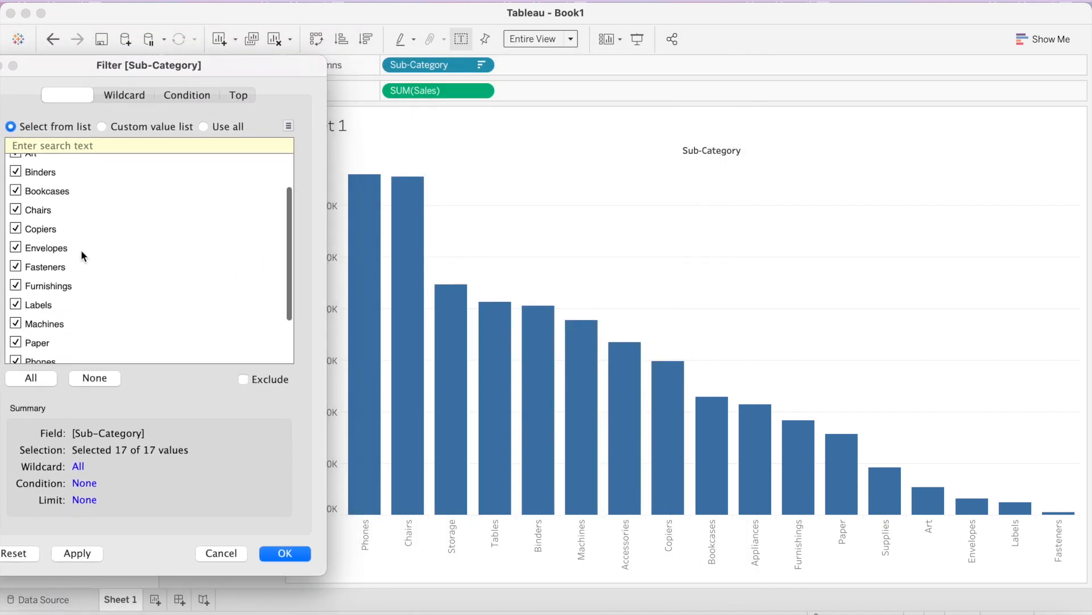
pyautogui.scroll(5, 81, 250)
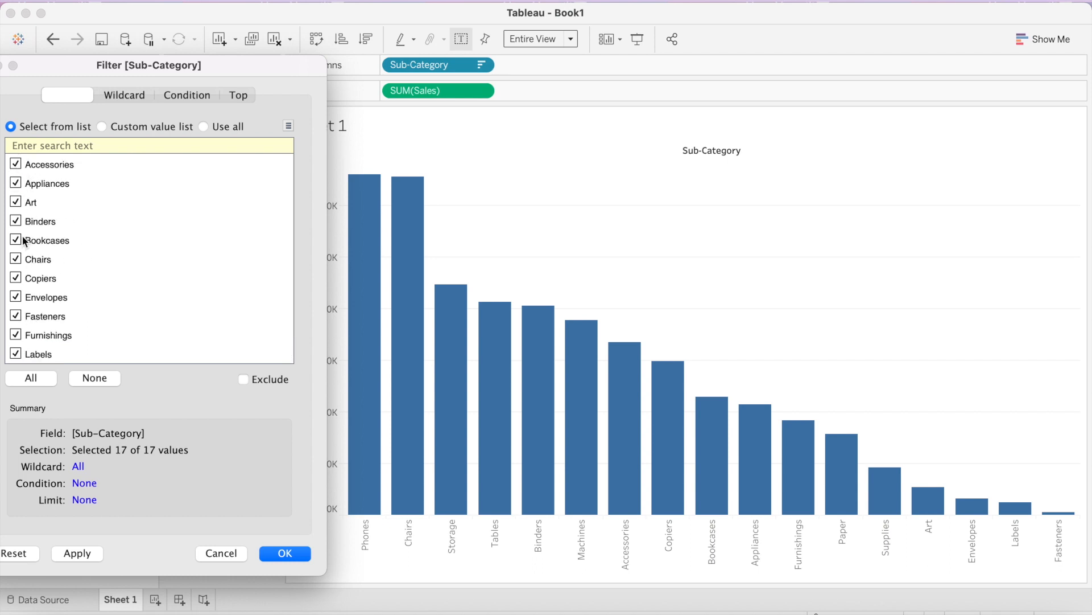
pyautogui.scroll(-5, 24, 242)
pyautogui.scroll(5, 128, 243)
# Step: Apply the Sub-Category filter with Accessories through Fasteners deselected, and reapply it with all values selected
pyautogui.click(19, 166)
pyautogui.click(17, 184)
pyautogui.click(16, 204)
pyautogui.click(16, 222)
pyautogui.click(17, 241)
pyautogui.click(17, 260)
pyautogui.click(16, 278)
pyautogui.click(16, 297)
pyautogui.click(16, 317)
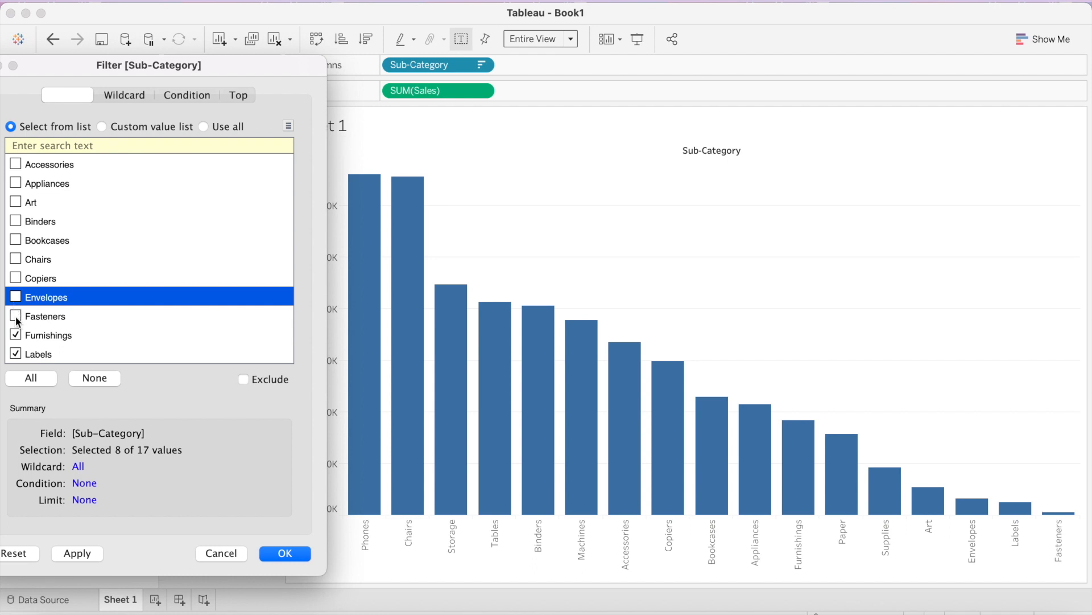
pyautogui.click(78, 553)
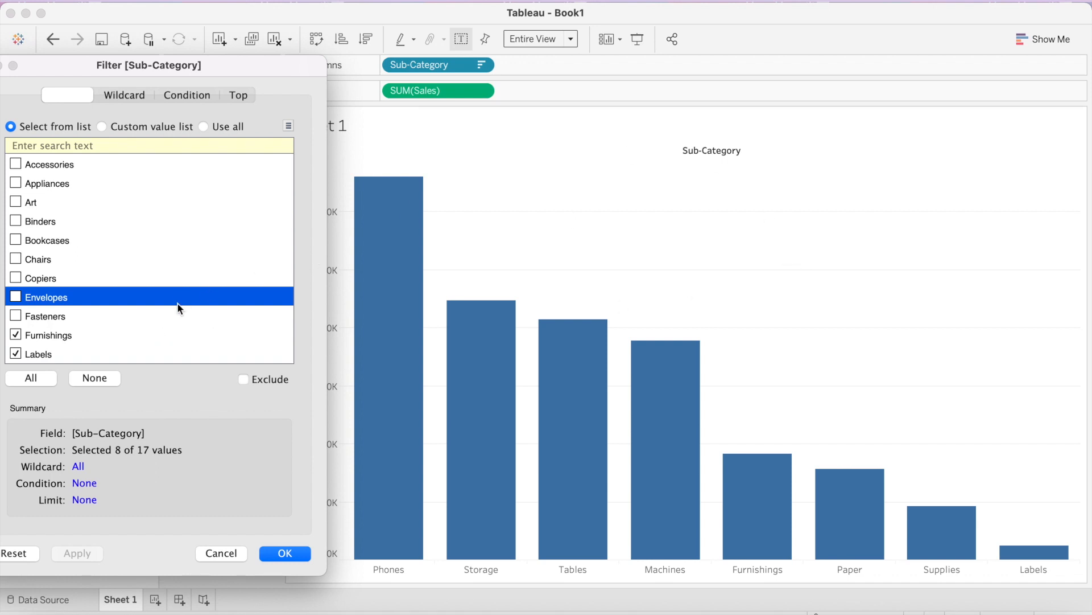
pyautogui.click(31, 387)
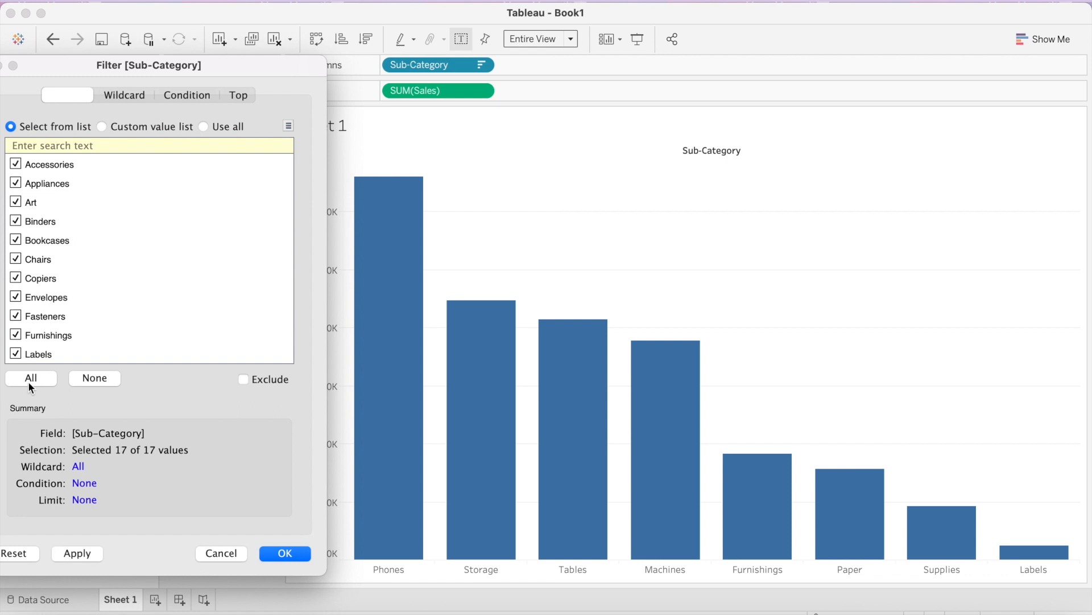
pyautogui.click(77, 554)
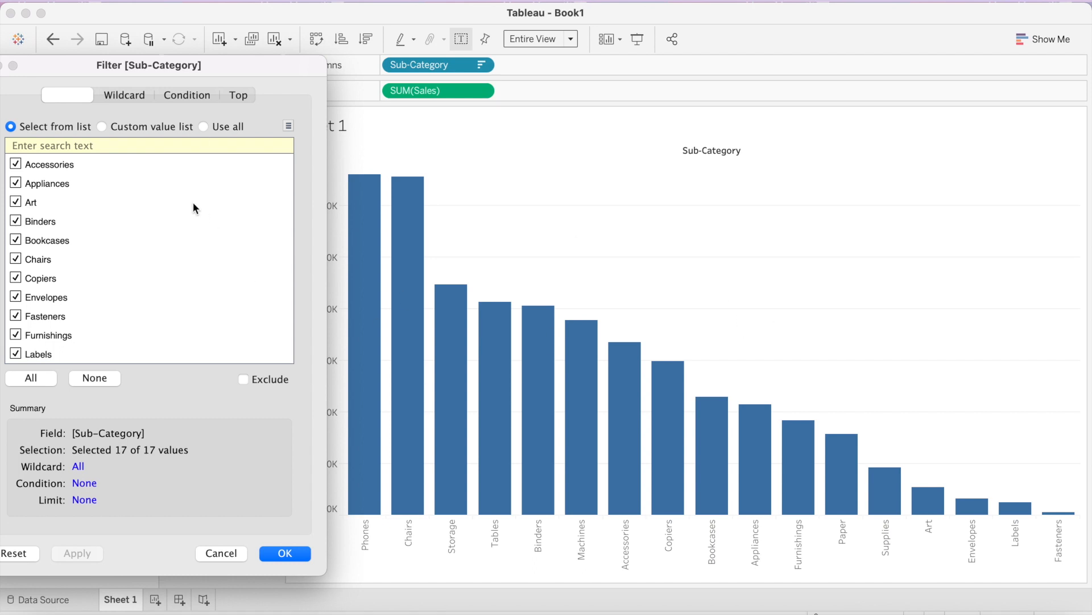
# Step: Look through the wildcard and condition options, and apply a limit by field of the top 3 sub-categories by sum of Sales
pyautogui.click(119, 95)
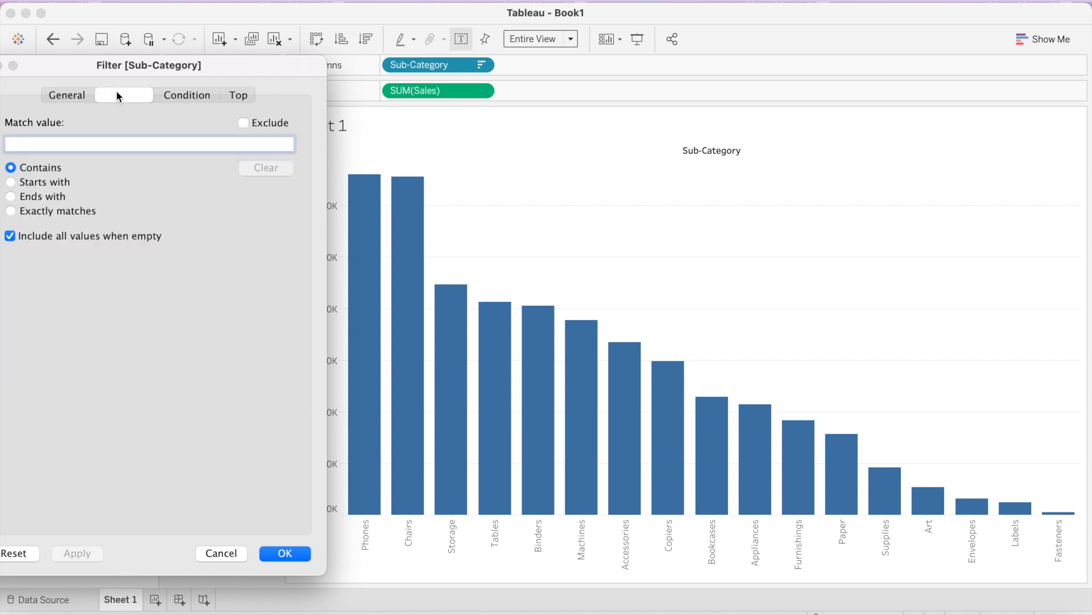
pyautogui.click(190, 96)
pyautogui.click(246, 98)
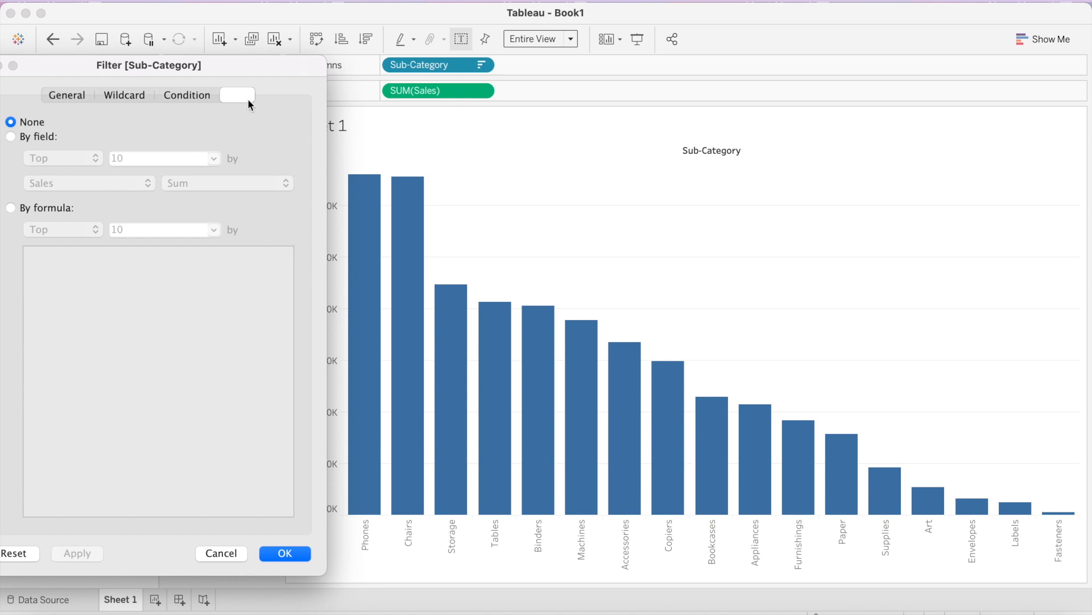
pyautogui.click(15, 140)
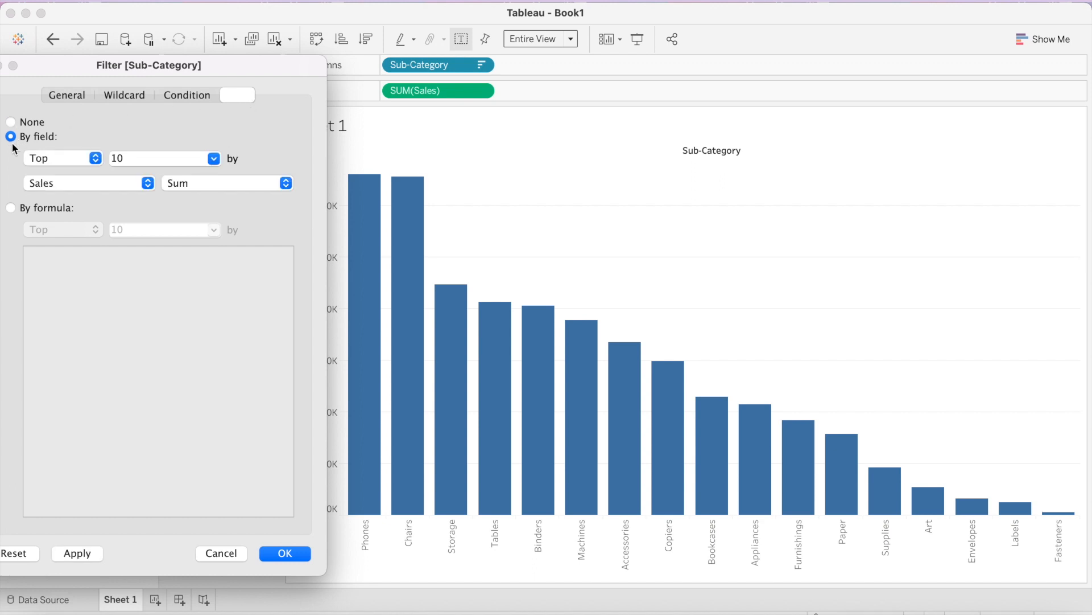
pyautogui.click(95, 158)
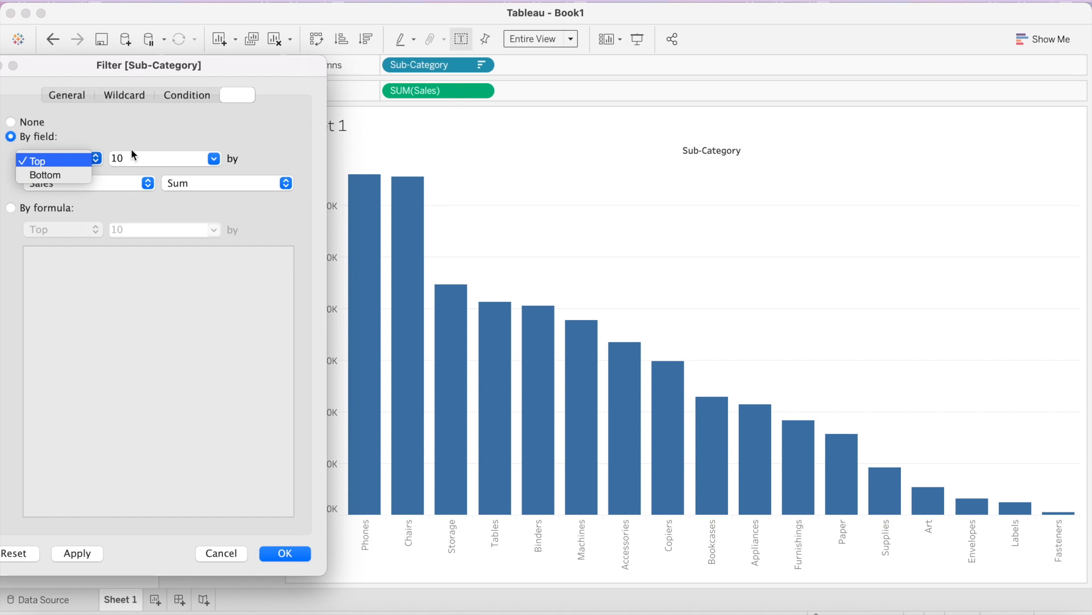
pyautogui.click(178, 130)
pyautogui.click(219, 158)
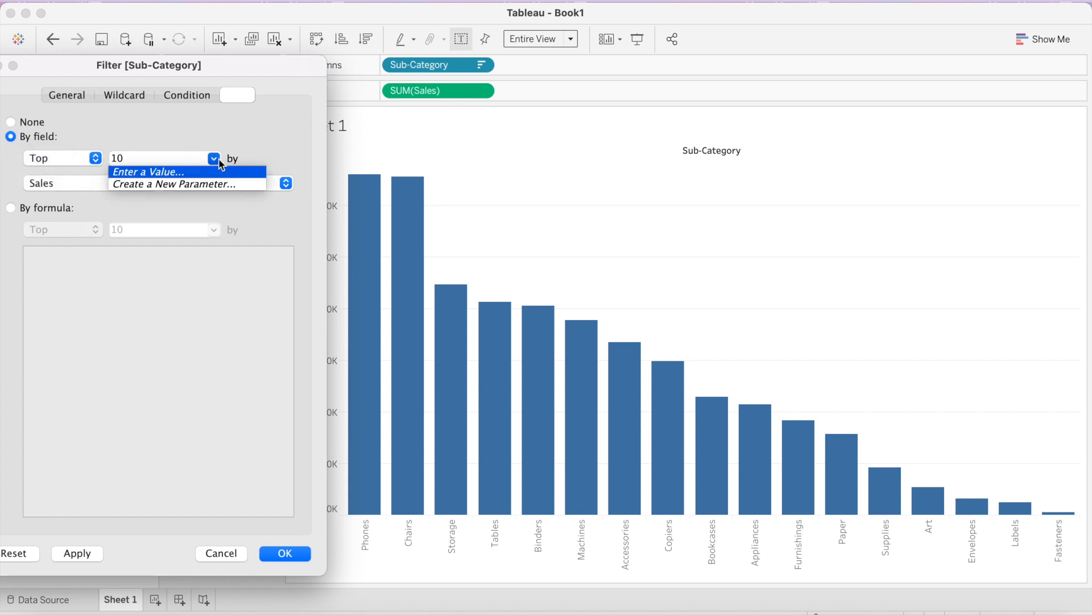
pyautogui.click(143, 169)
pyautogui.press('super+a')
pyautogui.write('3')
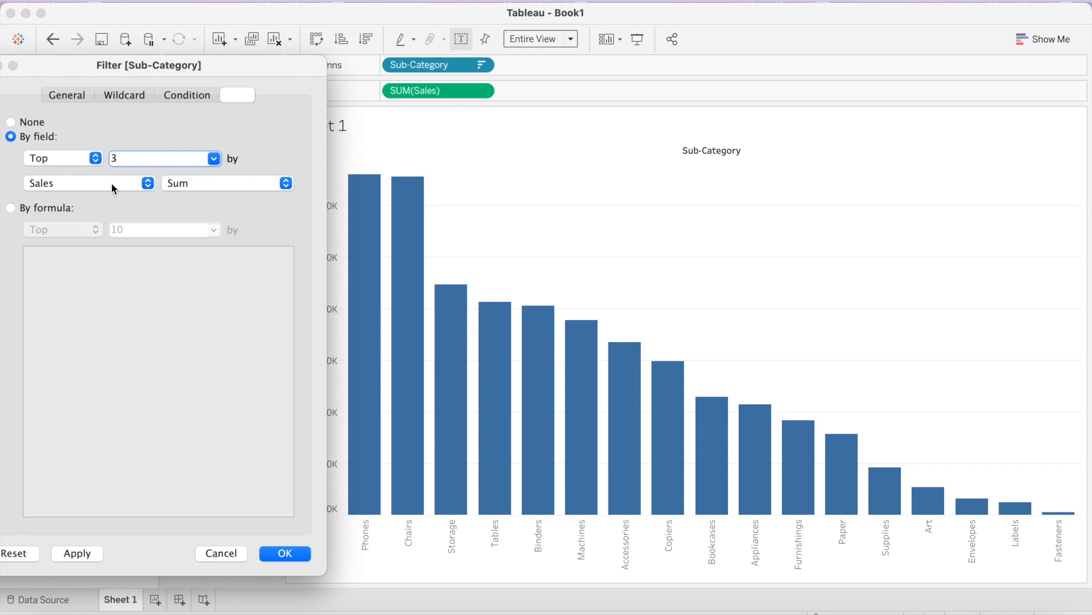
pyautogui.click(286, 183)
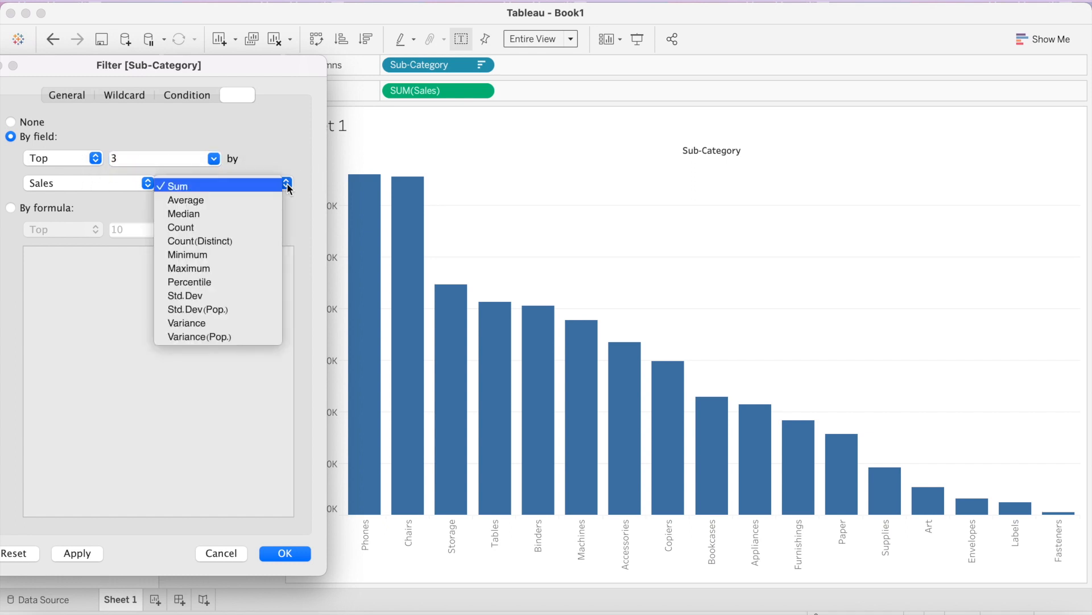
pyautogui.click(269, 186)
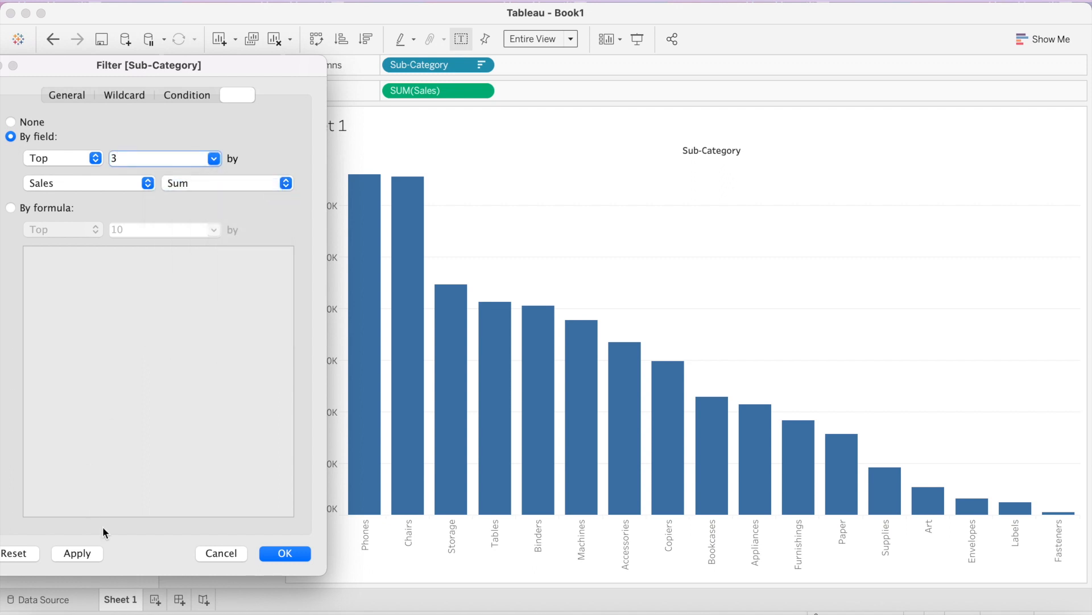
pyautogui.click(88, 555)
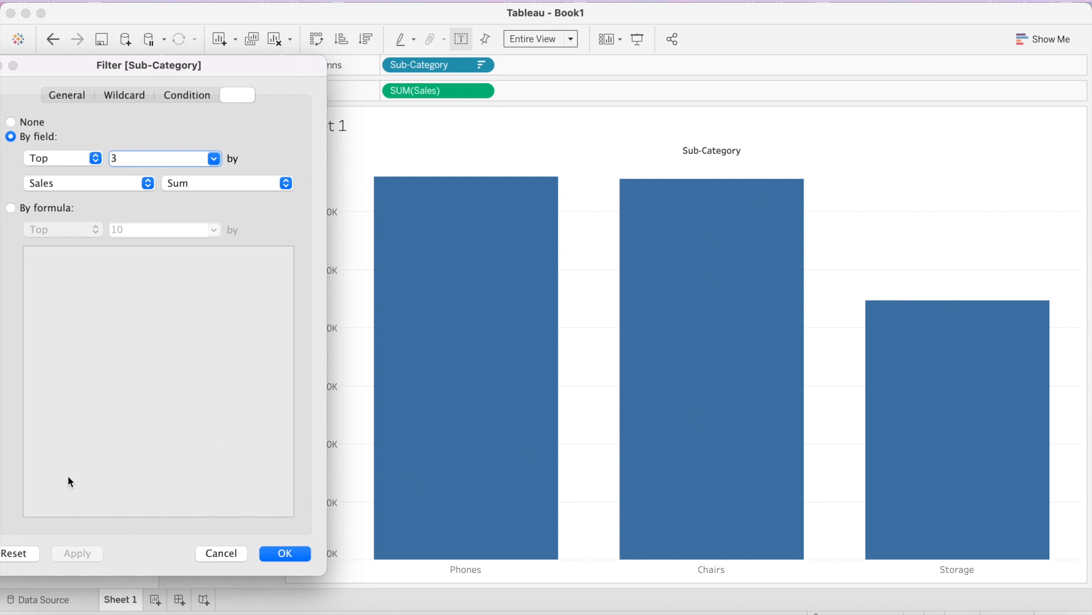
# Step: Remove the top limit from the Sub-Category filter, accept it, and show its filter control beside the chart
pyautogui.click(10, 122)
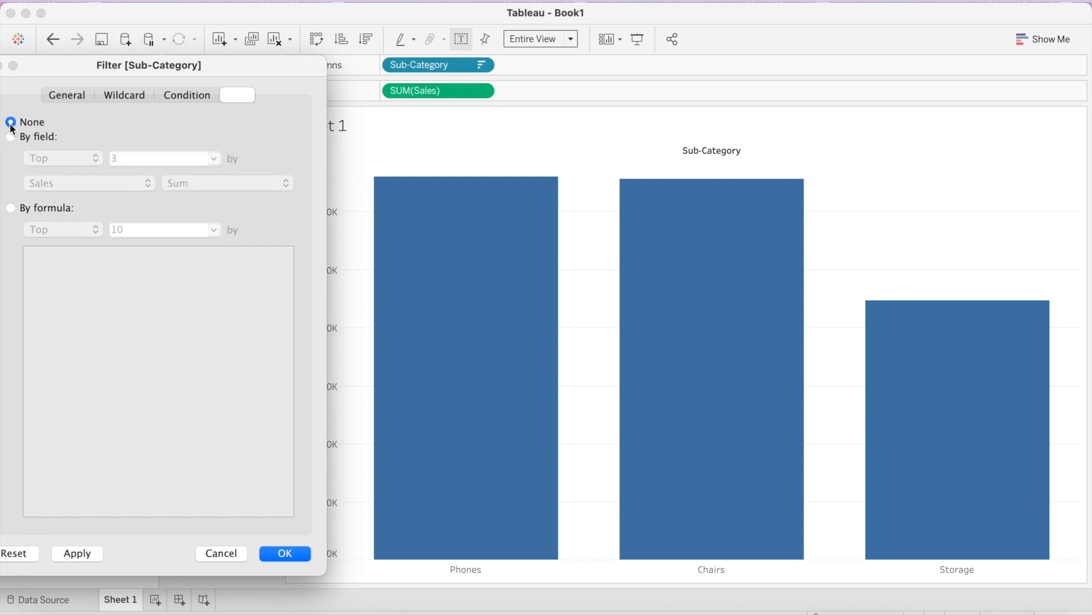
pyautogui.click(69, 554)
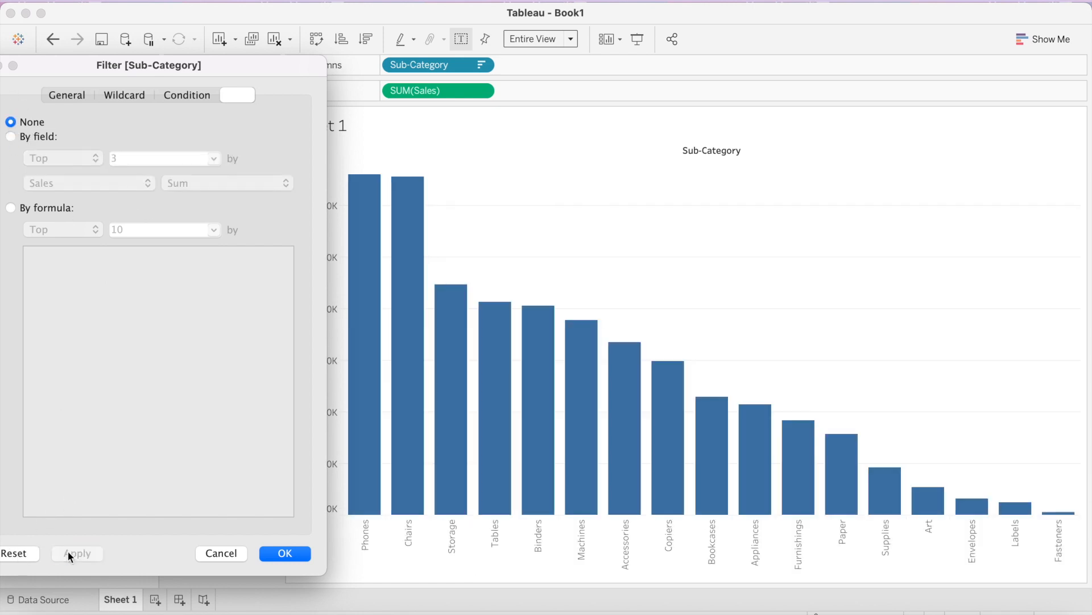
pyautogui.click(285, 553)
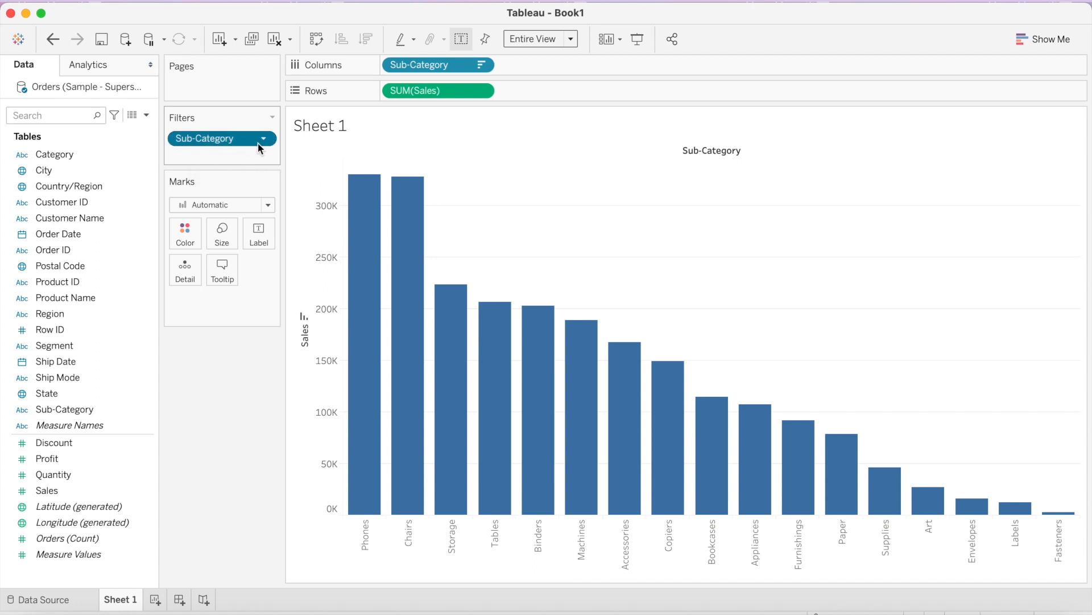
pyautogui.click(260, 142)
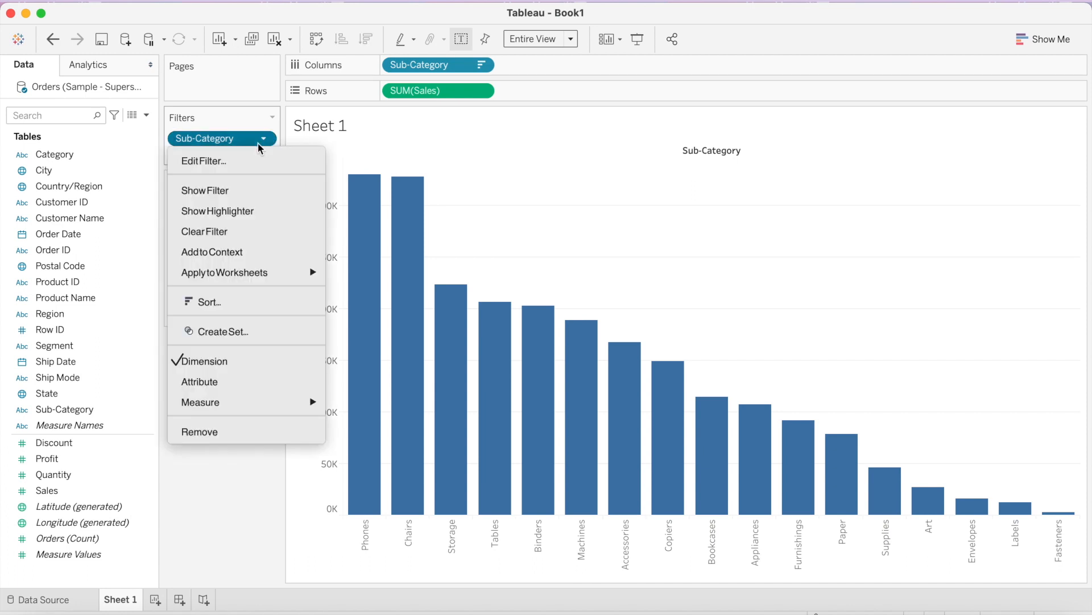
pyautogui.click(241, 193)
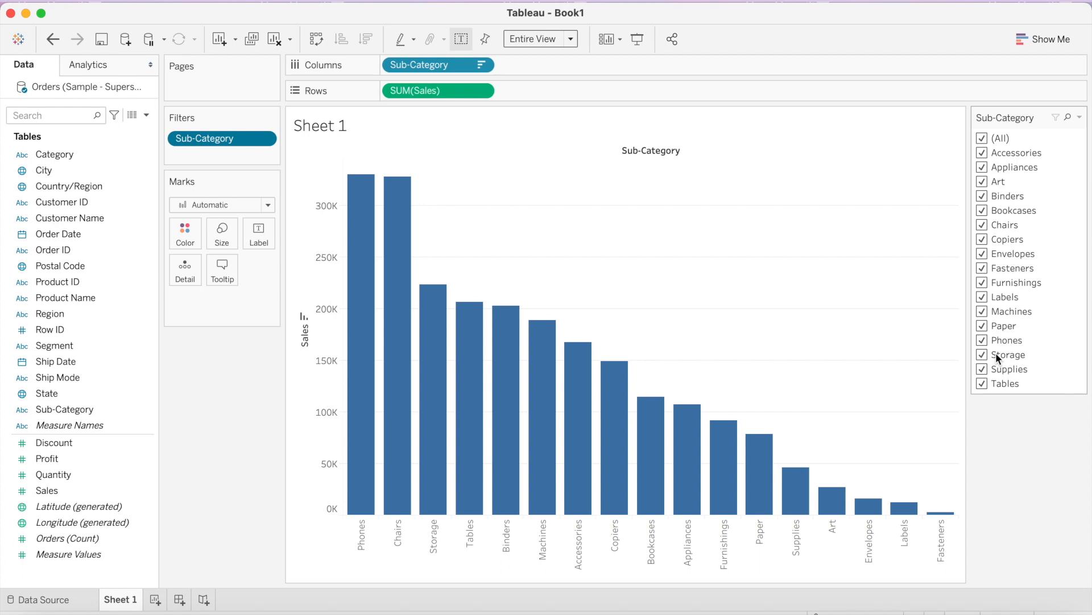
# Step: Use the displayed filter to show only Accessories, Appliances, Art, Binders, Bookcases and Chairs in the chart
pyautogui.click(982, 138)
pyautogui.click(982, 153)
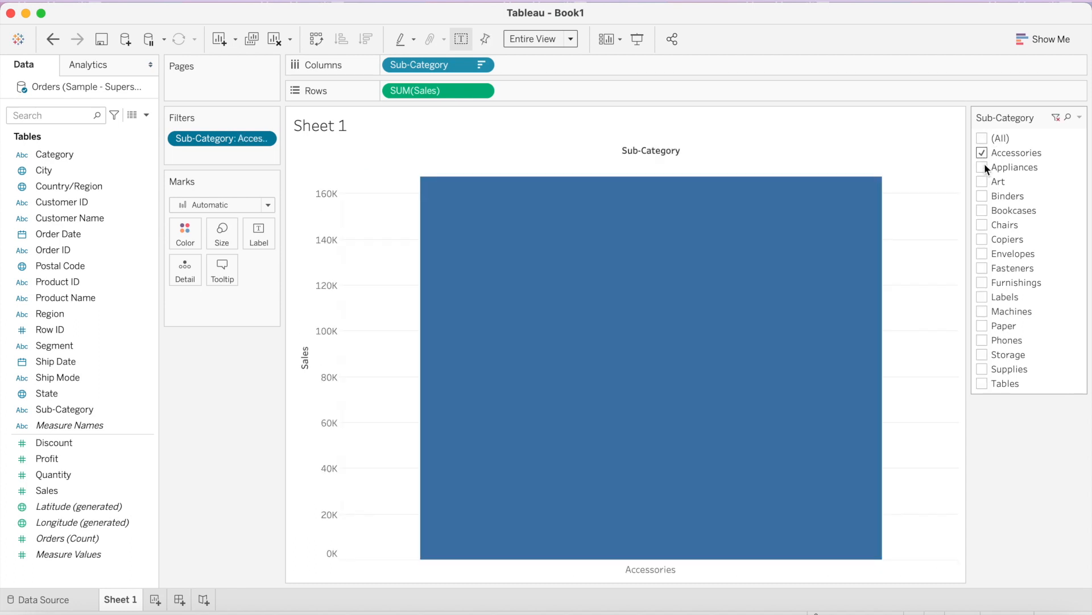
pyautogui.click(983, 166)
pyautogui.click(982, 181)
pyautogui.click(983, 196)
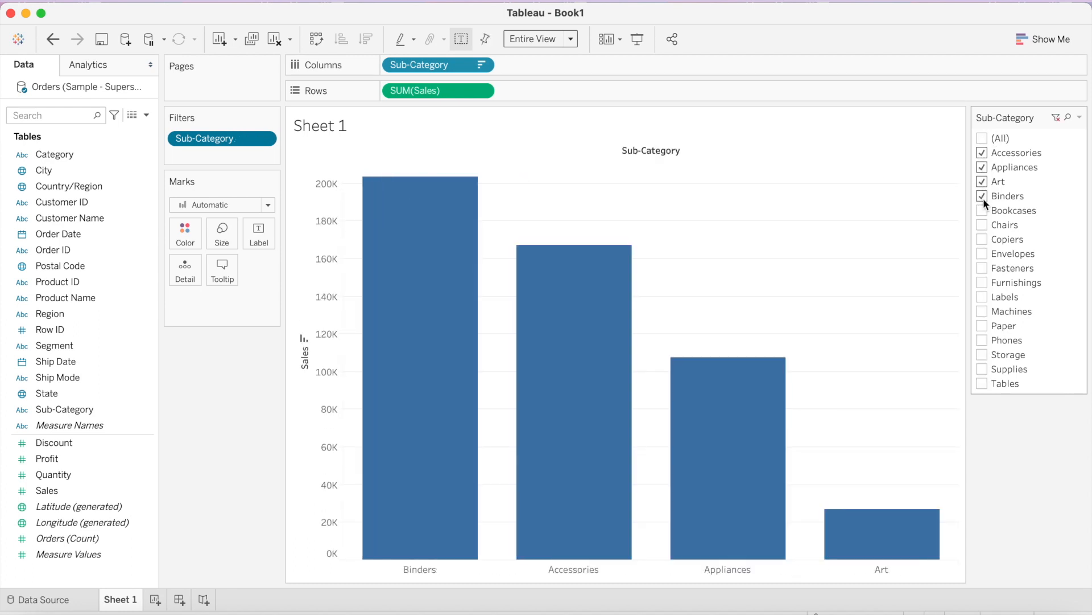
pyautogui.click(982, 210)
pyautogui.click(982, 225)
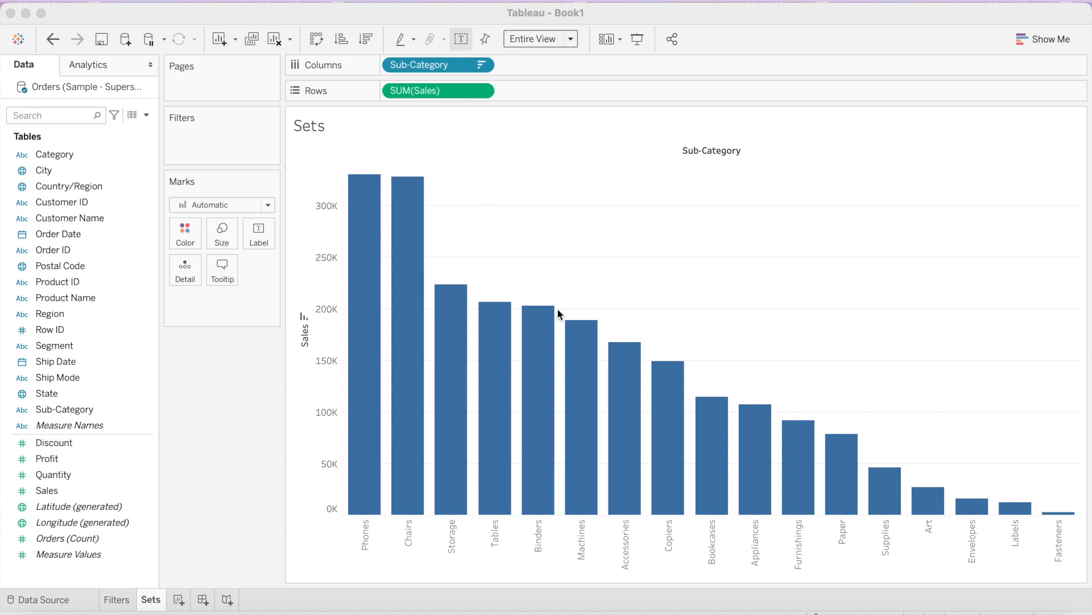
pyautogui.click(365, 535)
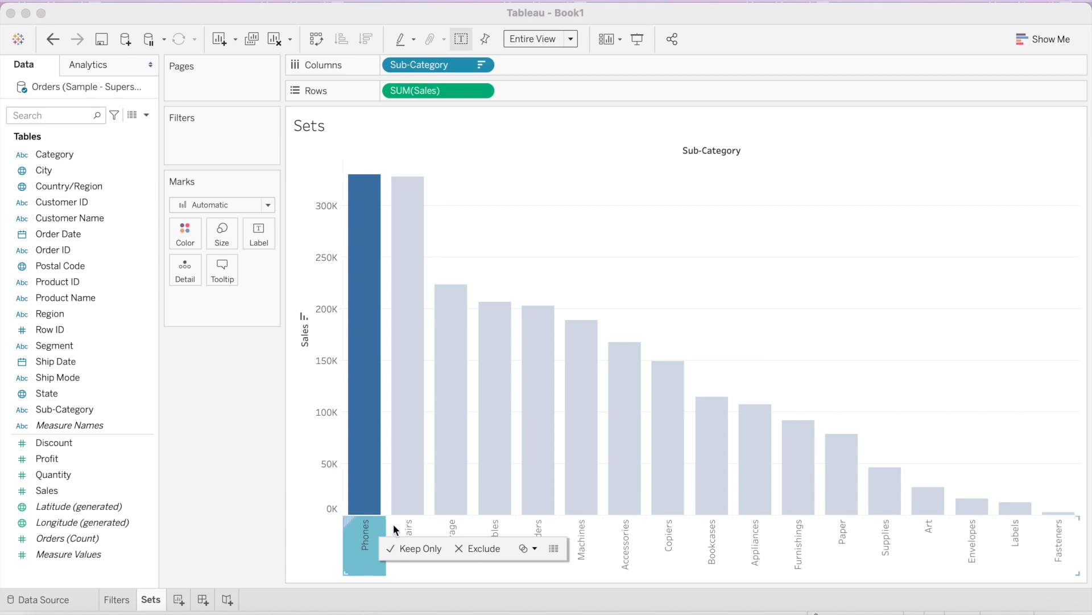
pyautogui.keyDown('super'); pyautogui.click(394, 523); pyautogui.keyUp('super')
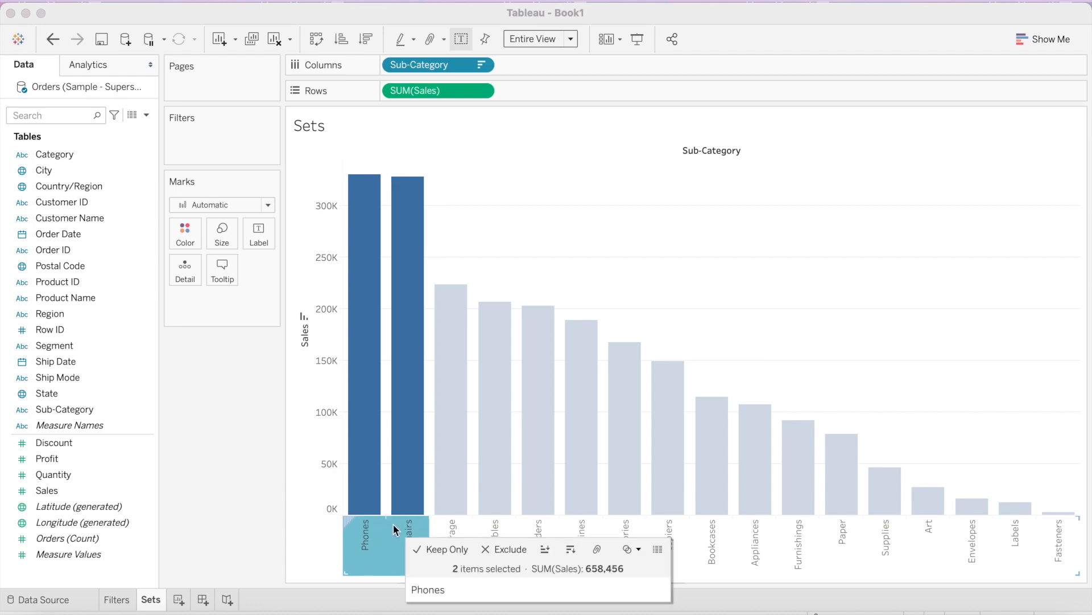
pyautogui.keyDown('super'); pyautogui.click(455, 522); pyautogui.keyUp('super')
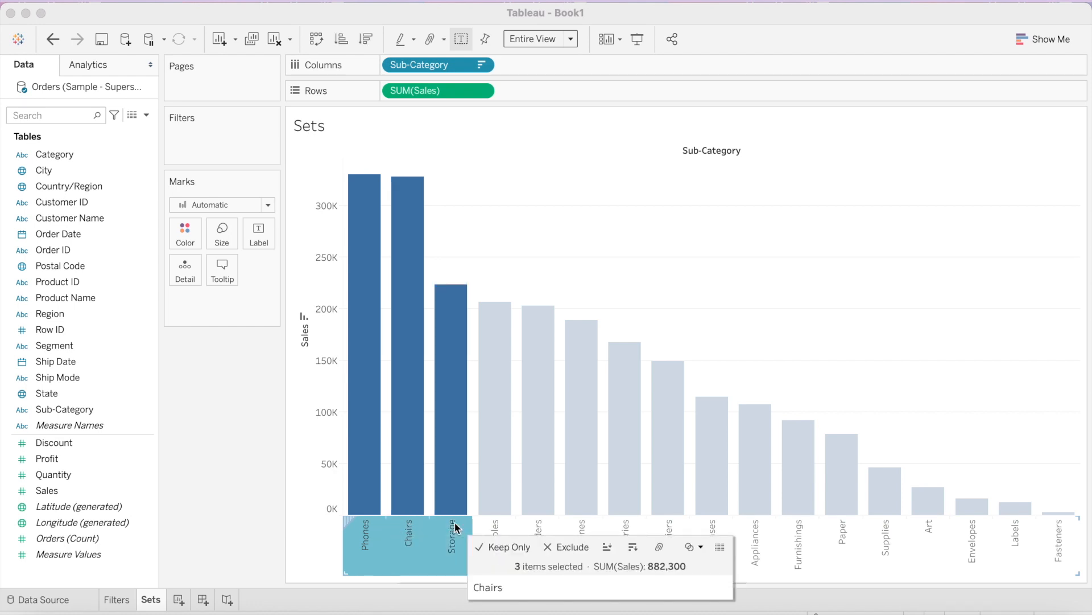
pyautogui.keyDown('super'); pyautogui.click(502, 521); pyautogui.keyUp('super')
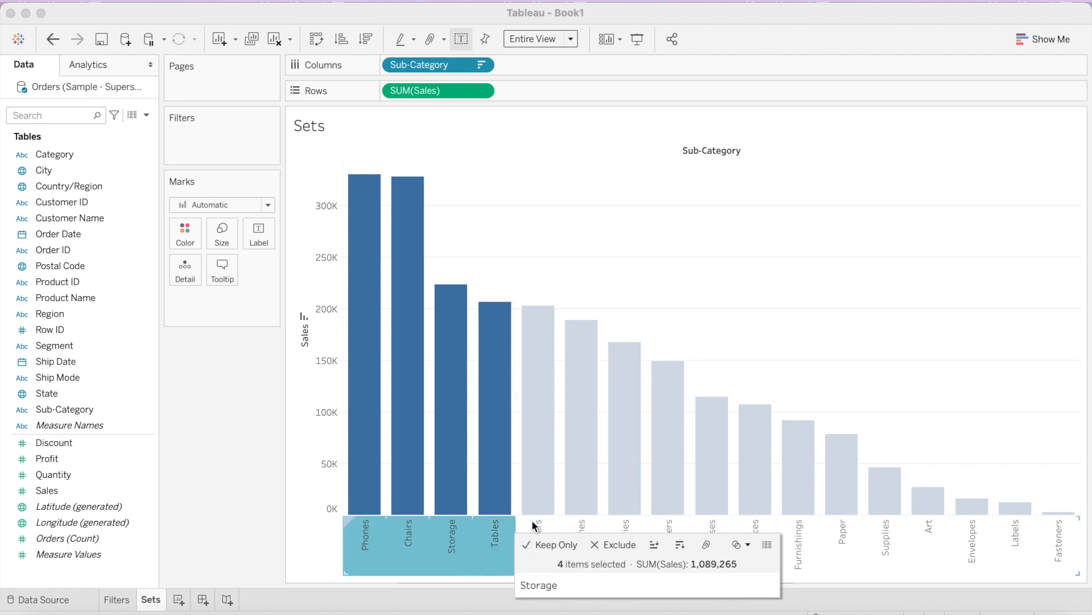
pyautogui.keyDown('super'); pyautogui.click(534, 523); pyautogui.keyUp('super')
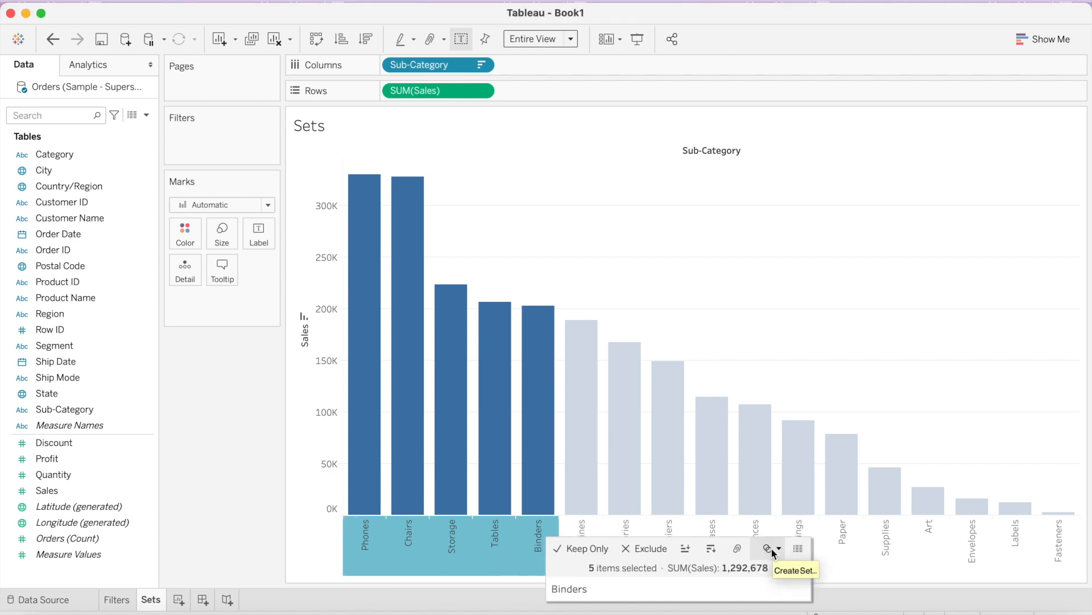
pyautogui.click(780, 548)
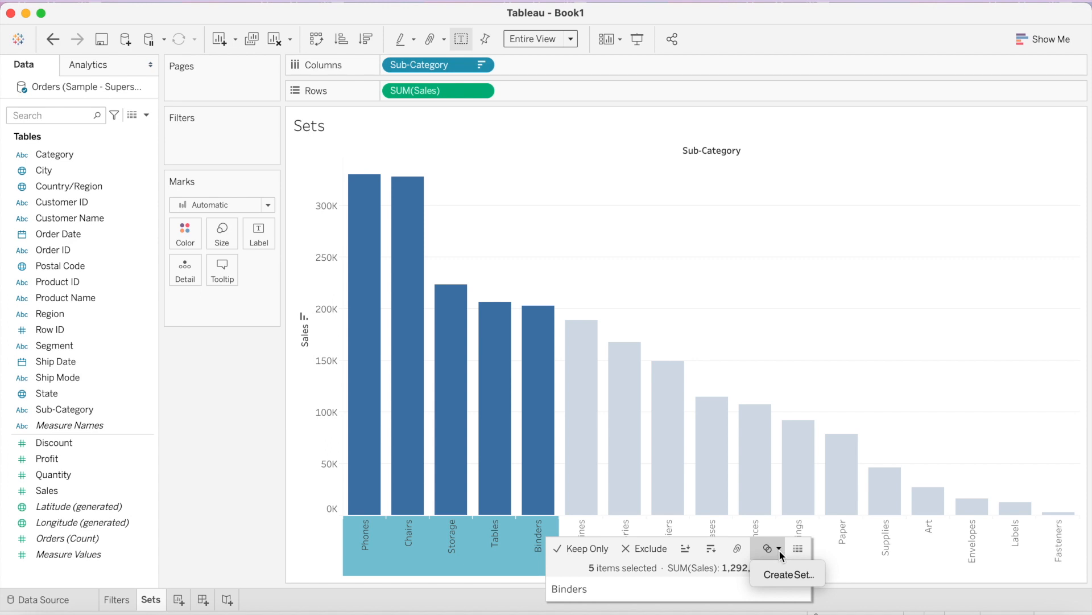
pyautogui.click(784, 573)
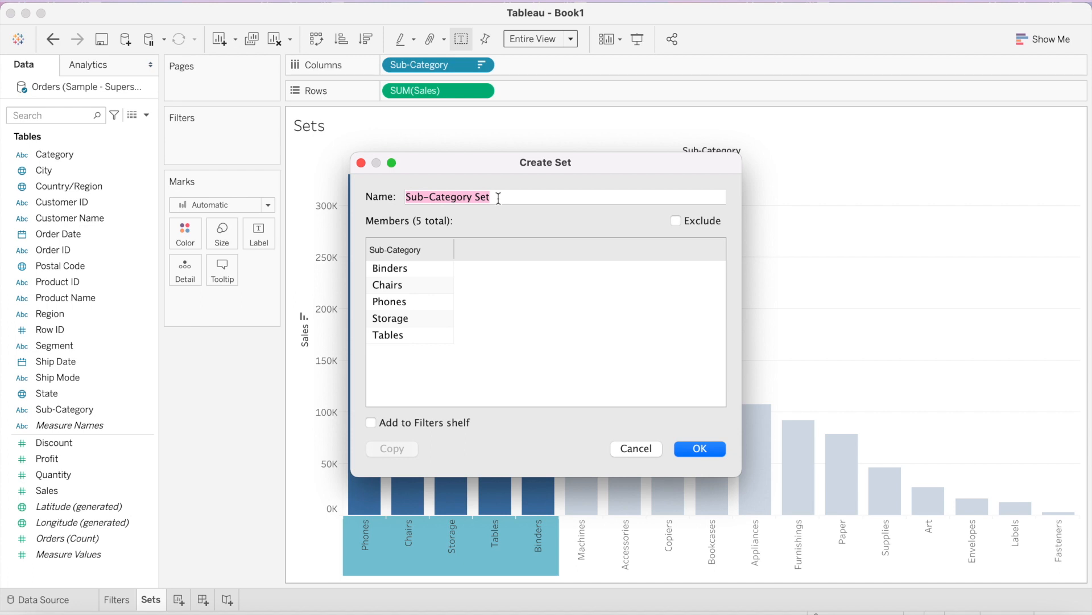
pyautogui.write('Top')
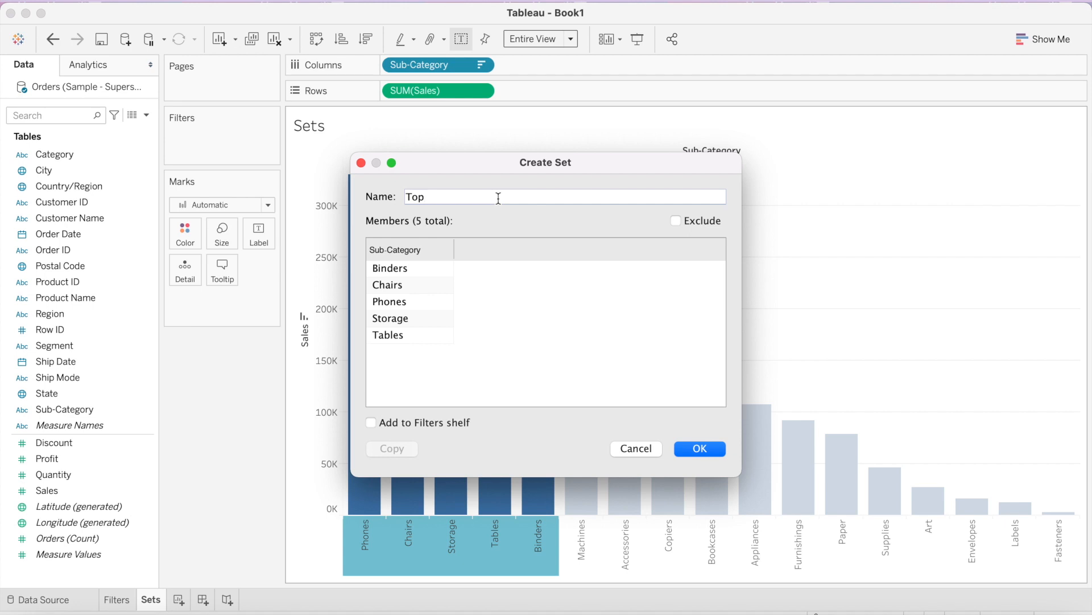
pyautogui.write(' 5 sub-cat')
pyautogui.click(631, 448)
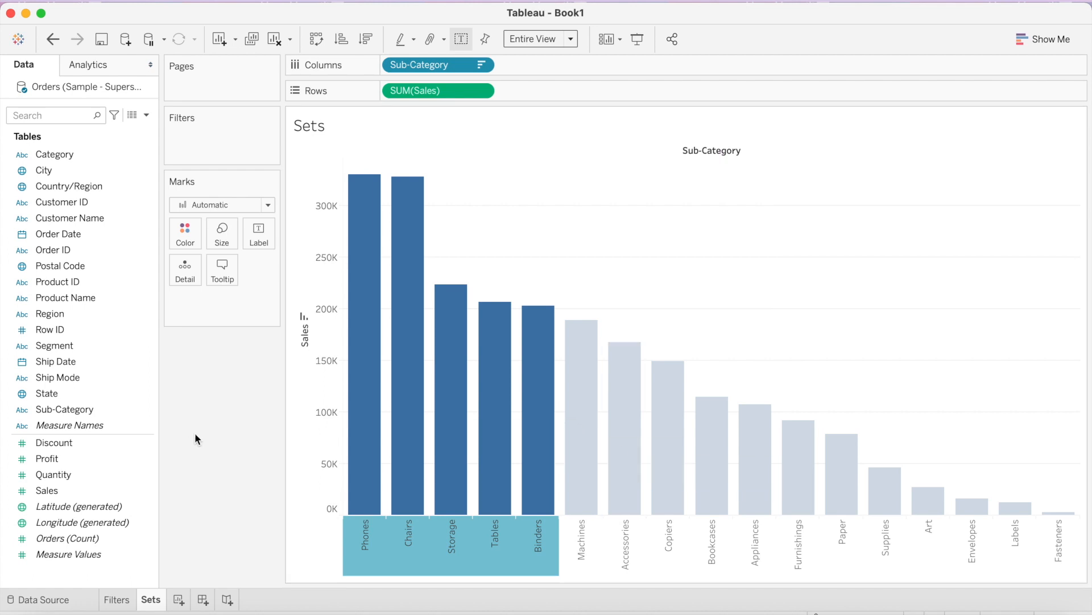
pyautogui.press('Escape')
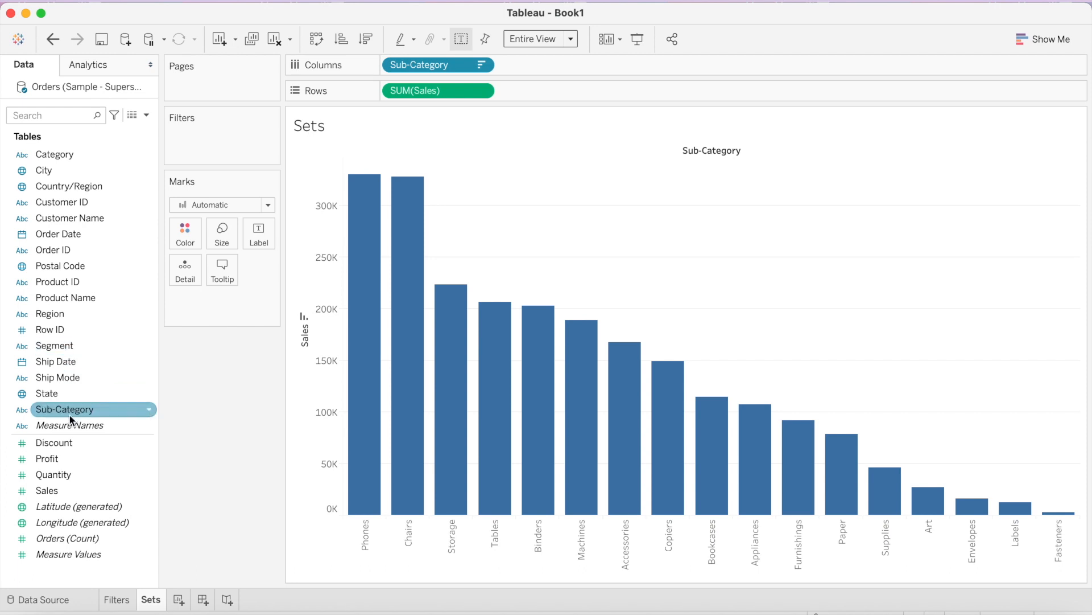
# Step: Create a set from the Sub-Category field, limited by field to the top 5 by sum of Sales
pyautogui.click(149, 411)
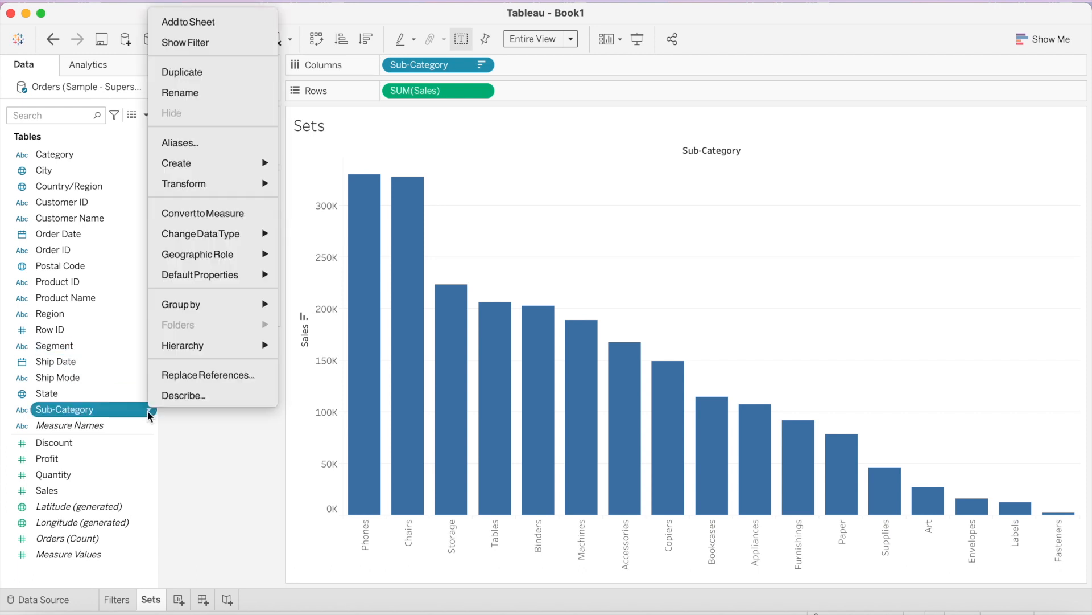
pyautogui.moveTo(241, 182)
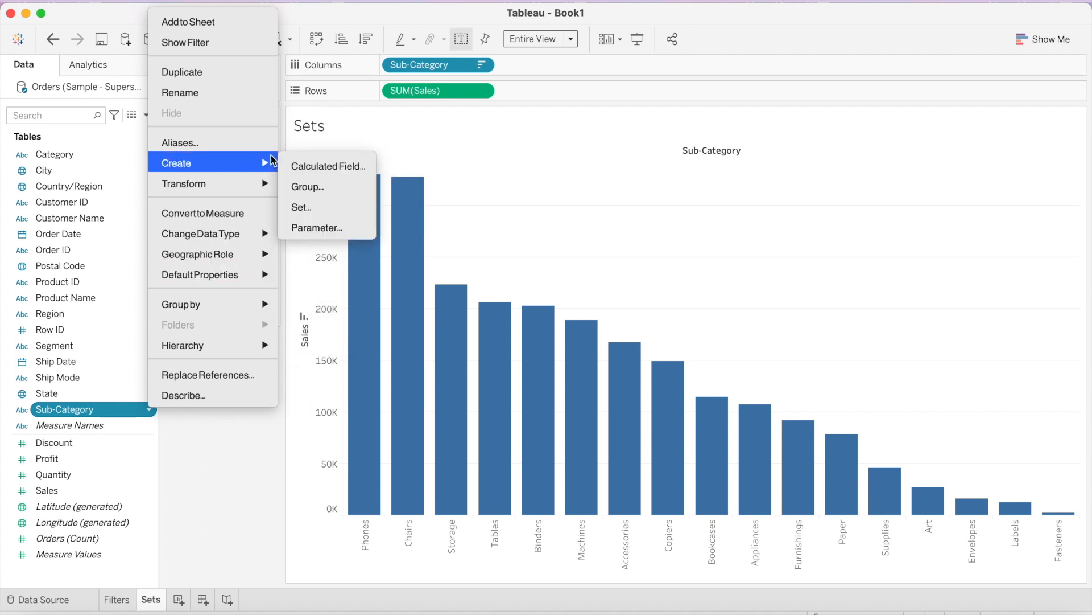
pyautogui.click(341, 211)
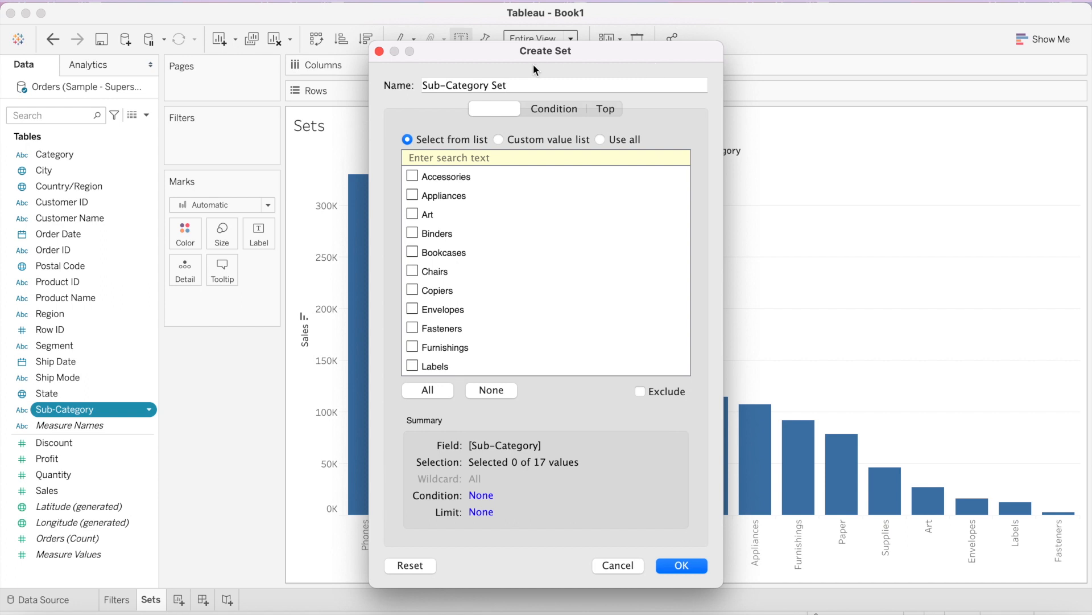
pyautogui.click(606, 110)
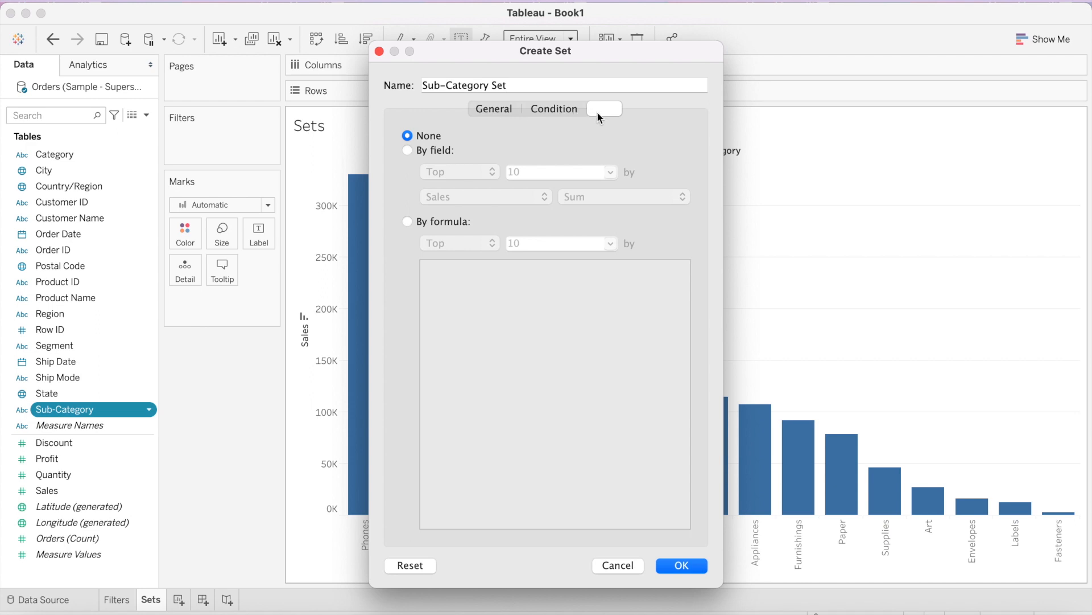
pyautogui.click(410, 151)
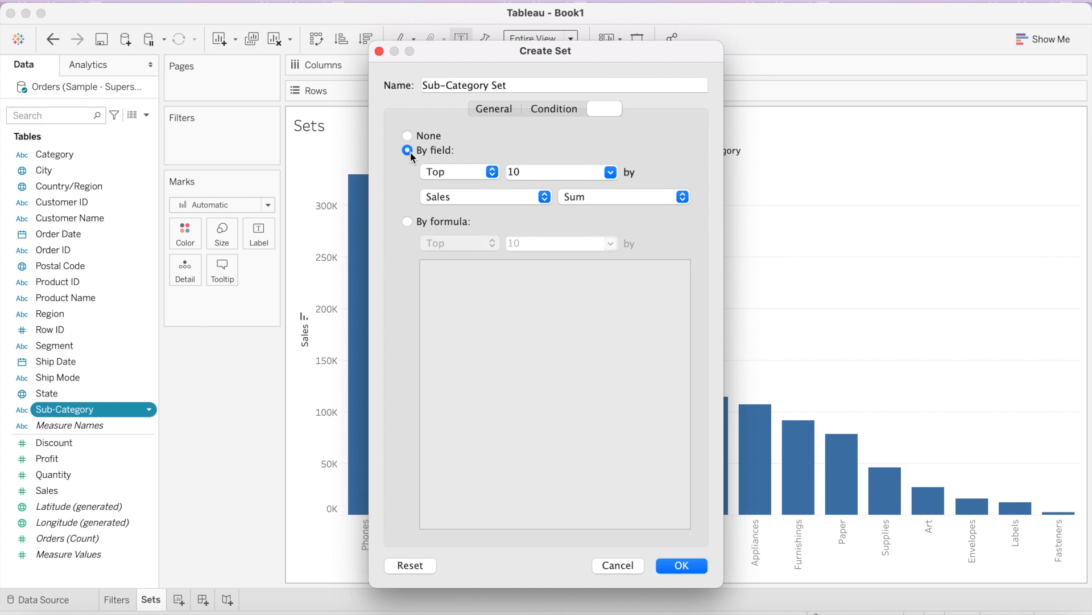
pyautogui.click(539, 173)
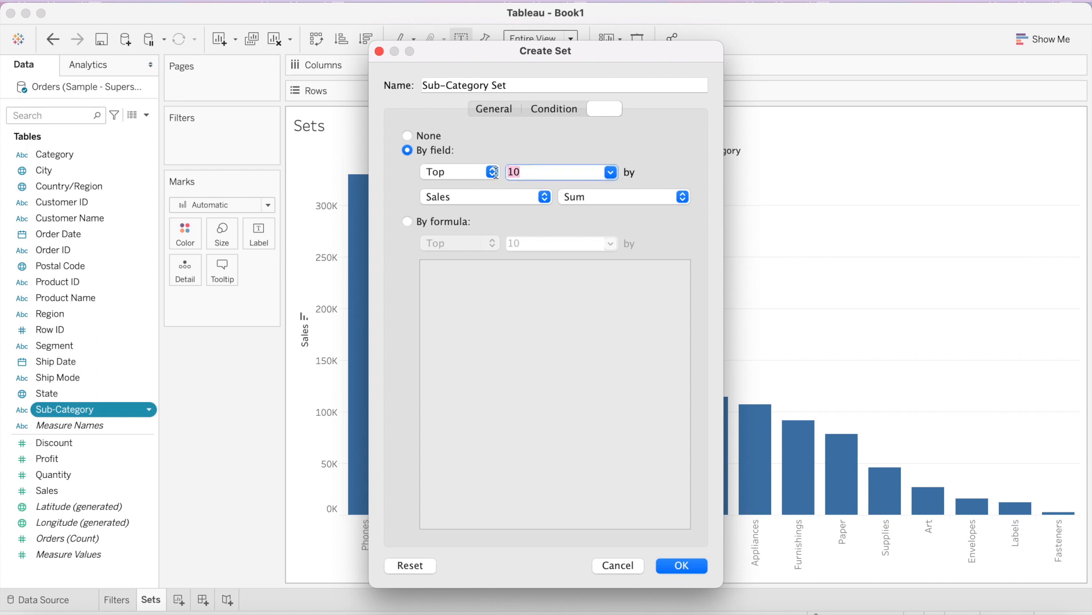
pyautogui.write('5')
# Step: Name the new set "Top 5 sub-cat." and accept it
pyautogui.click(530, 83)
pyautogui.moveTo(515, 84); pyautogui.dragTo(387, 91)
pyautogui.write('T')
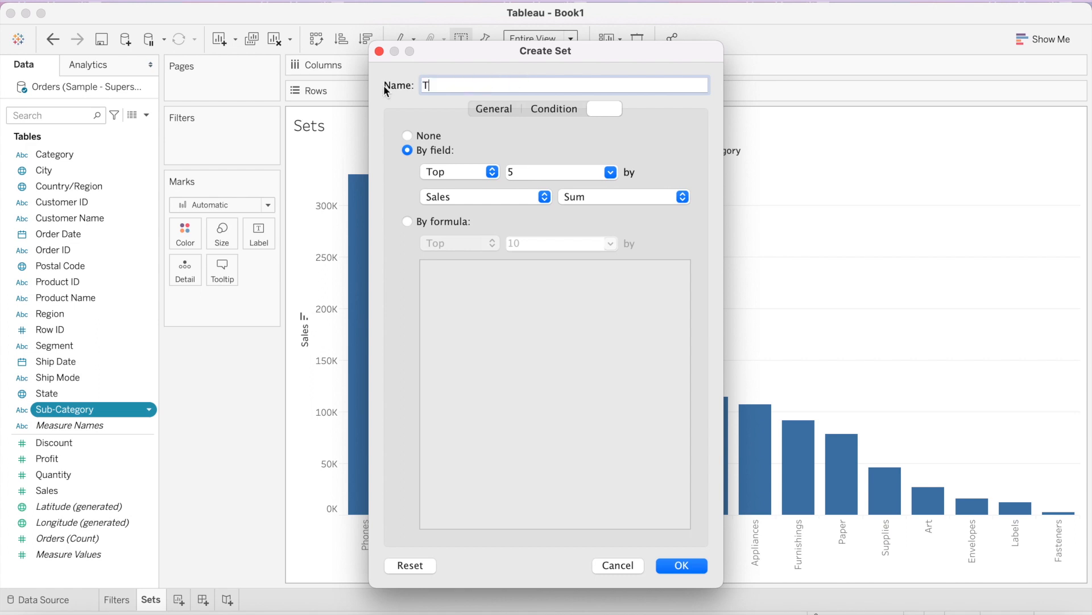
pyautogui.write('op 5 sub-cat.')
pyautogui.click(686, 566)
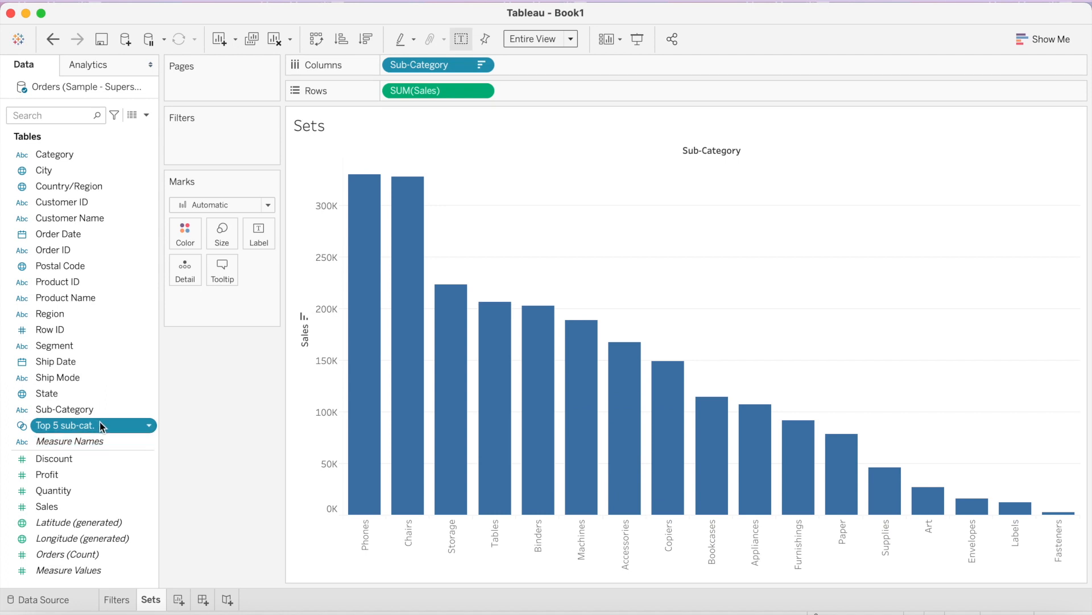
# Step: Filter the chart by the Top 5 sub-cat. set, switching it to In/Out of Set with only In selected
pyautogui.moveTo(101, 422); pyautogui.dragTo(231, 129)
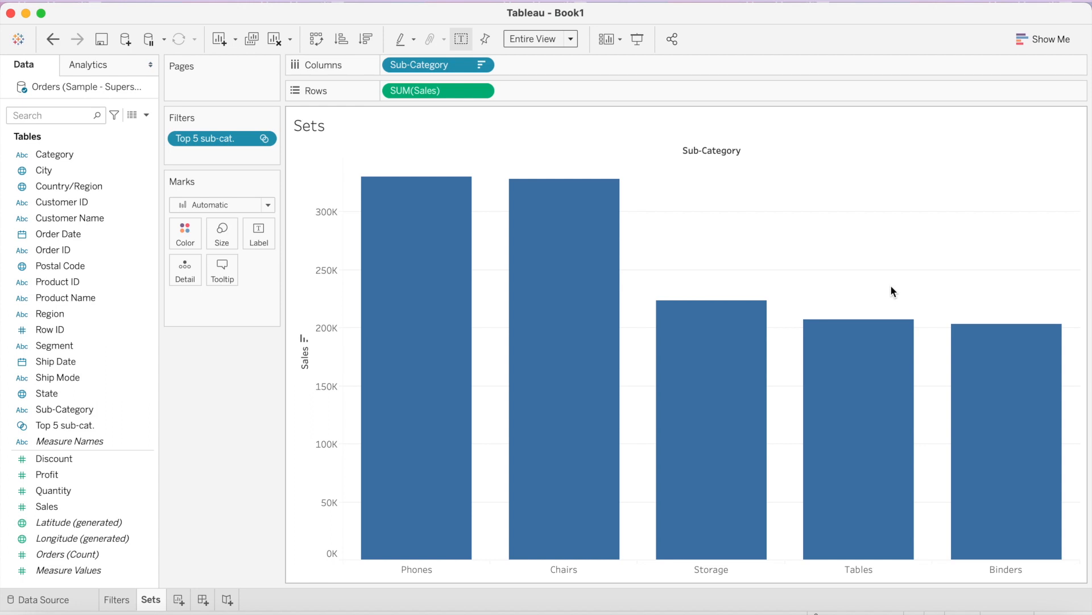
pyautogui.click(263, 140)
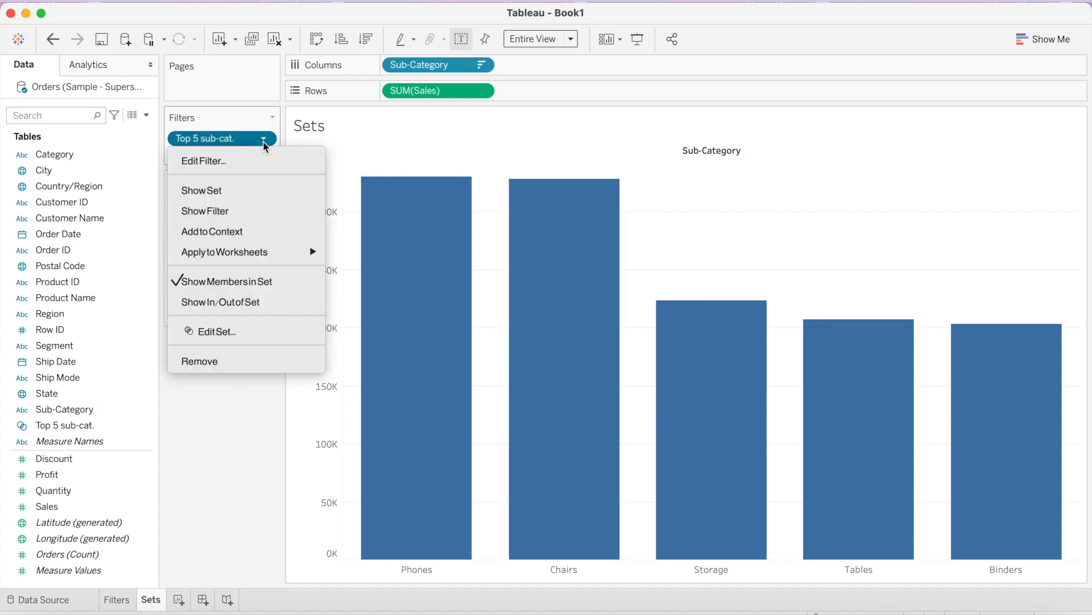
pyautogui.click(249, 302)
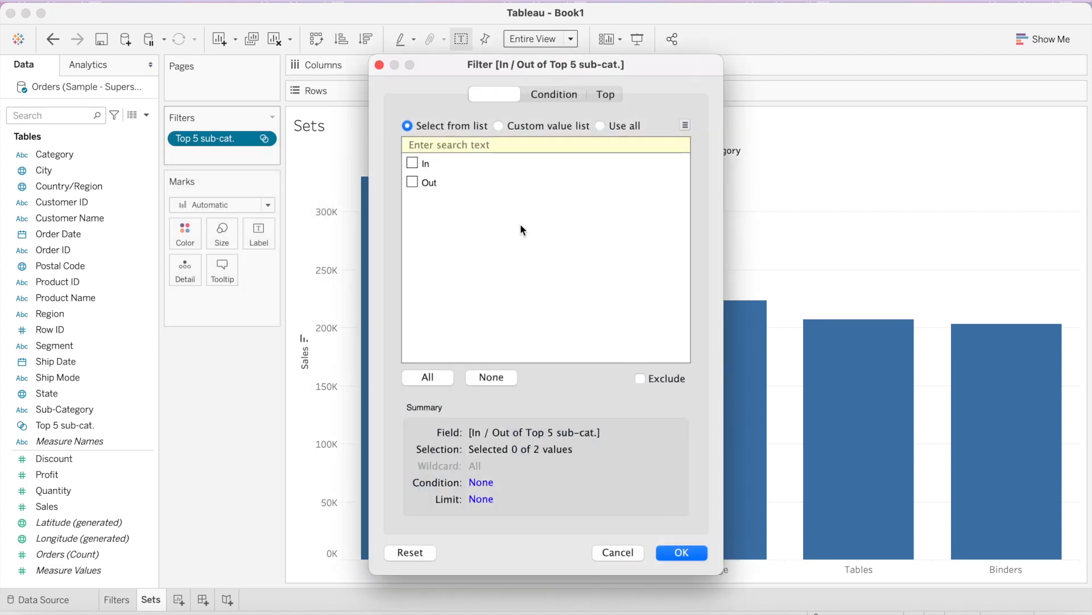
pyautogui.click(414, 164)
pyautogui.click(678, 552)
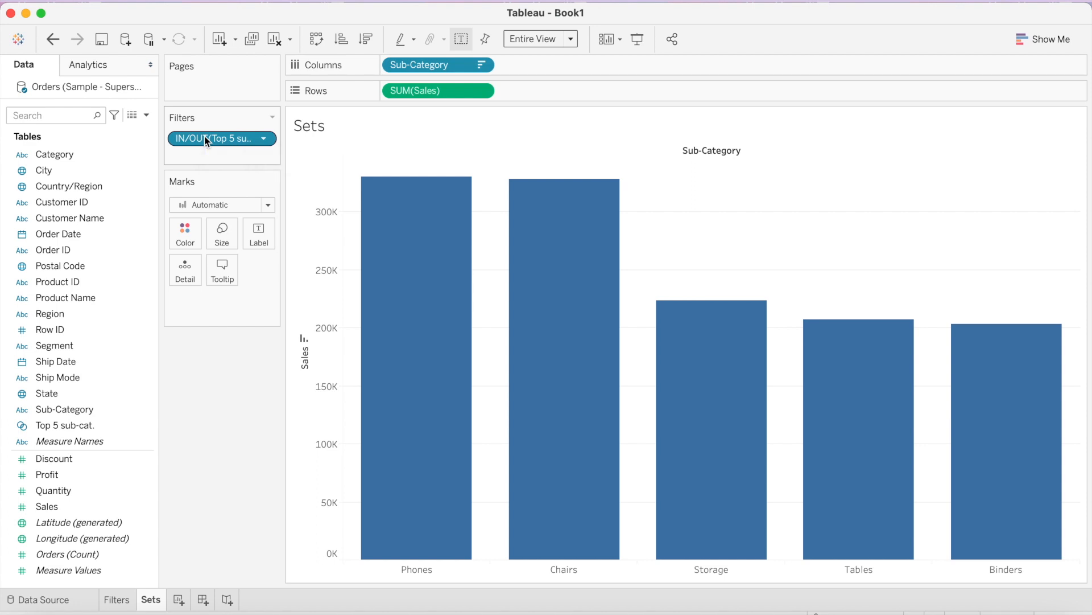
# Step: Move the In/Out set filter to the Color mark so the bars are coloured by set membership
pyautogui.moveTo(203, 138); pyautogui.dragTo(188, 236)
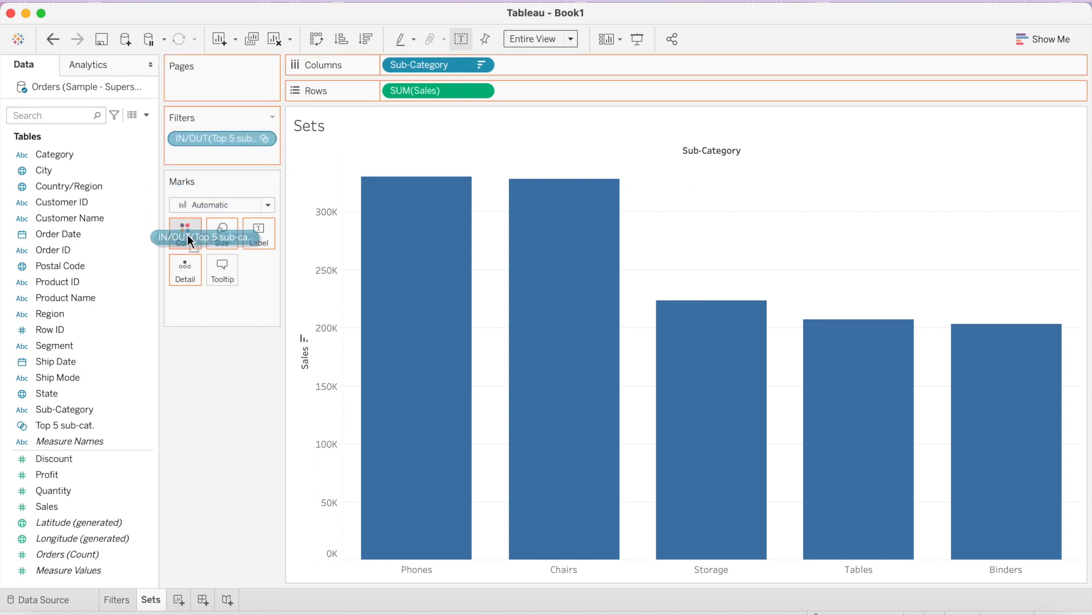
pyautogui.moveTo(187, 234); pyautogui.dragTo(187, 233)
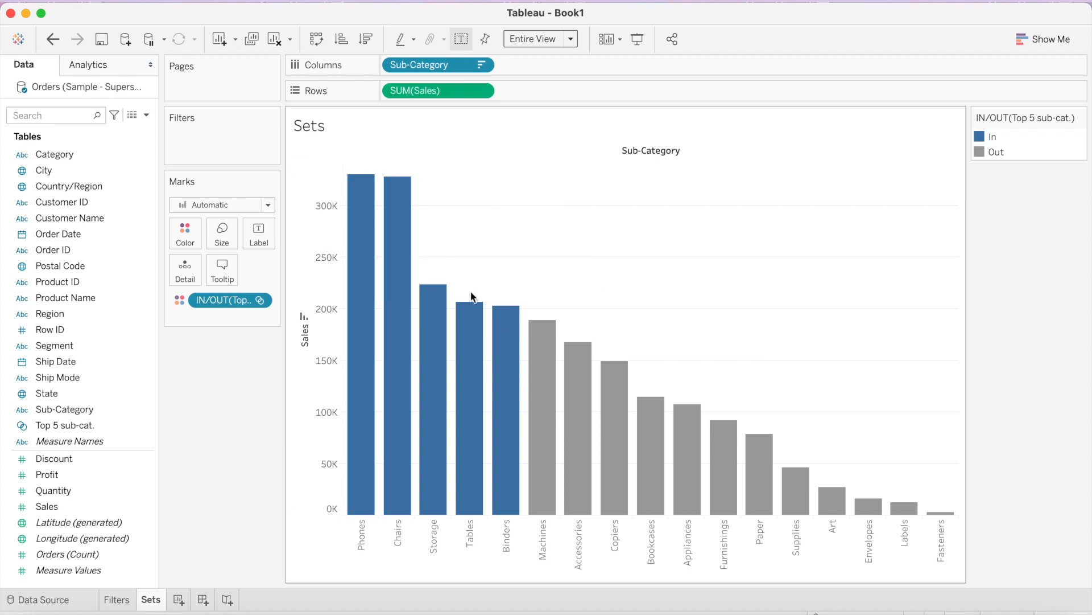
pyautogui.moveTo(485, 317)
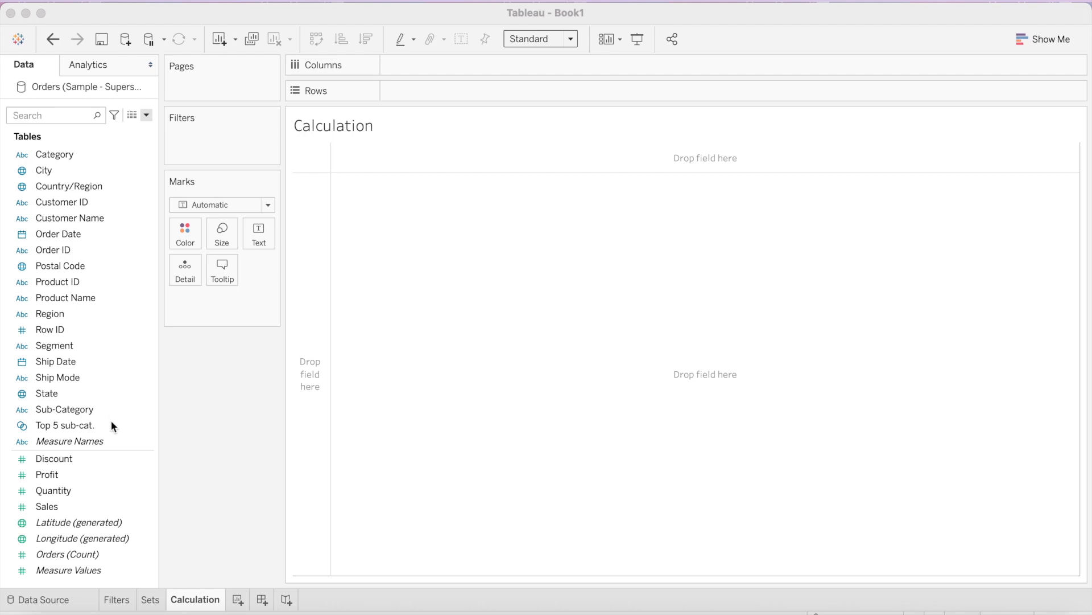
# Step: On the Calculation sheet, build a text table of Sales and Profit with one row per Sub-Category
pyautogui.doubleClick(90, 408)
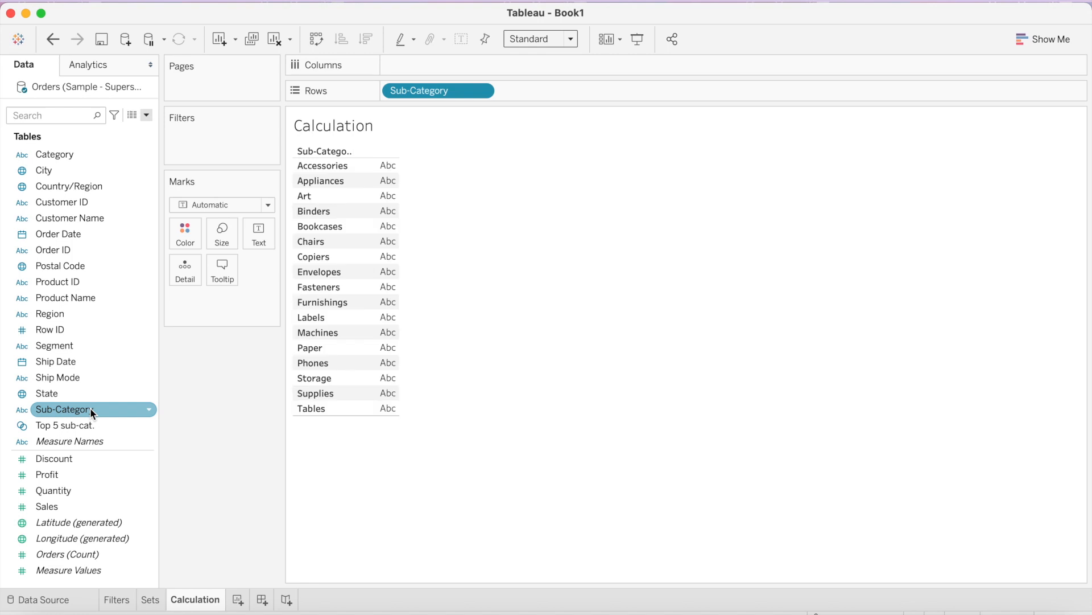
pyautogui.click(72, 503)
pyautogui.doubleClick(71, 504)
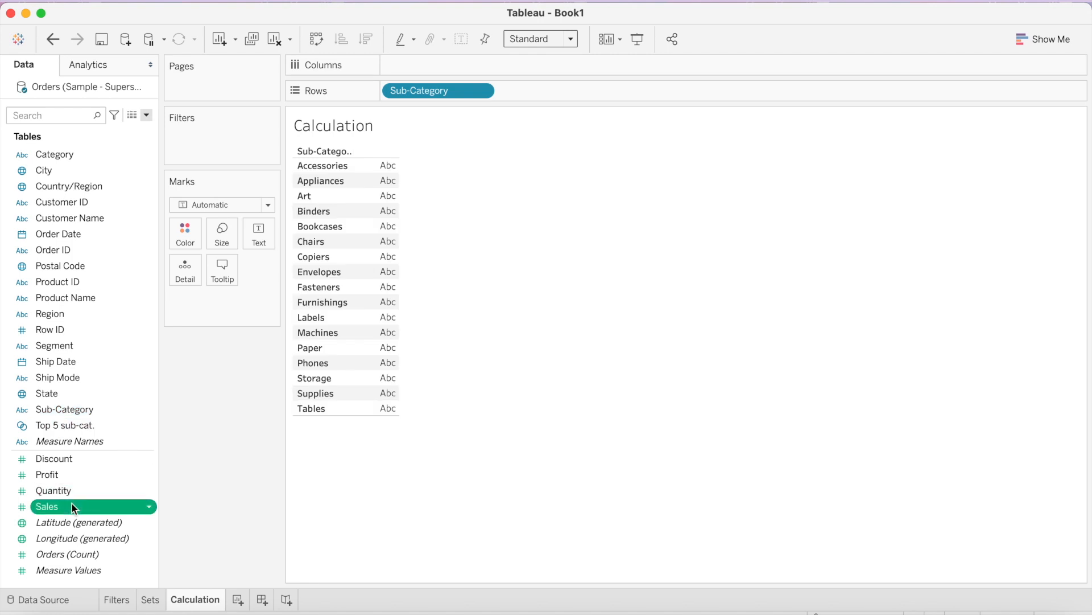
pyautogui.doubleClick(77, 473)
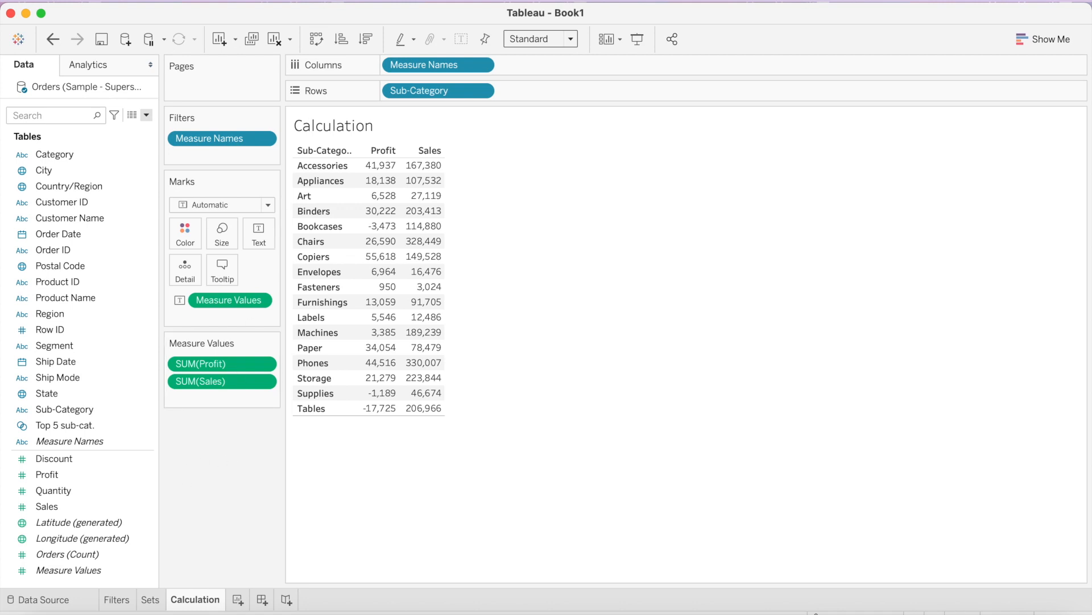
pyautogui.click(351, 1)
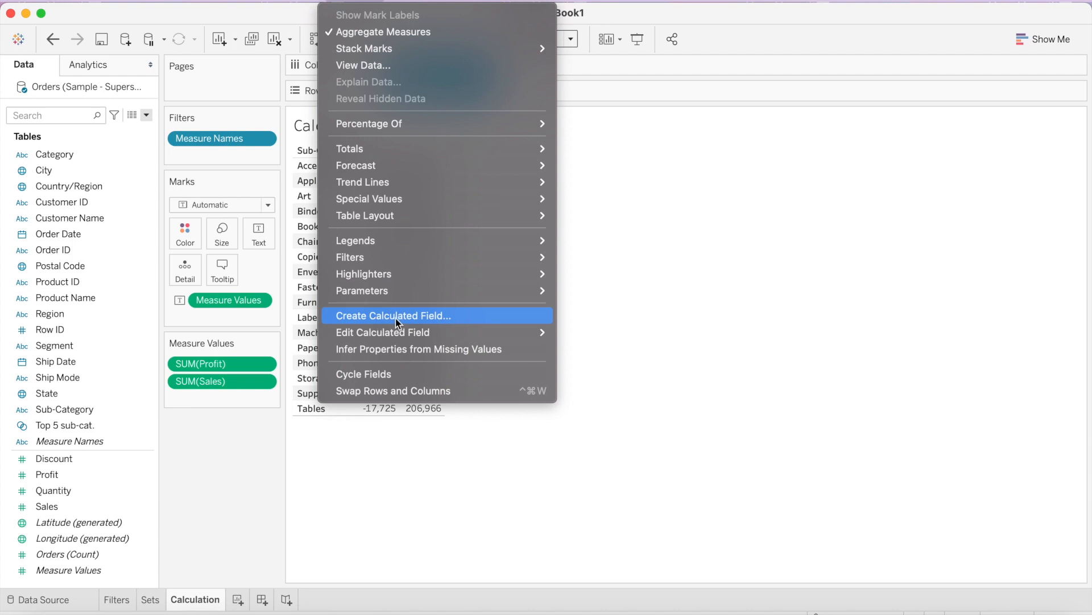
pyautogui.click(176, 483)
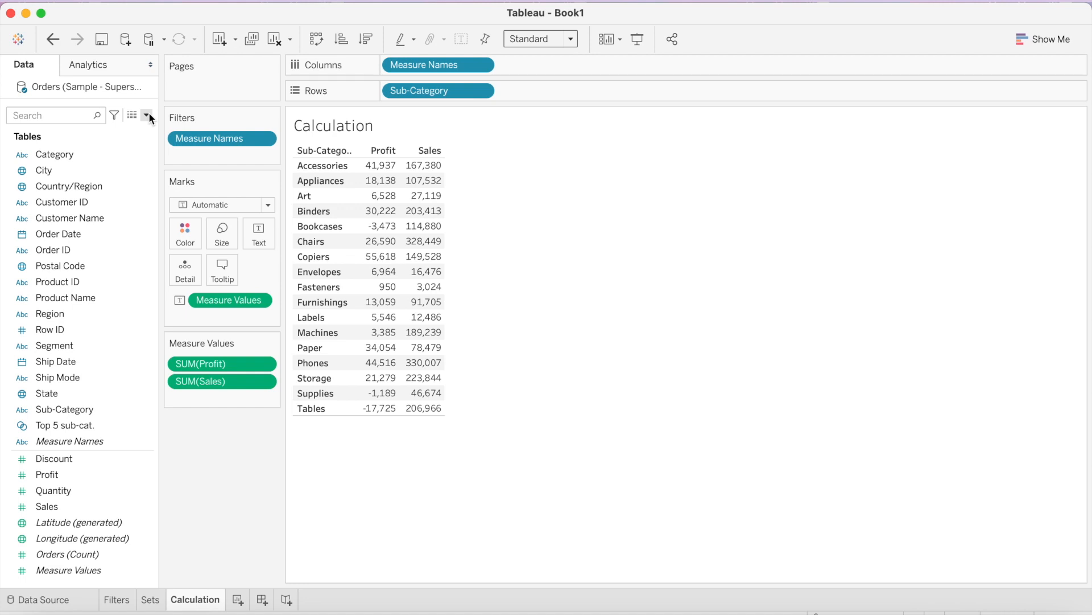
pyautogui.click(148, 115)
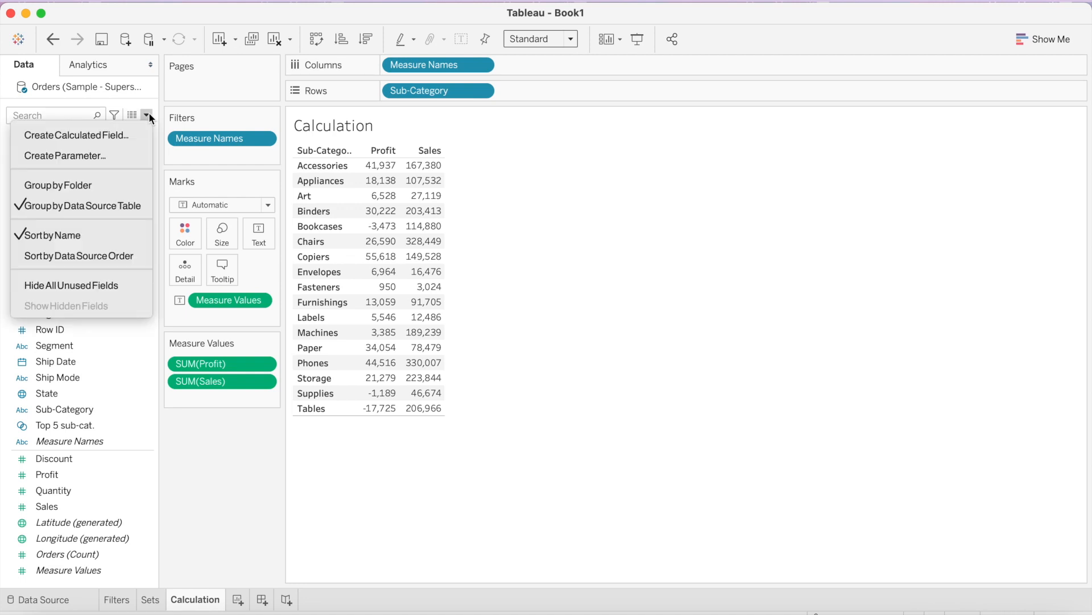
pyautogui.click(216, 480)
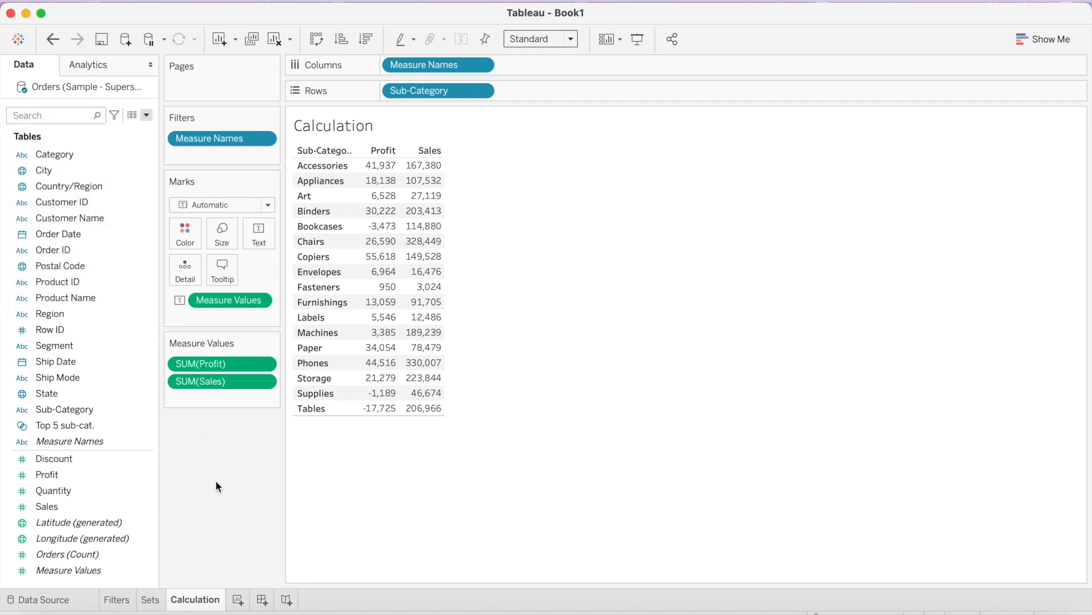
# Step: Create a calculated field named Cost, looking over the available function categories in its editor
pyautogui.rightClick(142, 581)
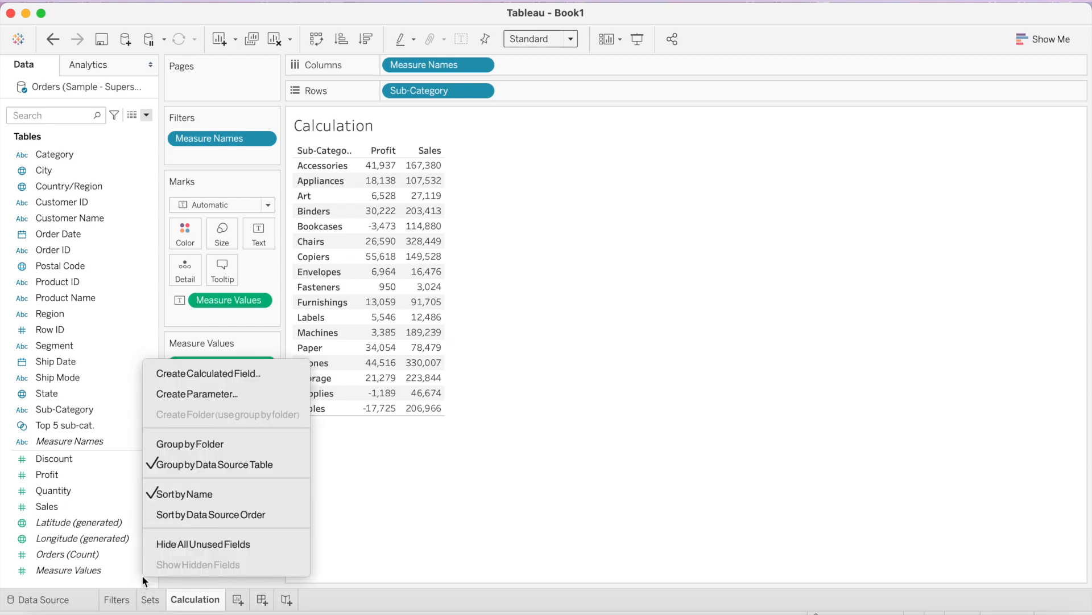
pyautogui.click(239, 378)
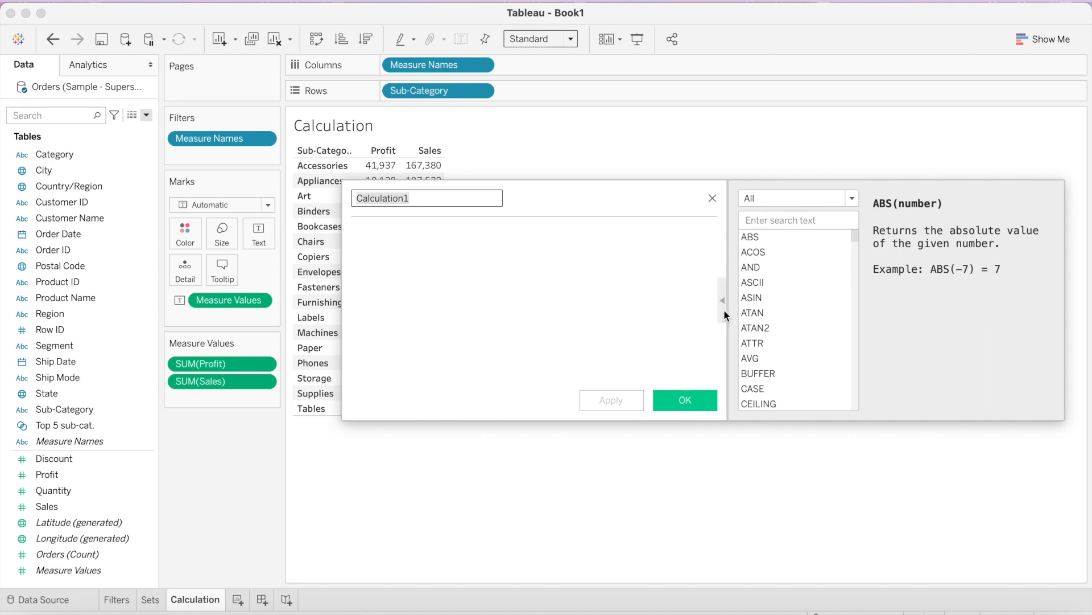
pyautogui.moveTo(724, 311); pyautogui.dragTo(716, 296)
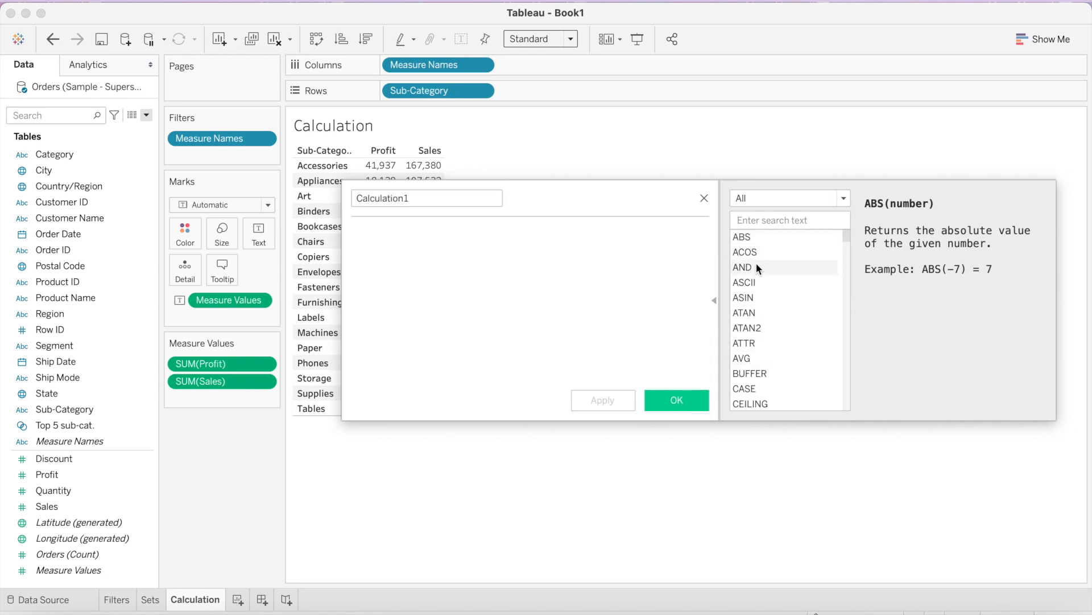
pyautogui.click(842, 201)
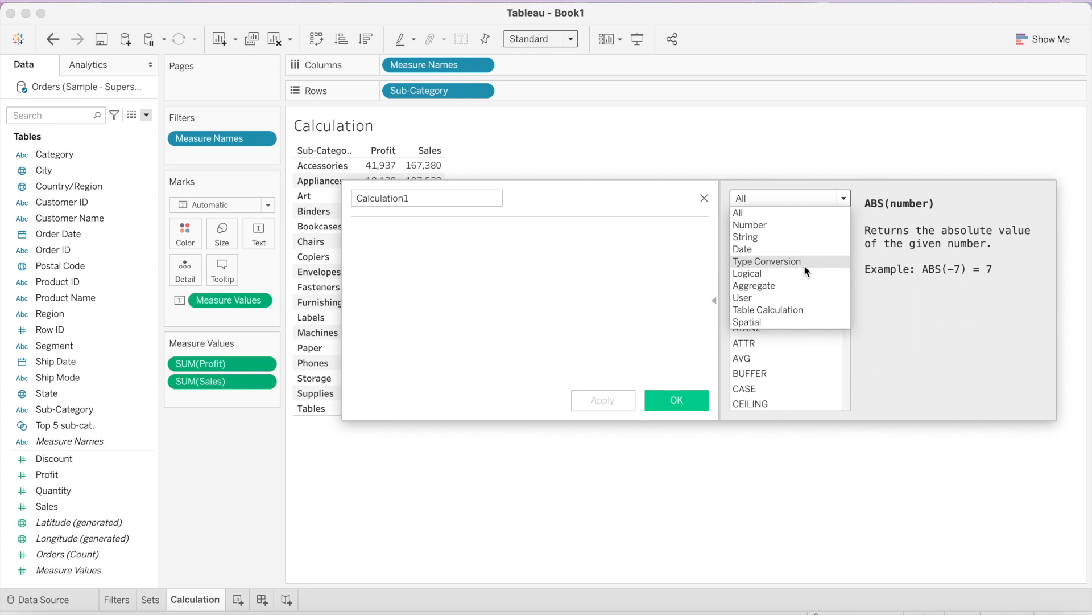
pyautogui.click(967, 296)
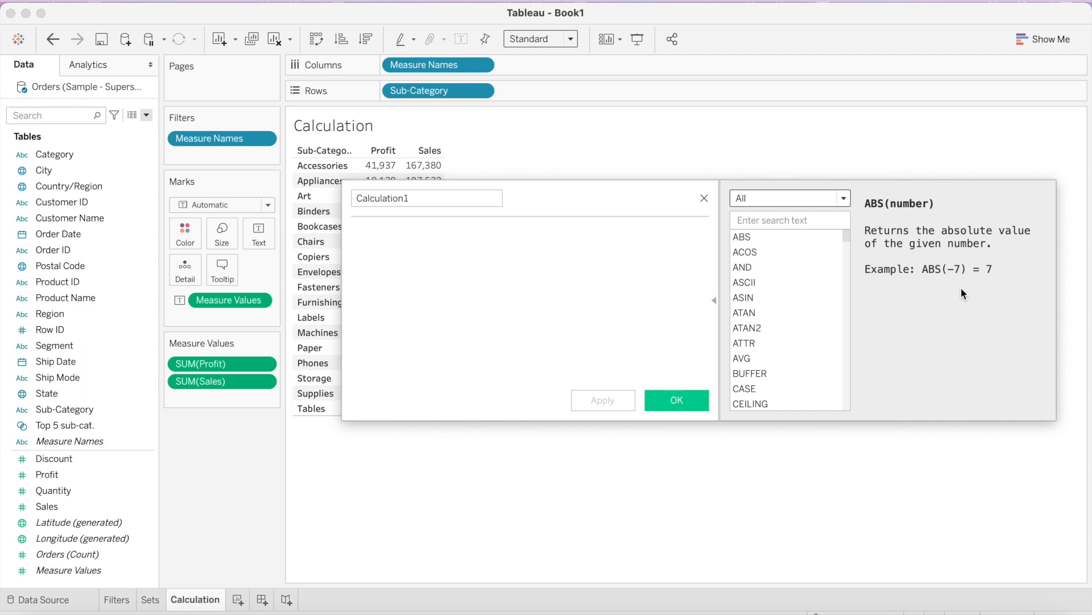
pyautogui.click(436, 199)
pyautogui.doubleClick(435, 199)
pyautogui.write('Cost')
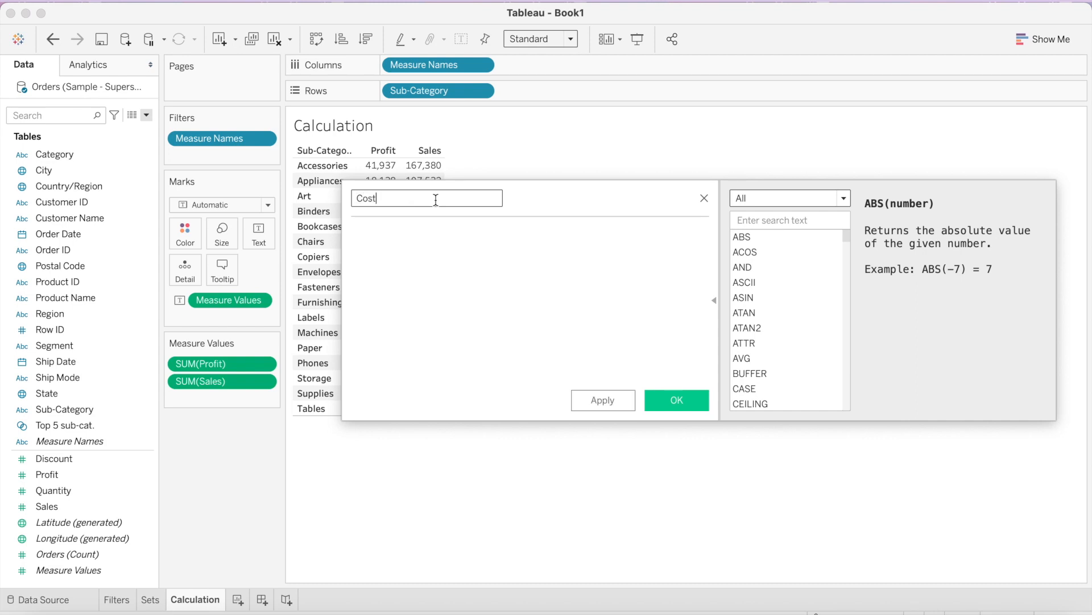
# Step: Begin the Cost formula with SUM([Sales])
pyautogui.click(400, 237)
pyautogui.write('Su')
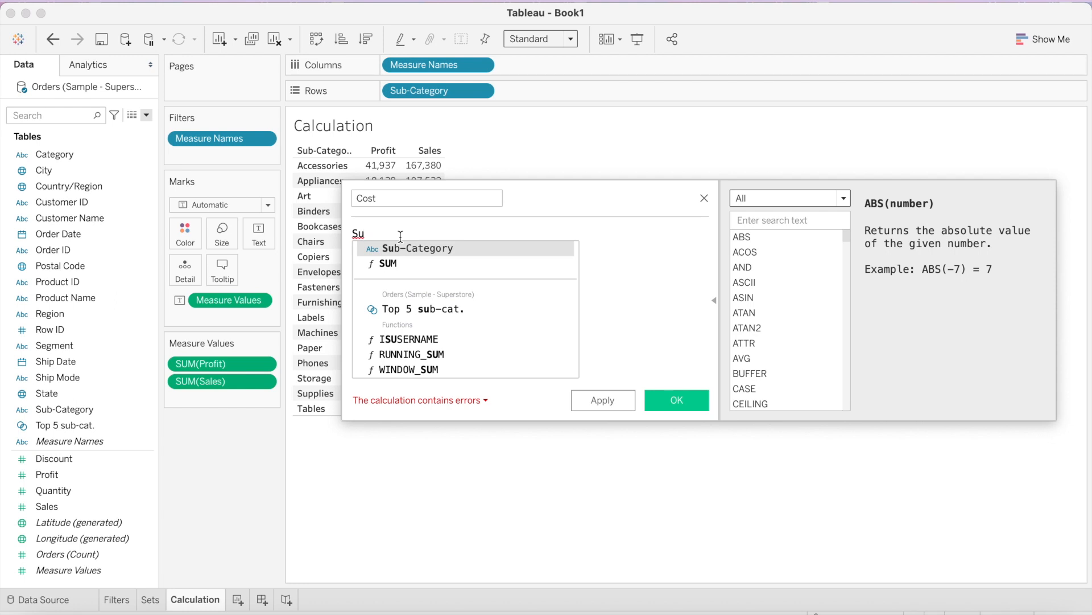
pyautogui.press('Down')
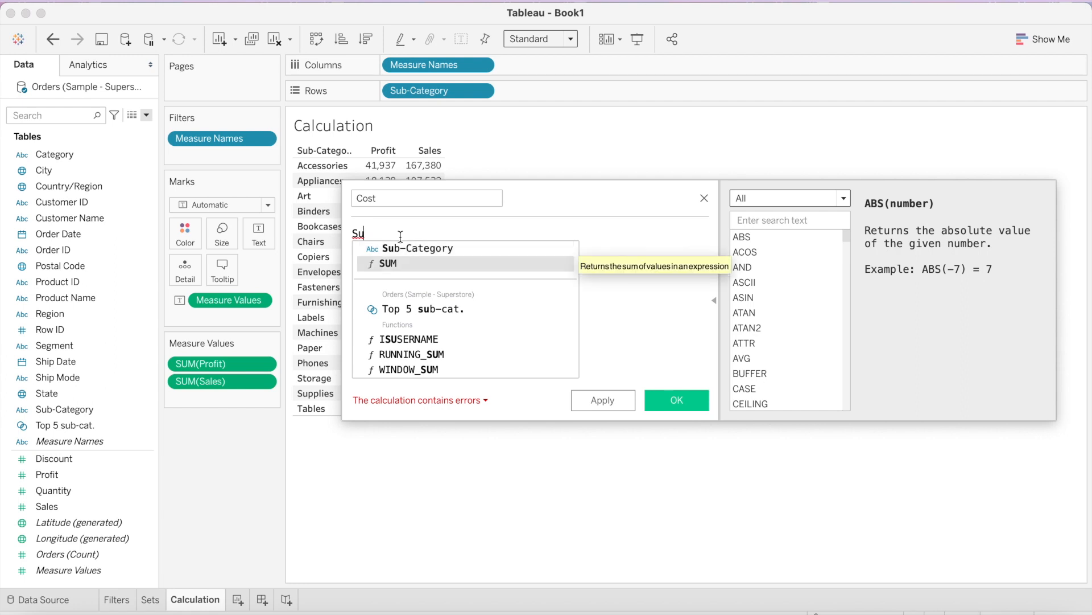
pyautogui.press('Return')
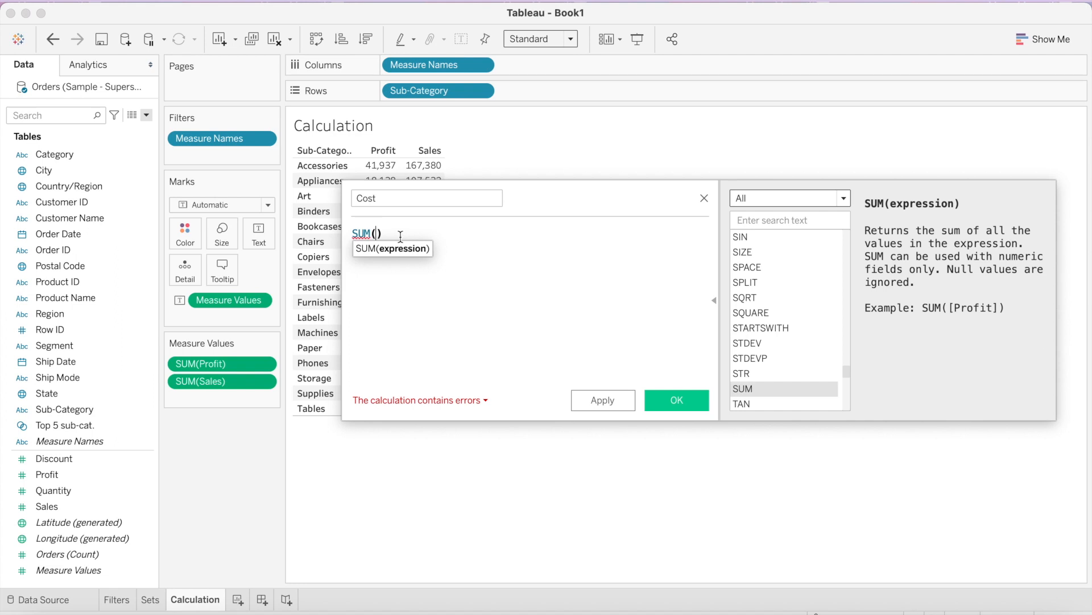
pyautogui.write('Sa')
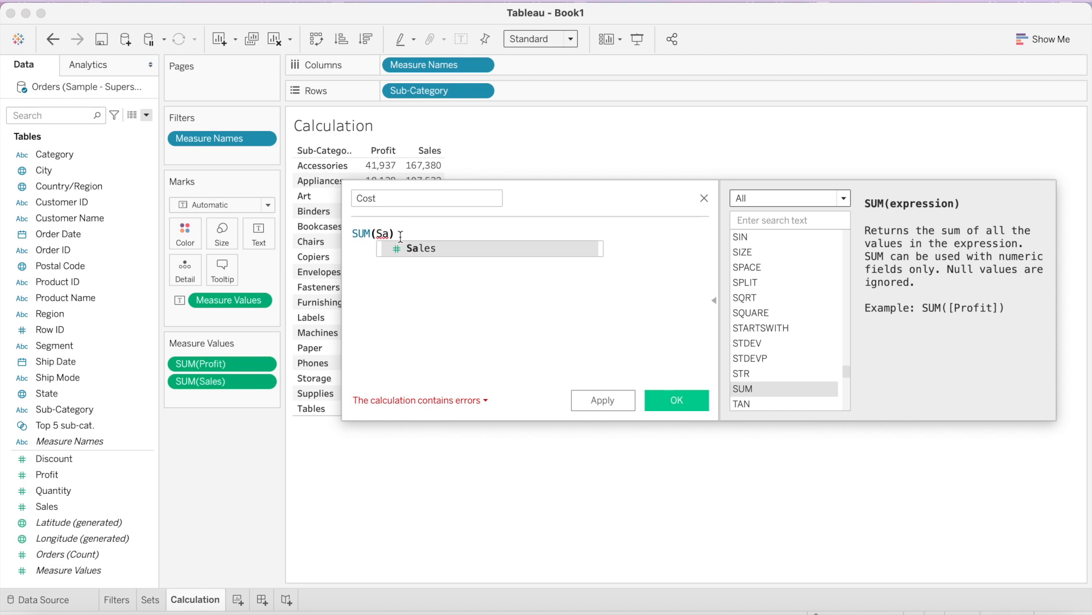
pyautogui.press('Return')
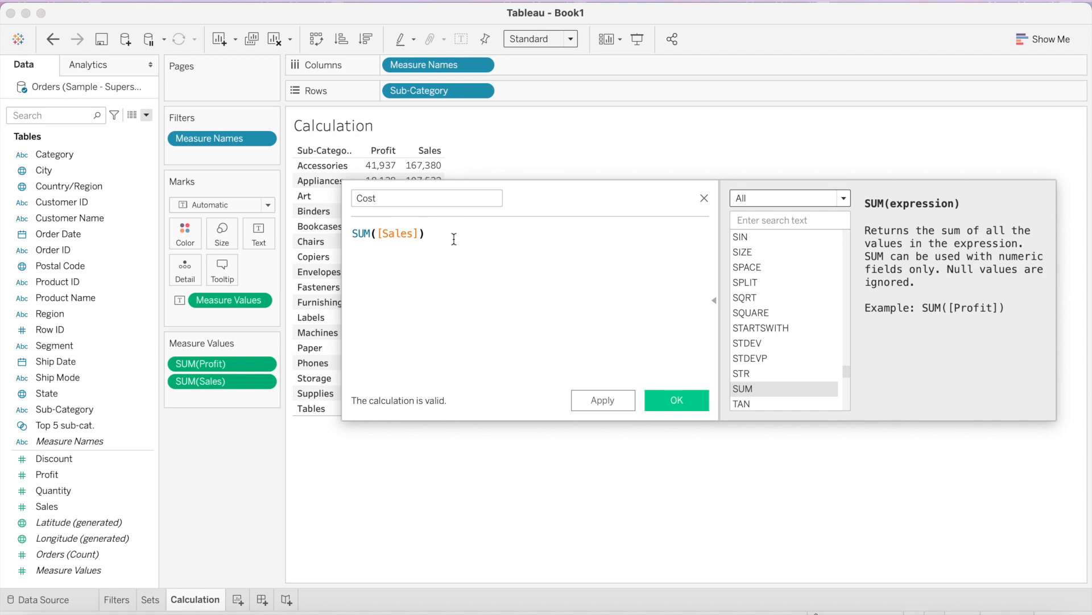
# Step: Complete the Cost formula by subtracting SUM([Profit]) from the sales sum, and save the calculated field
pyautogui.write('-sum')
pyautogui.press('Return')
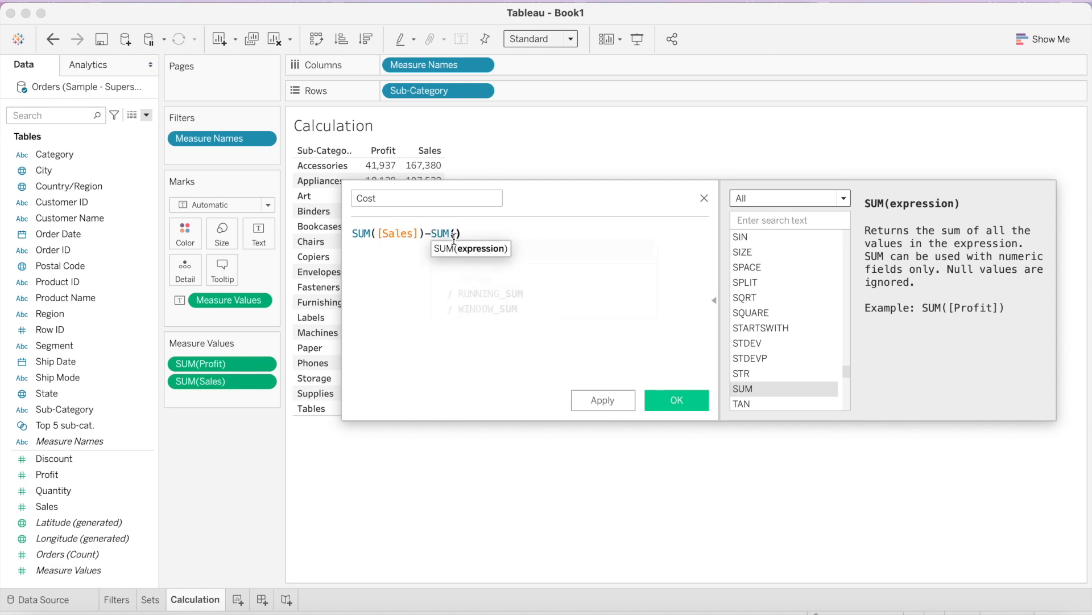
pyautogui.write('pro')
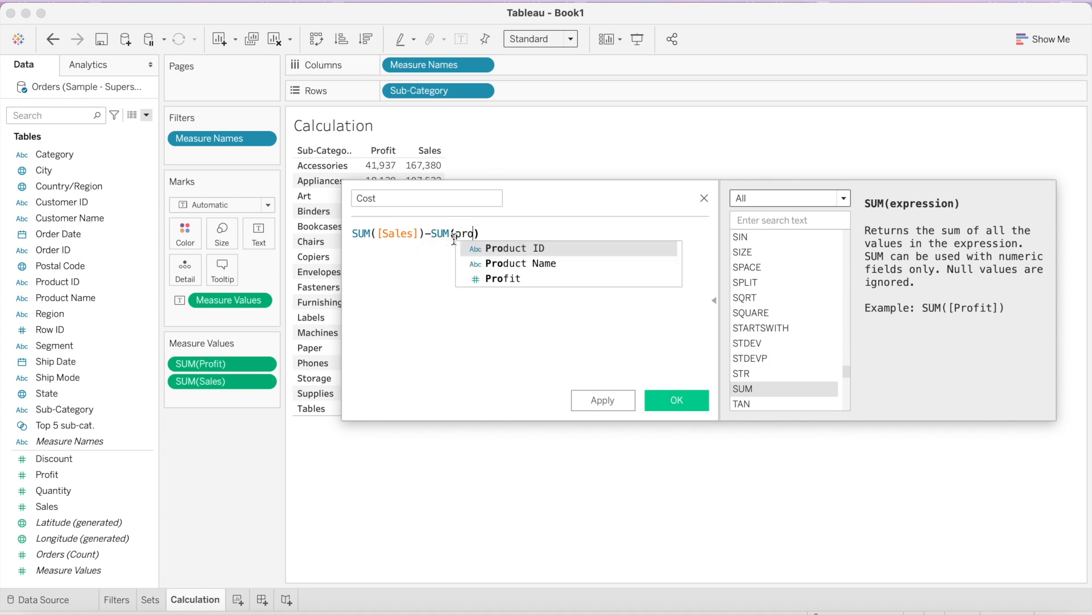
pyautogui.press('Down')
pyautogui.press('Down')
pyautogui.press('Return')
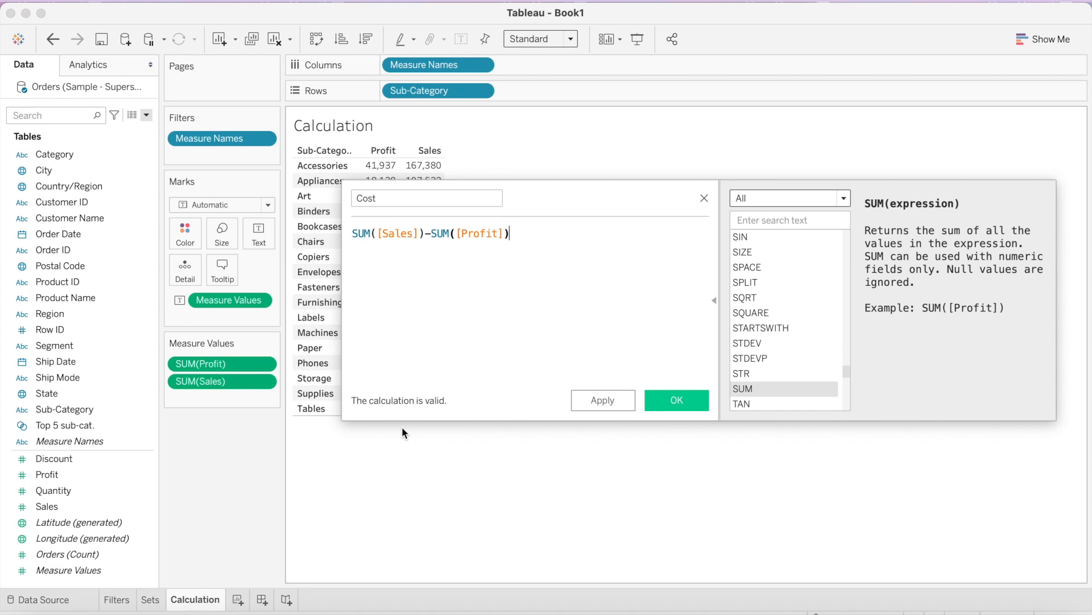
pyautogui.click(601, 402)
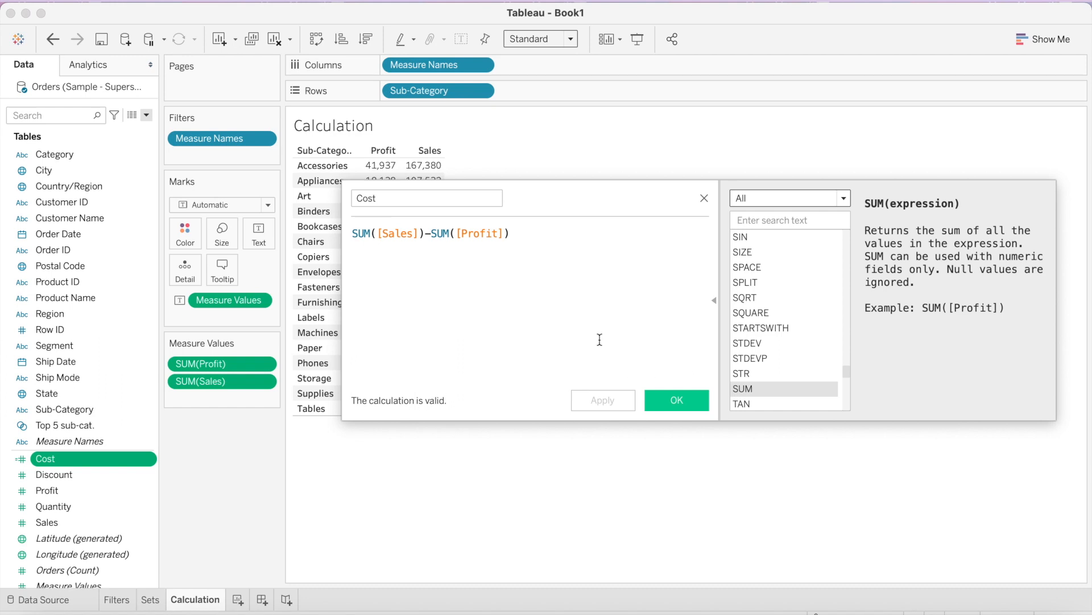
pyautogui.click(689, 400)
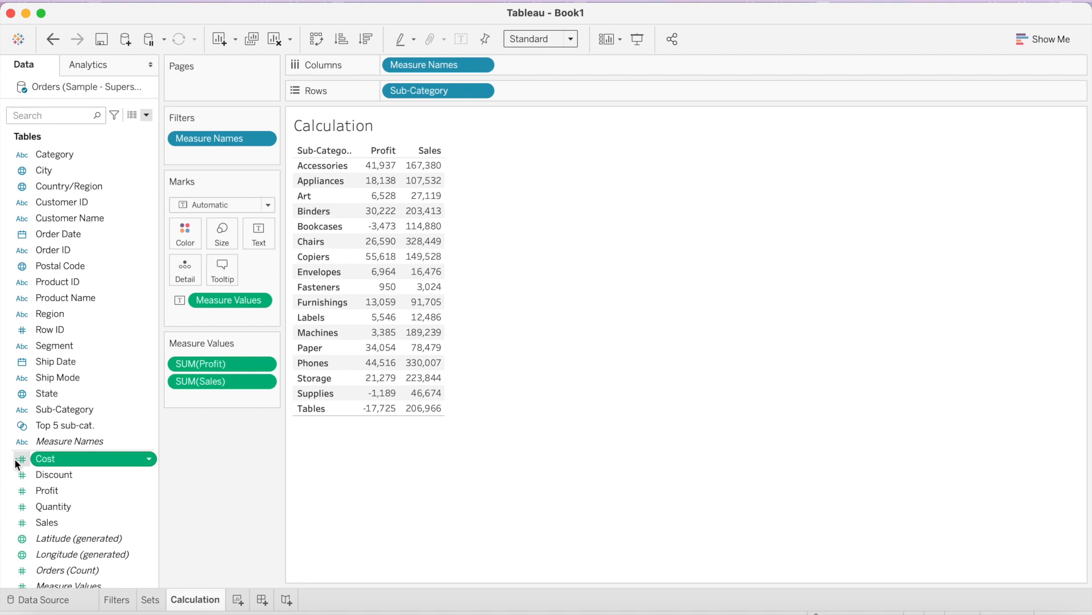
# Step: Add the Cost field to the Sub-Category text table and sort the rows in descending order
pyautogui.doubleClick(71, 462)
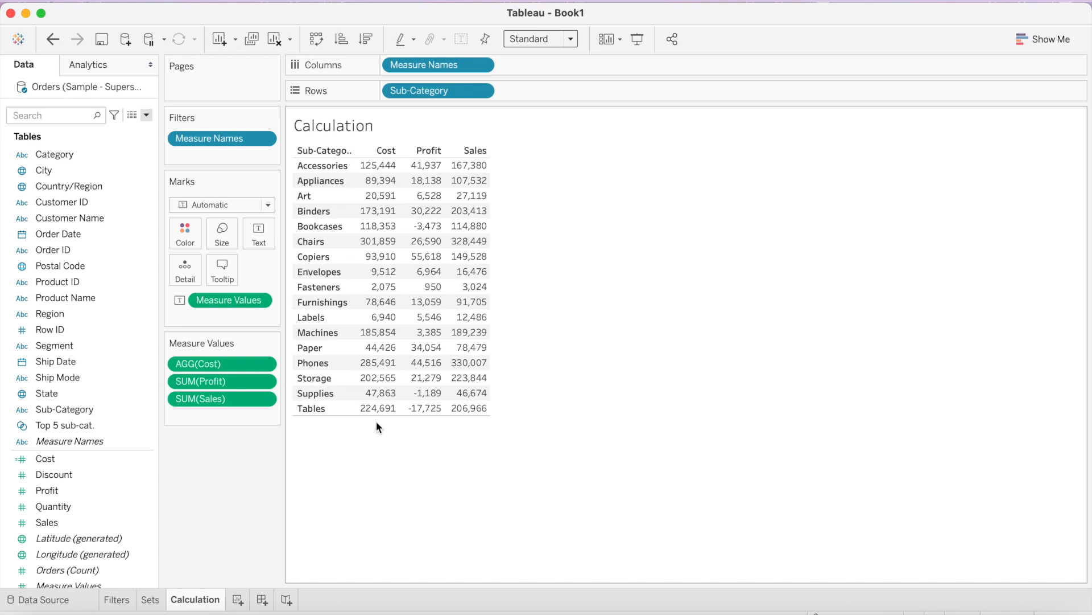
pyautogui.click(366, 42)
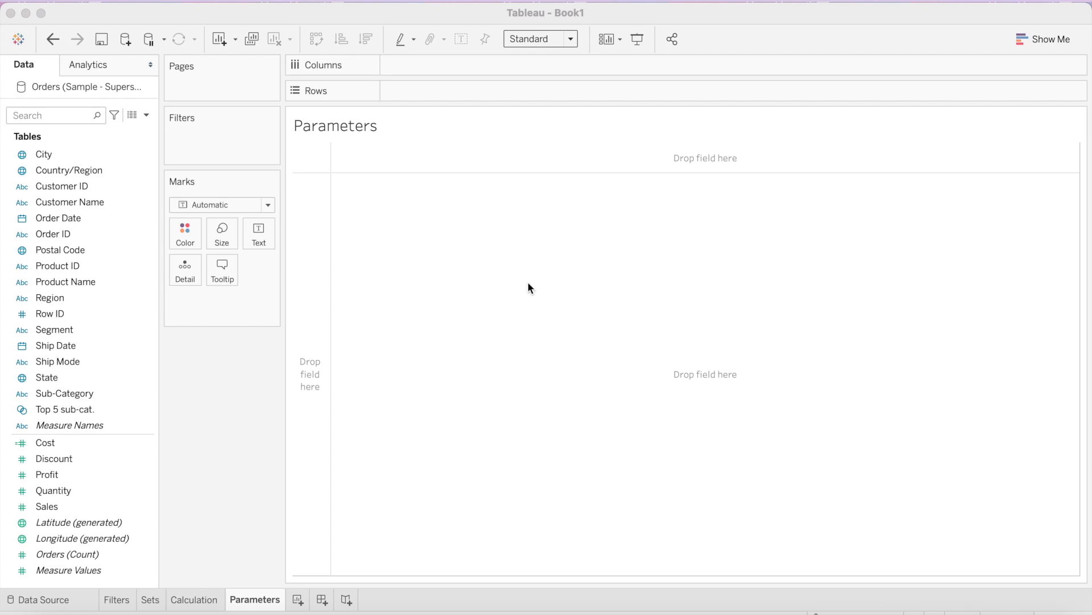
# Step: Examine the data types and the List option for allowable values of a new parameter, closing the dialog without creating it
pyautogui.click(148, 115)
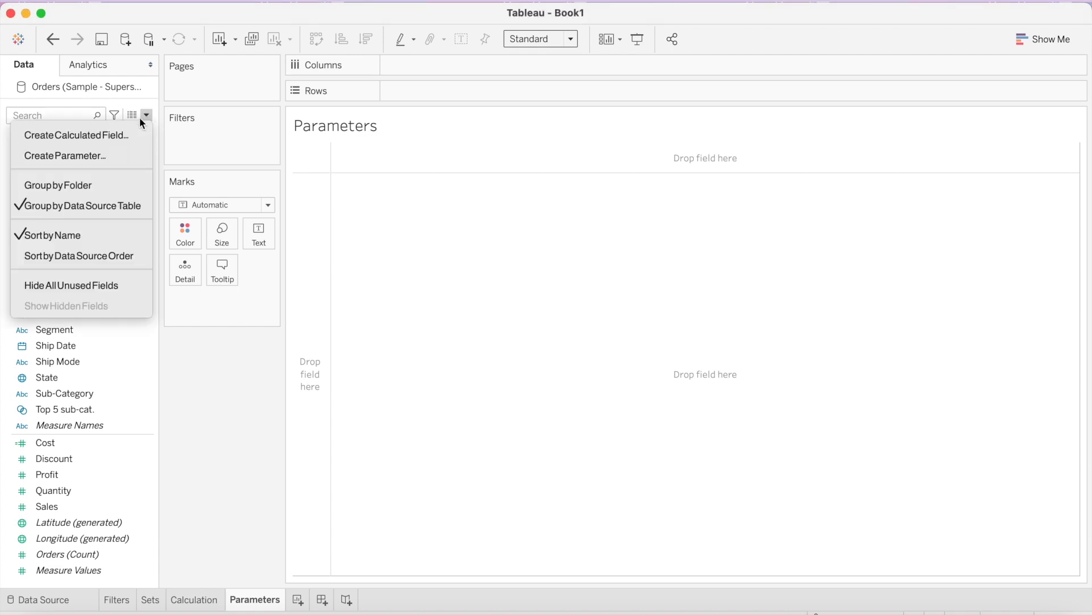
pyautogui.click(114, 156)
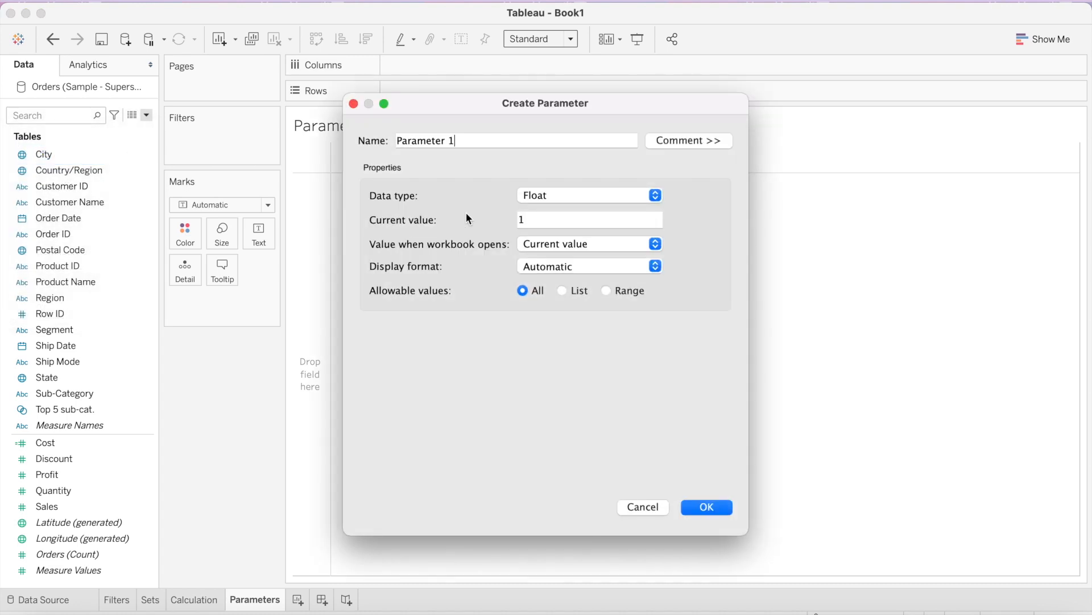
pyautogui.click(655, 199)
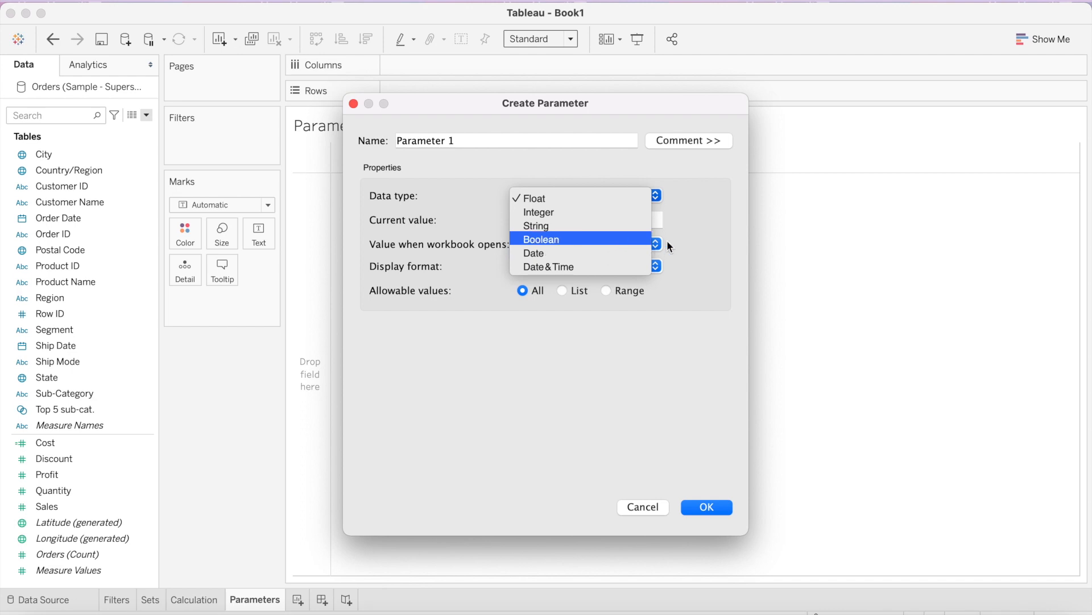
pyautogui.click(707, 254)
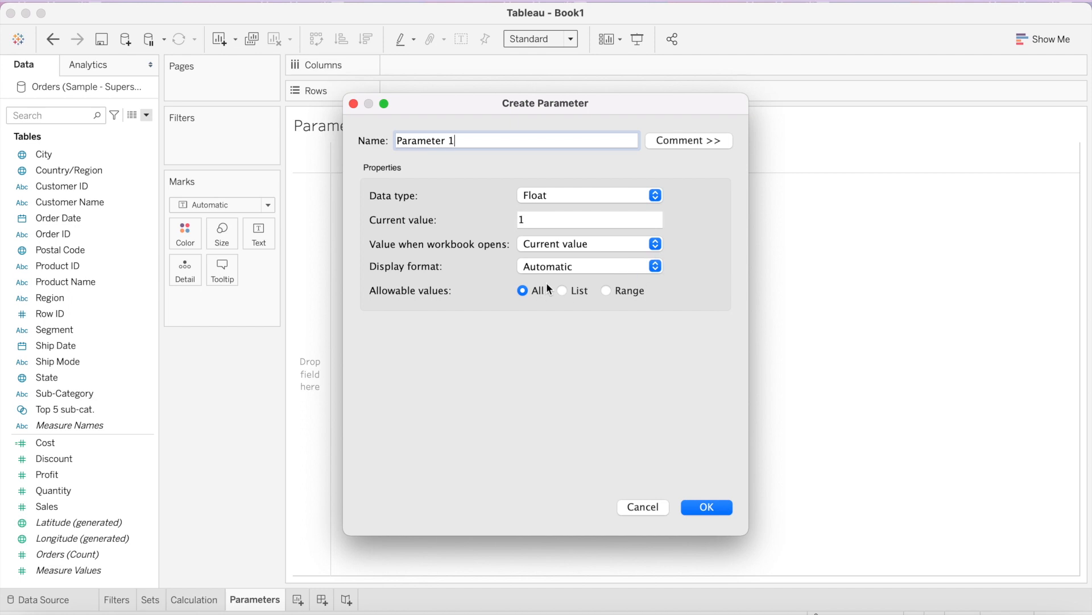
pyautogui.click(563, 290)
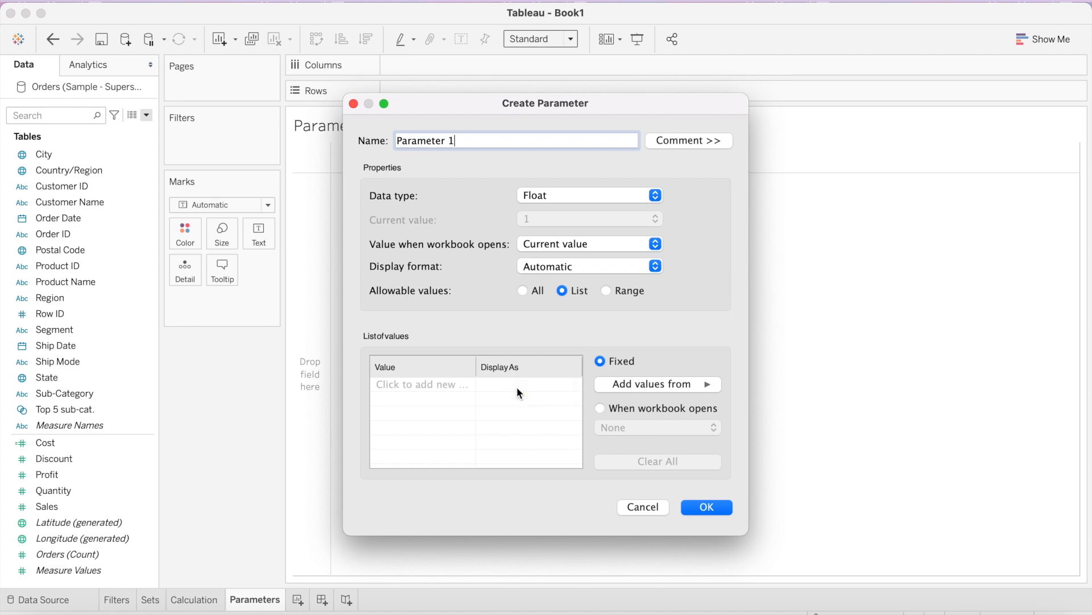
pyautogui.click(656, 193)
pyautogui.click(655, 194)
pyautogui.moveTo(383, 106)
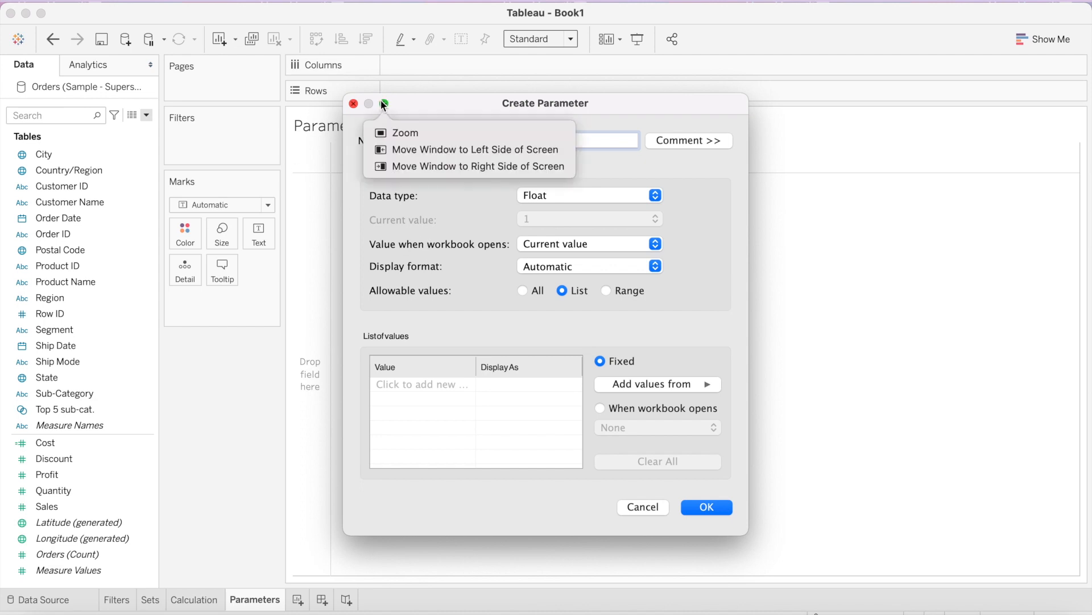
pyautogui.click(353, 104)
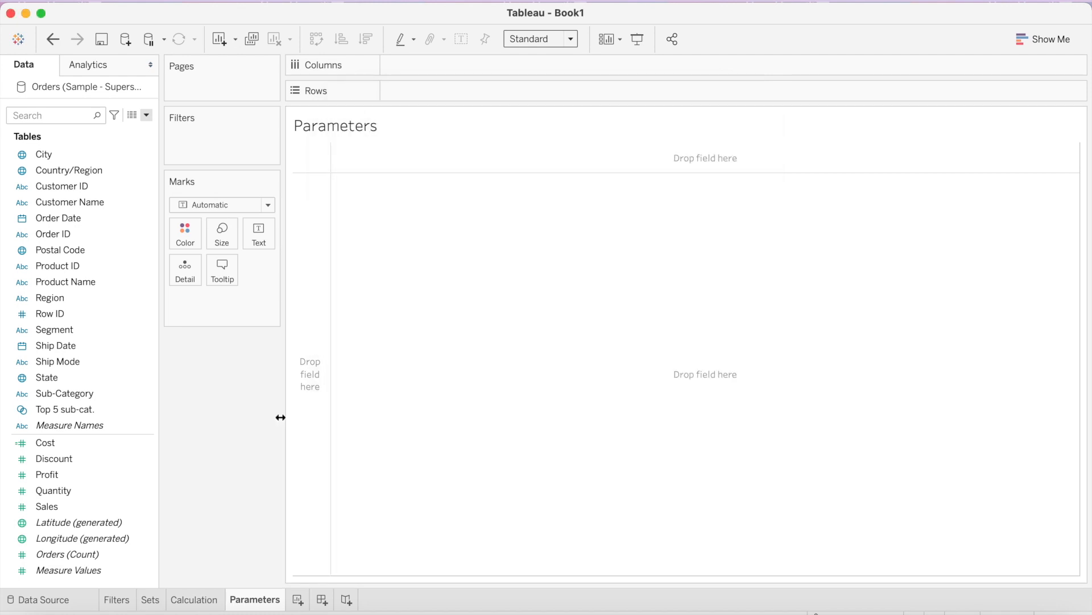
# Step: On the Parameters sheet, build a bar chart of Sales with one column per Sub-Category, sorted descending
pyautogui.click(100, 397)
pyautogui.moveTo(105, 393); pyautogui.dragTo(468, 63)
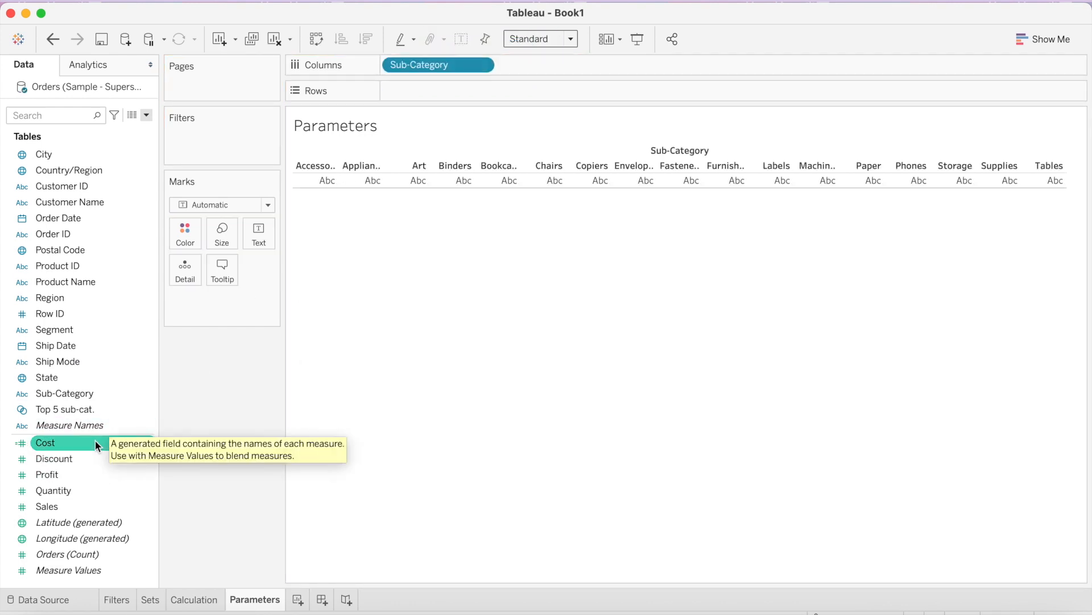
pyautogui.moveTo(84, 506); pyautogui.dragTo(441, 88)
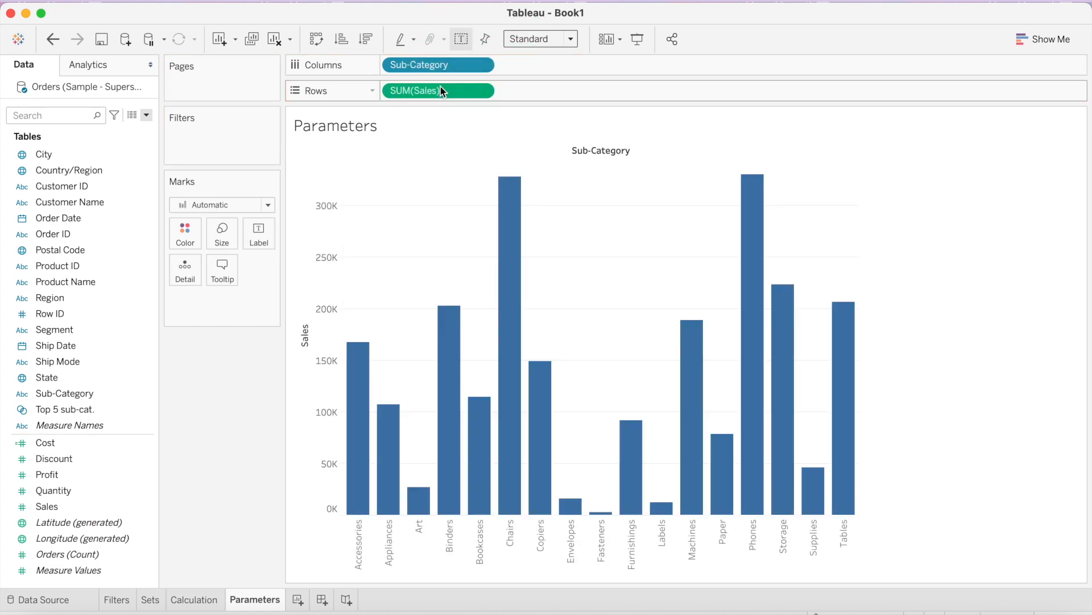
pyautogui.click(367, 40)
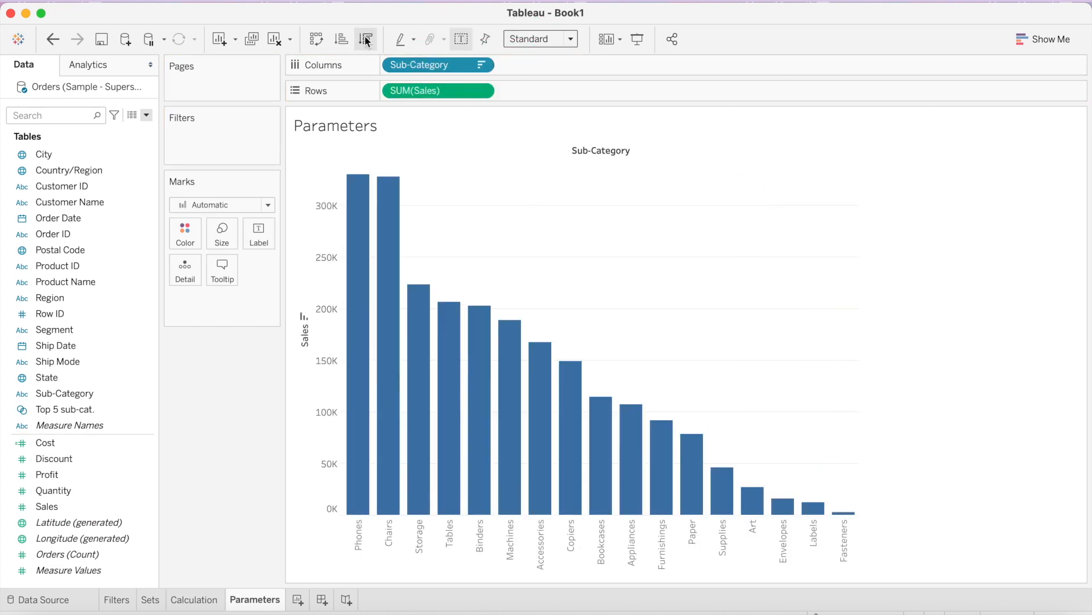
# Step: Fit the Sales bar chart to Entire View and show mark labels on all bars
pyautogui.click(570, 39)
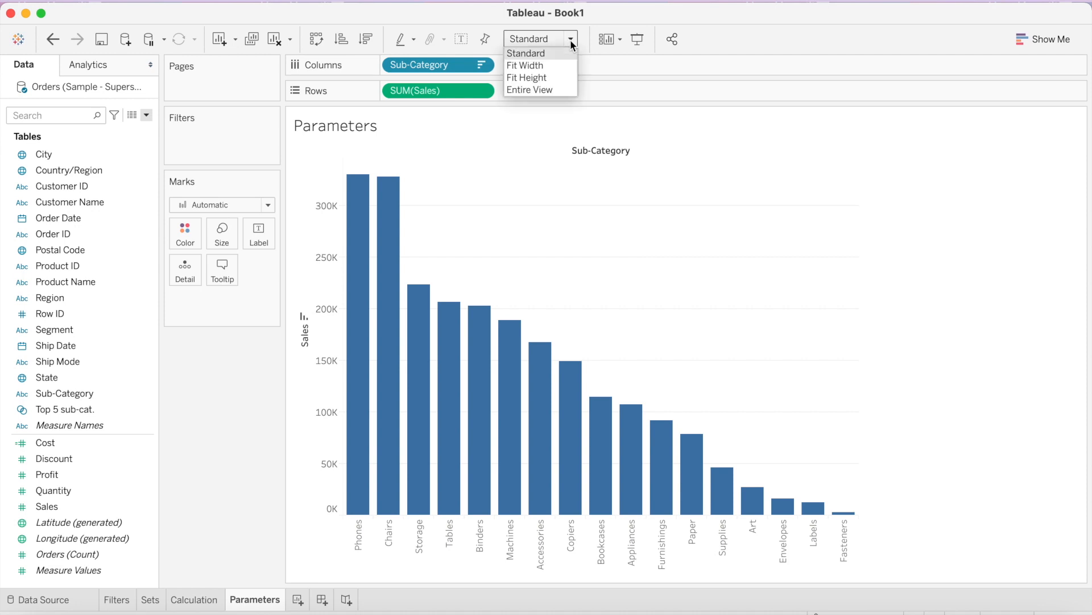
pyautogui.click(552, 92)
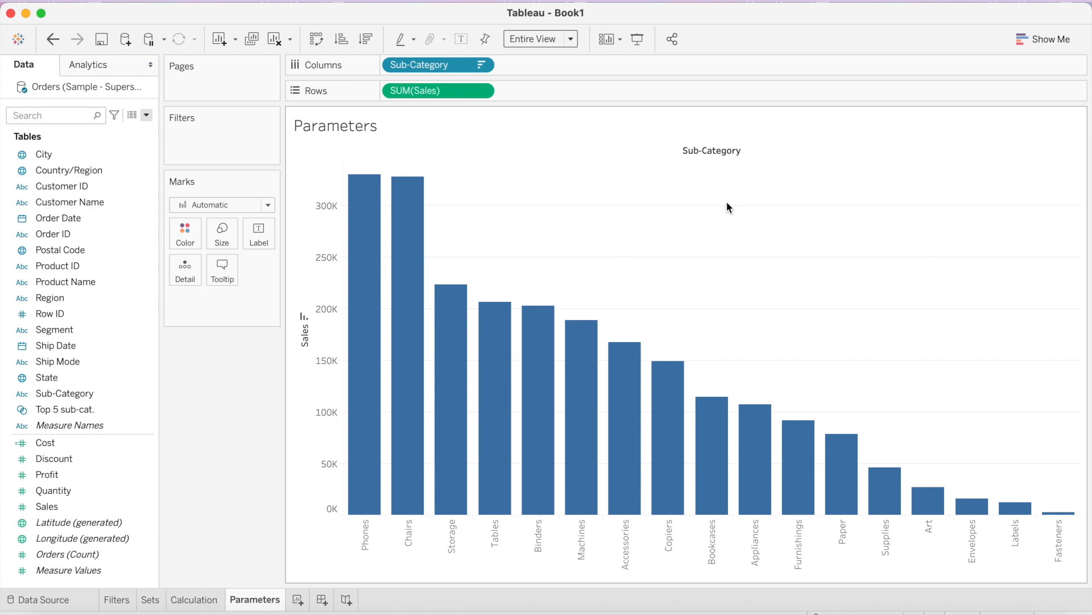
pyautogui.click(258, 242)
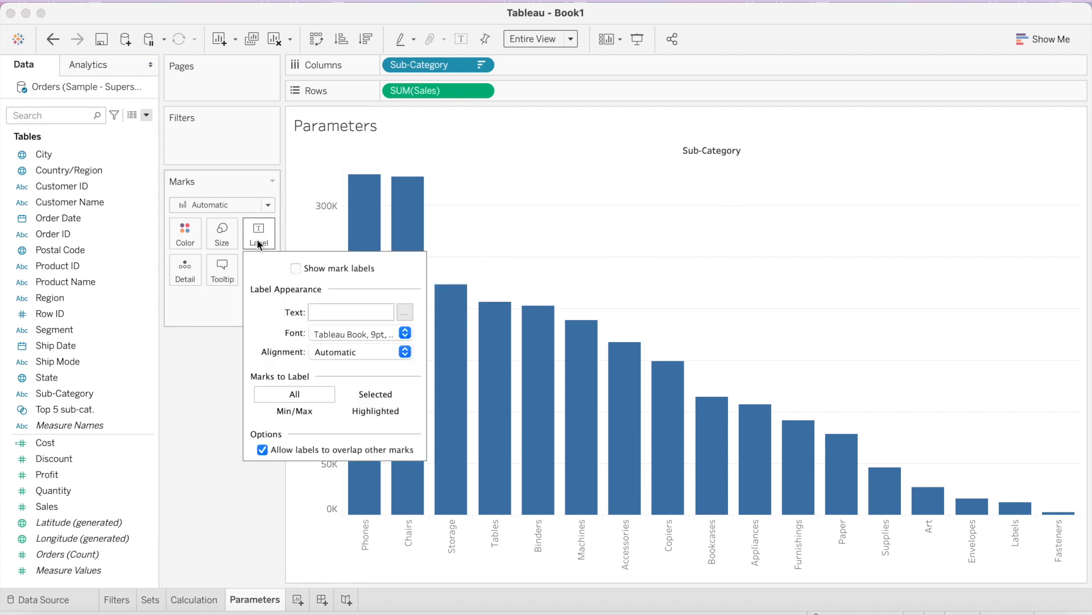
pyautogui.click(296, 268)
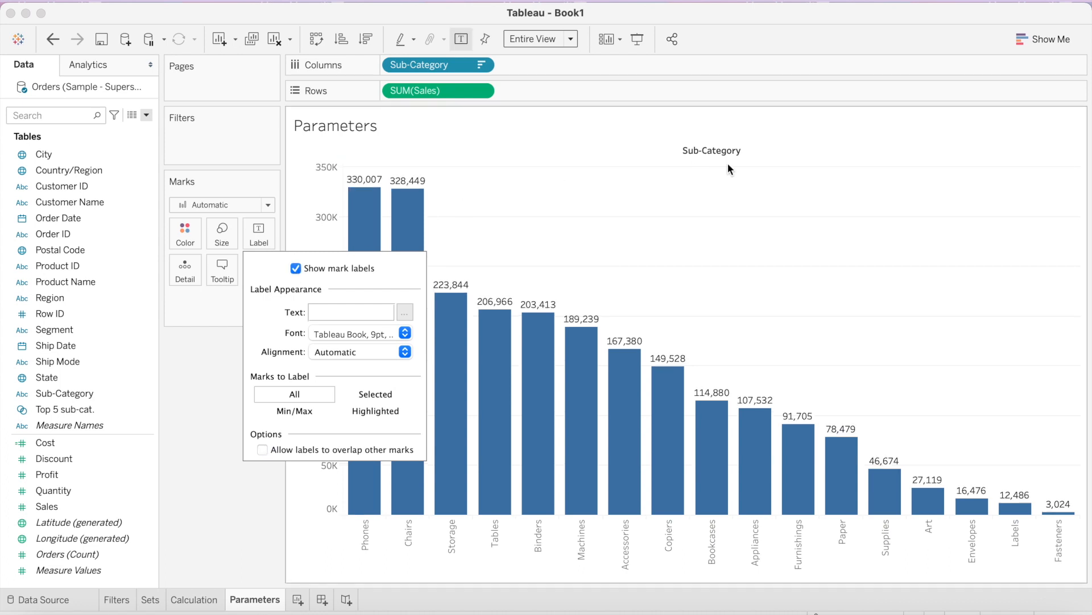
pyautogui.click(755, 178)
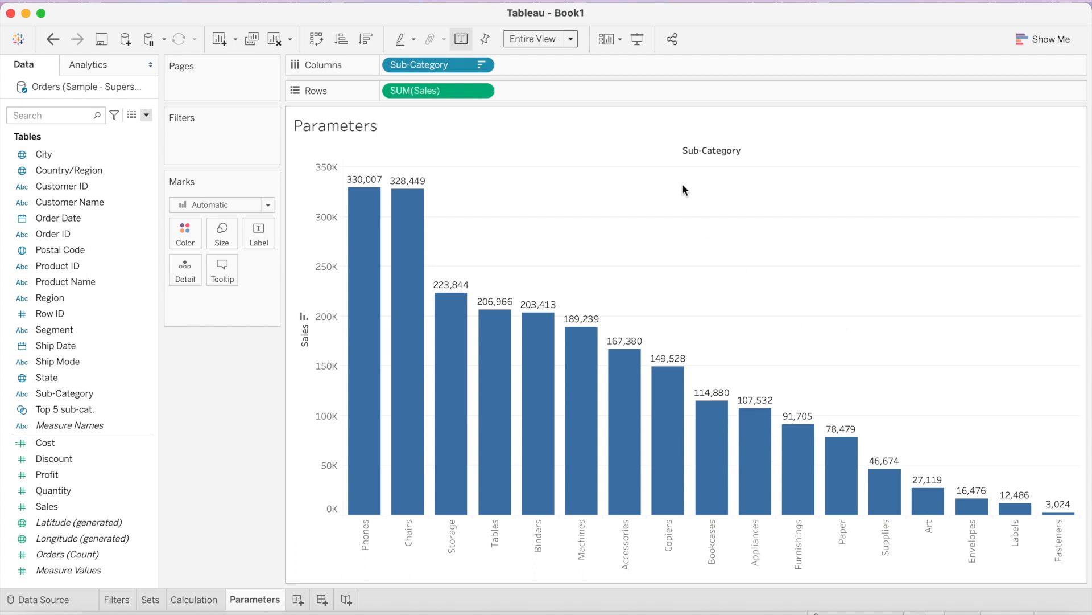
pyautogui.click(501, 135)
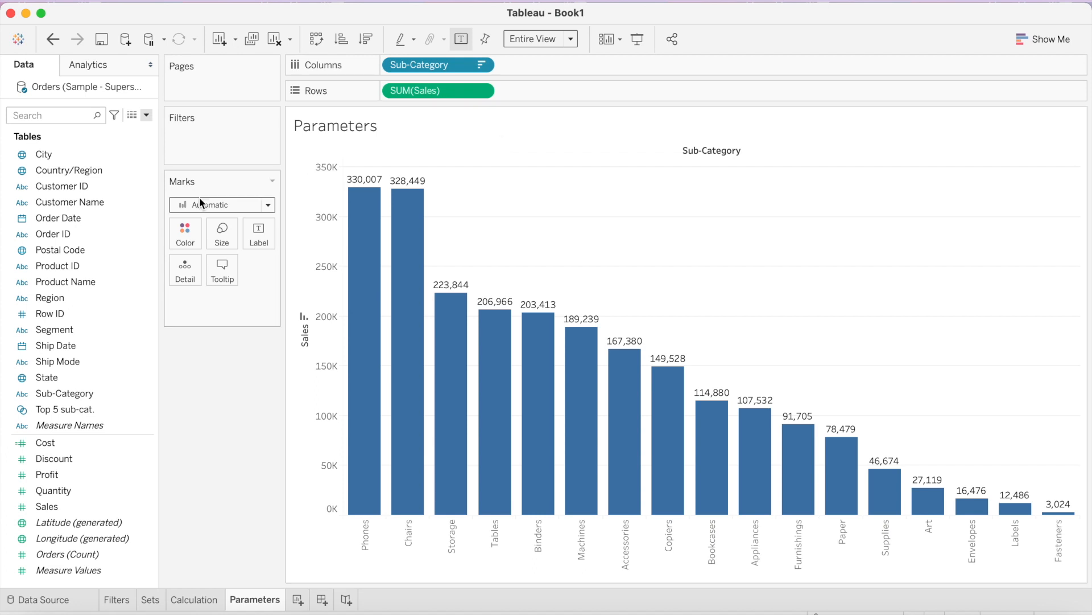
# Step: Start a new parameter with the String data type and a List of allowable values
pyautogui.click(147, 116)
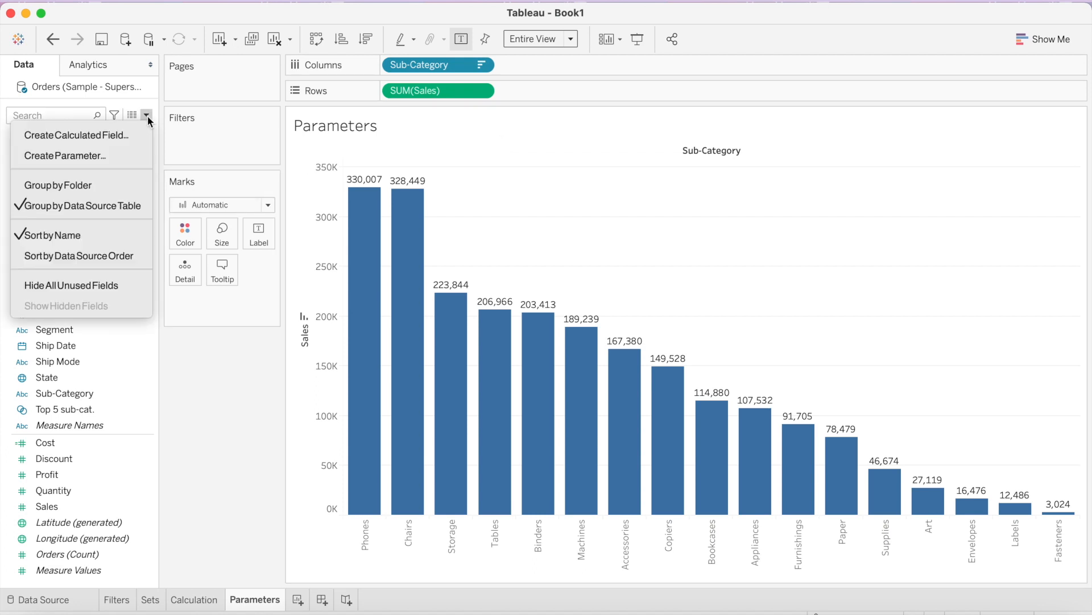
pyautogui.click(116, 156)
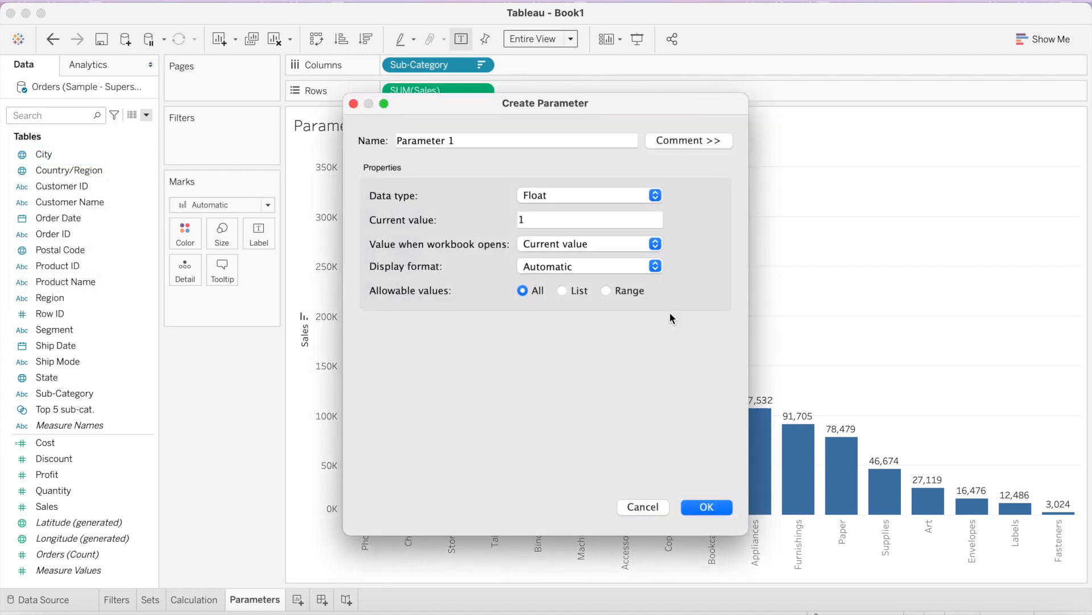
pyautogui.click(564, 291)
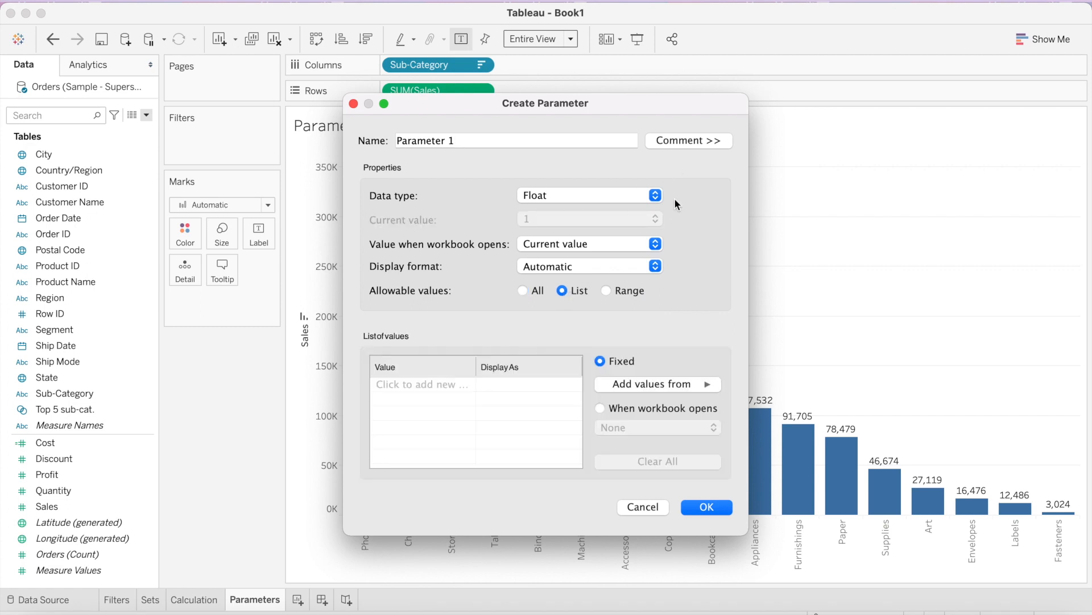
pyautogui.click(656, 197)
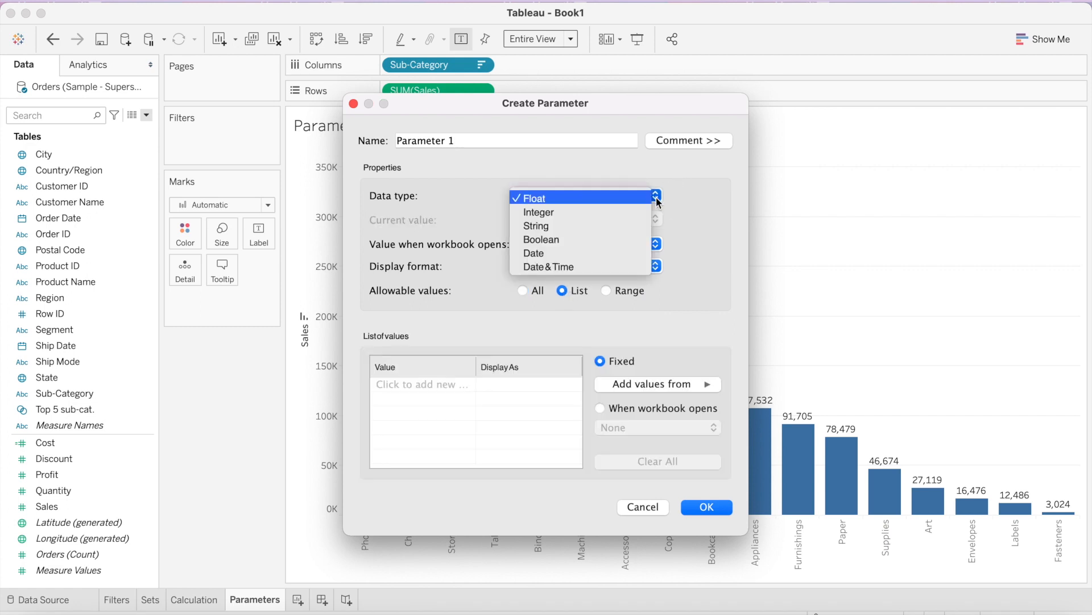
pyautogui.click(610, 228)
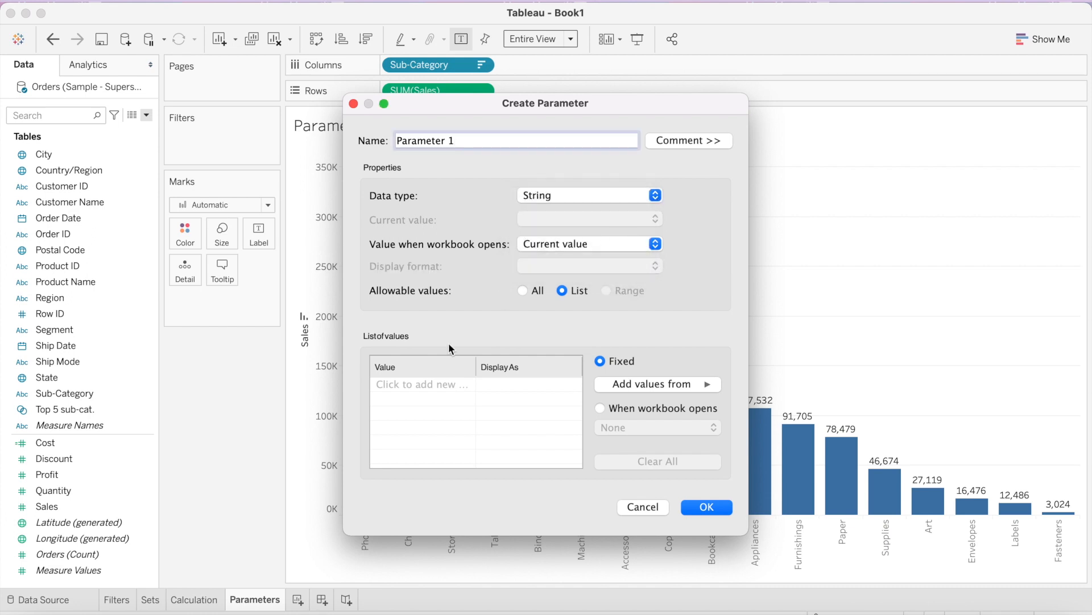
# Step: Enter Sales, Discount and Profit as the parameter's list values
pyautogui.click(422, 386)
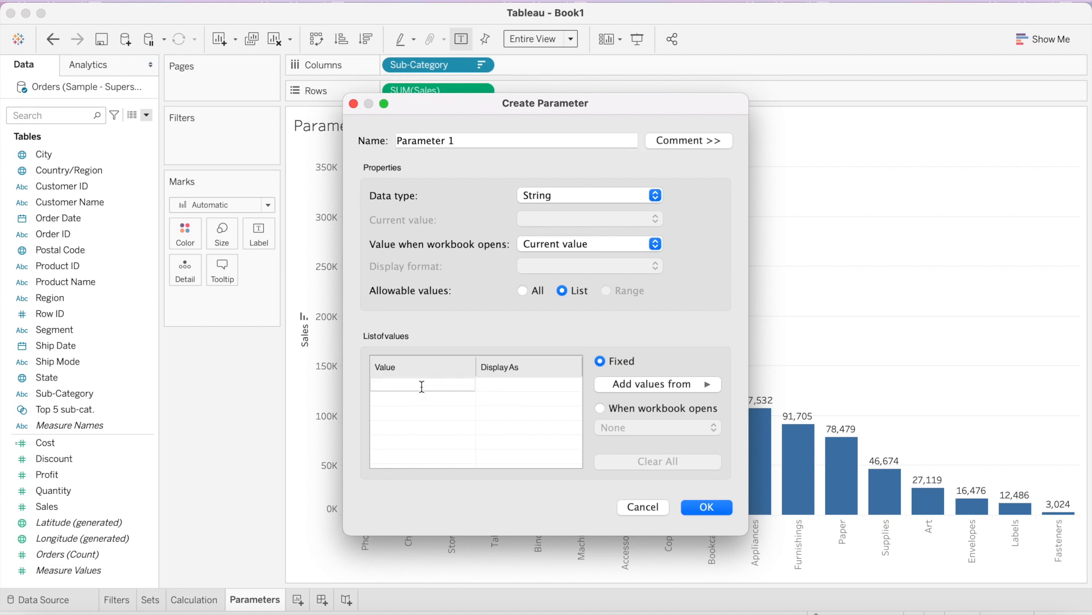
pyautogui.write('Sales')
pyautogui.press('Return')
pyautogui.write('Discou')
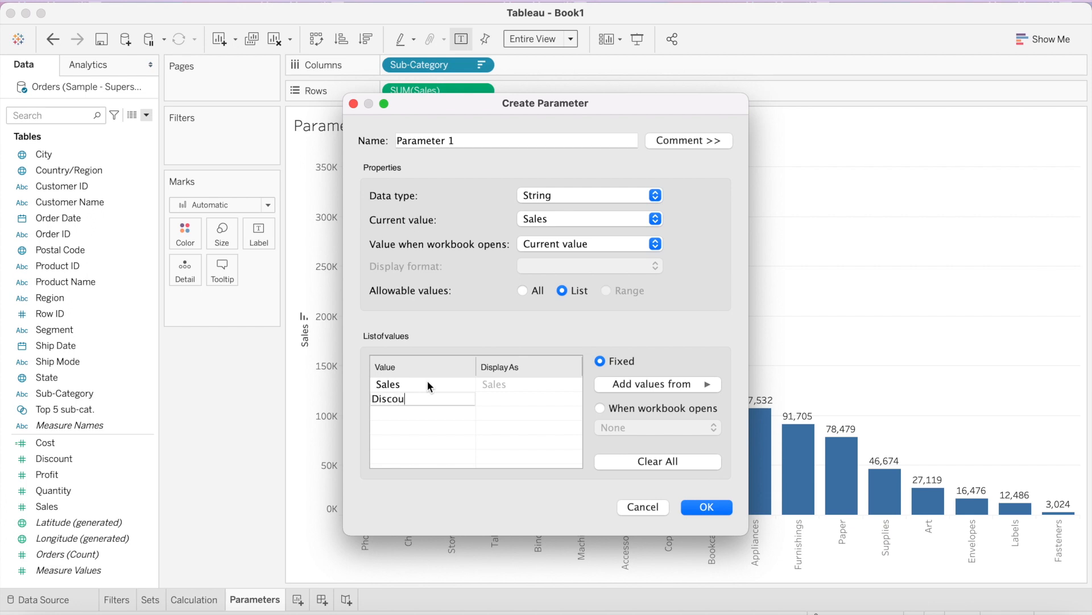
pyautogui.write('nt')
pyautogui.press('Return')
pyautogui.write('Profit')
pyautogui.press('Return')
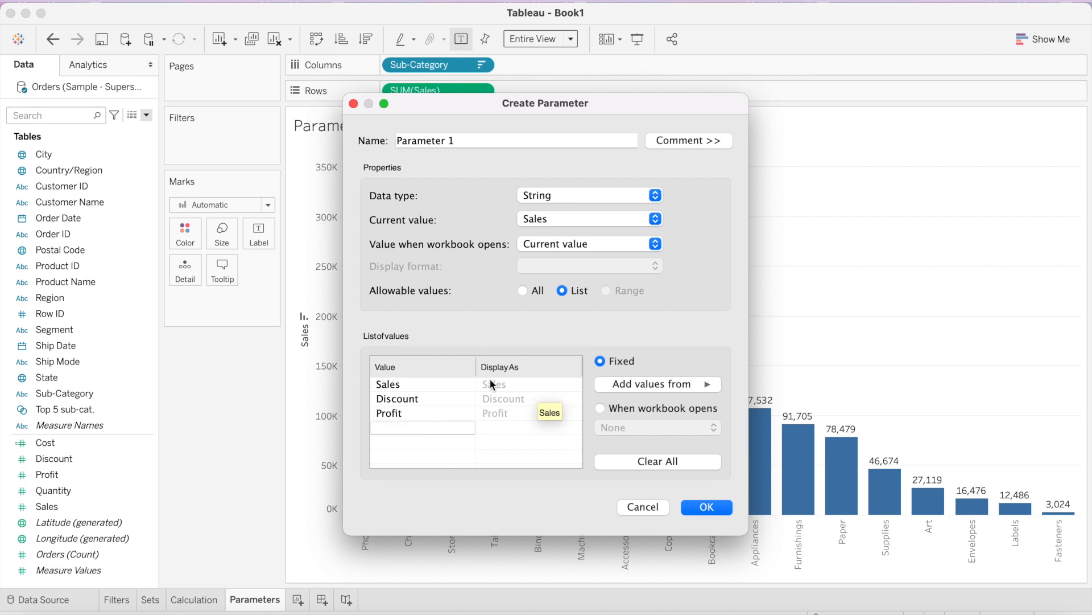
# Step: Name the parameter P.Select Measures, keep the default display names of its values, and create it
pyautogui.moveTo(547, 102); pyautogui.dragTo(758, 54)
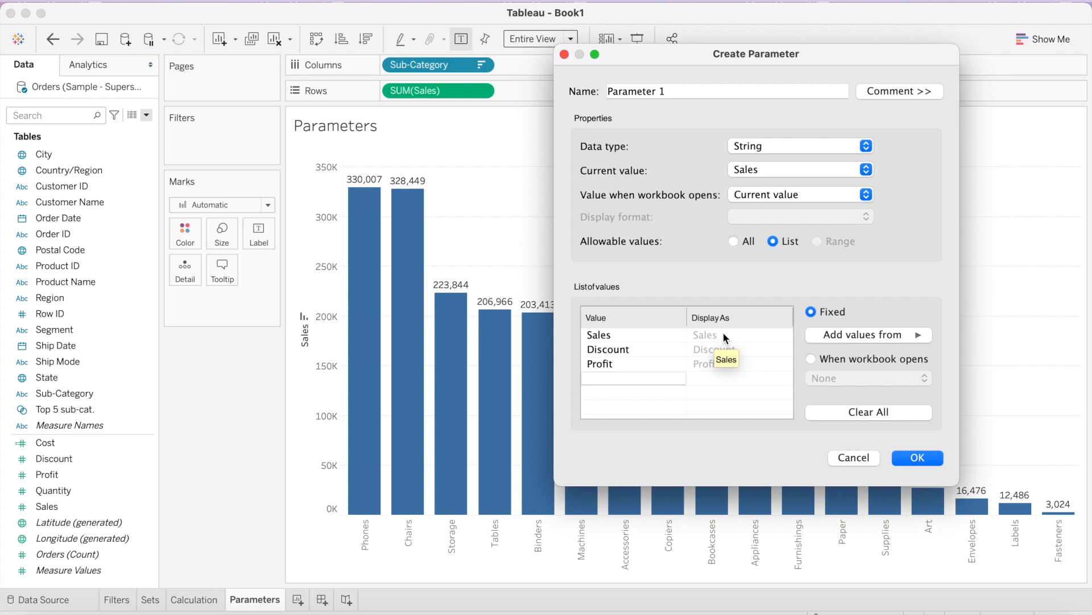
pyautogui.doubleClick(726, 364)
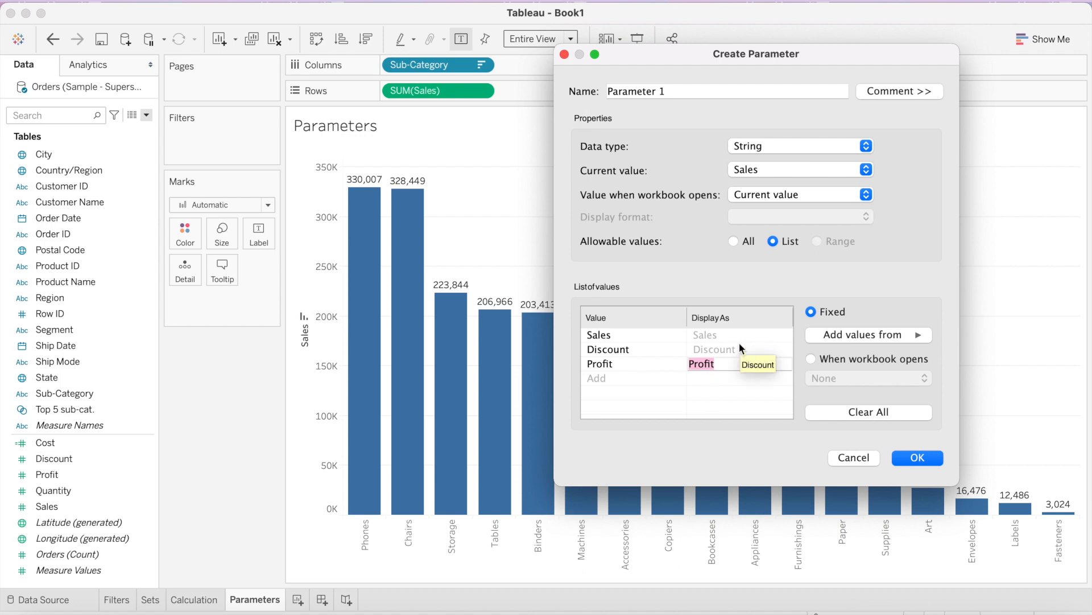
pyautogui.click(725, 381)
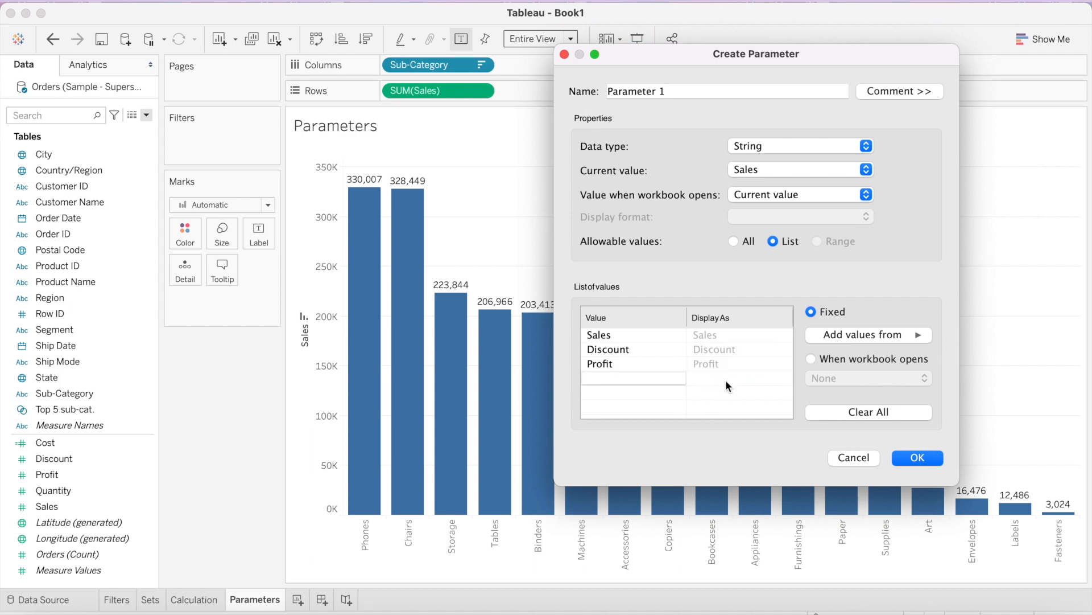
pyautogui.moveTo(677, 93); pyautogui.dragTo(576, 94)
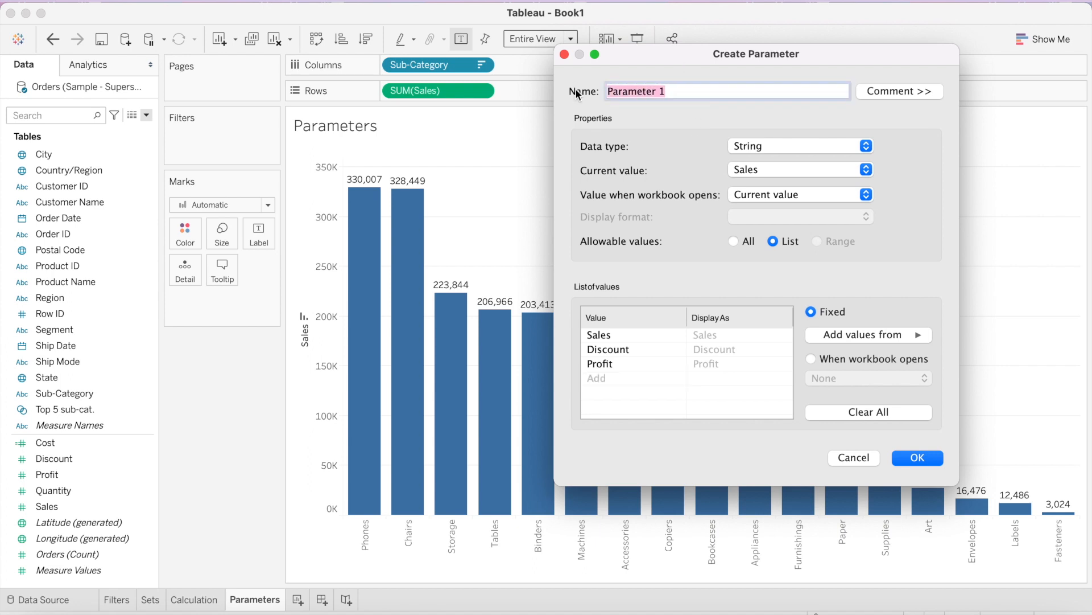
pyautogui.write('P')
pyautogui.press('BackSpace')
pyautogui.write('P.Select Measures')
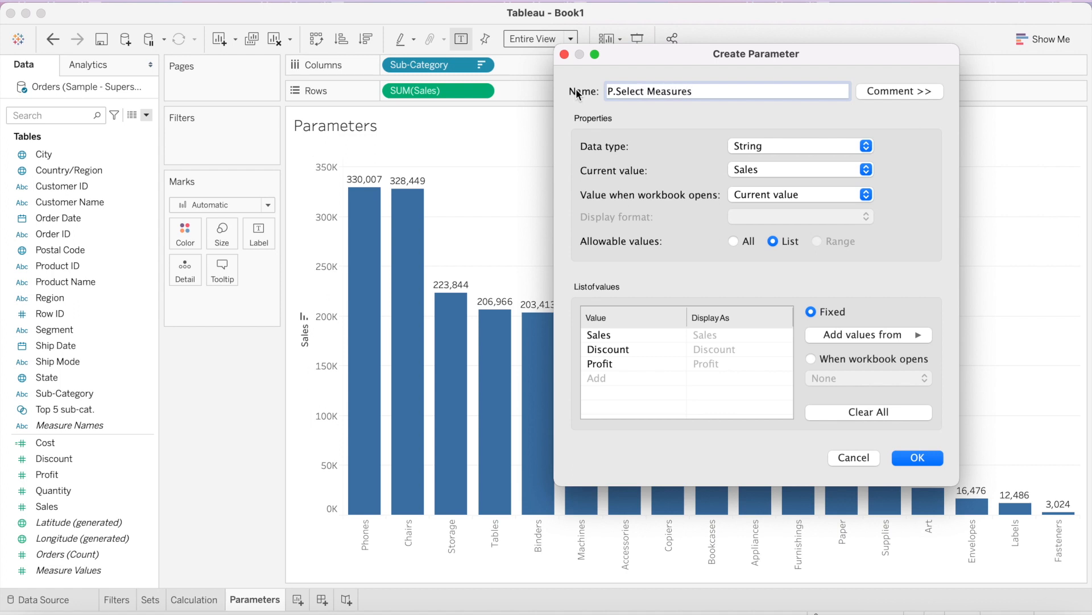
pyautogui.click(920, 456)
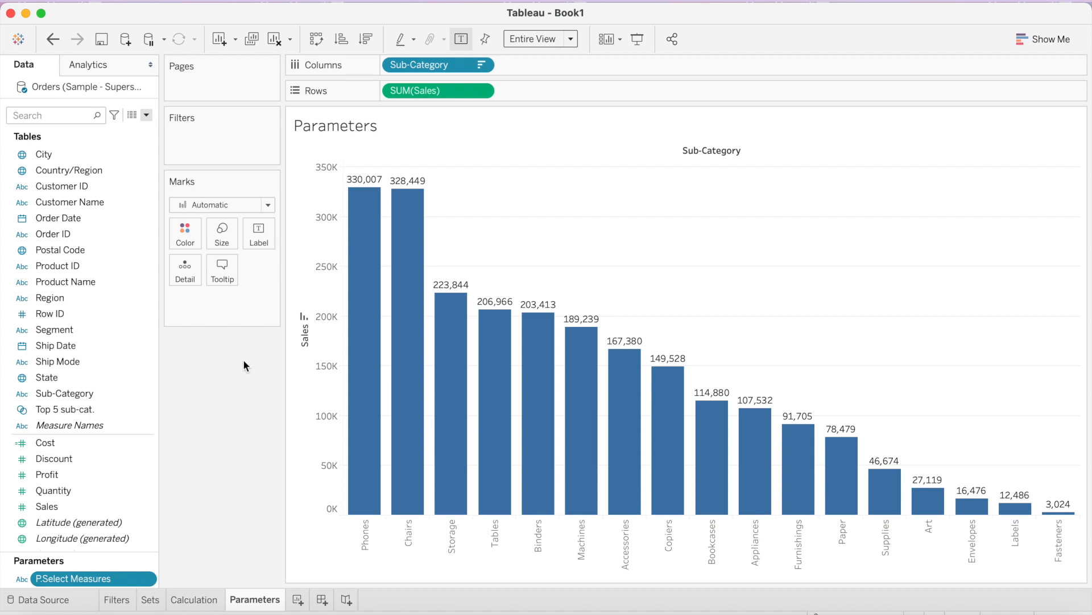
# Step: Show the P.Select Measures parameter control on the sheet and switch it through Discount, Profit and back to Sales
pyautogui.click(148, 580)
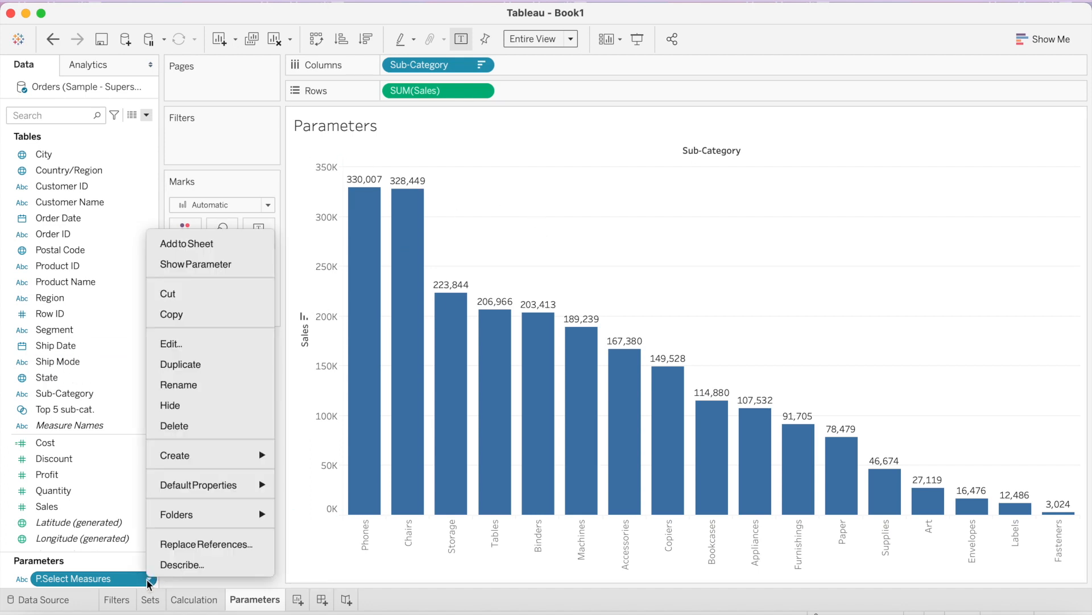
pyautogui.click(225, 265)
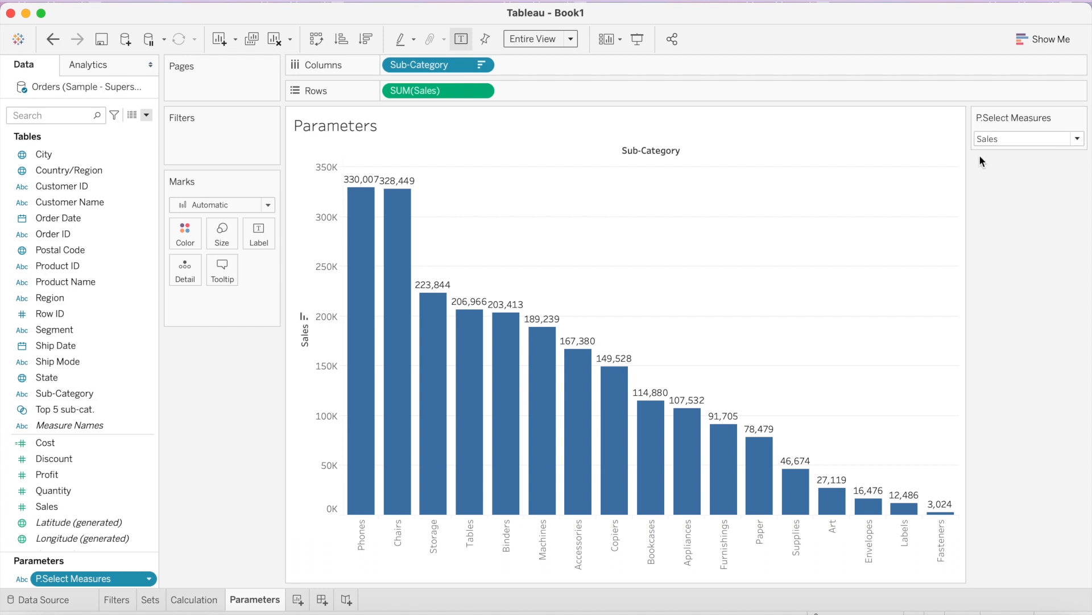
pyautogui.click(1078, 139)
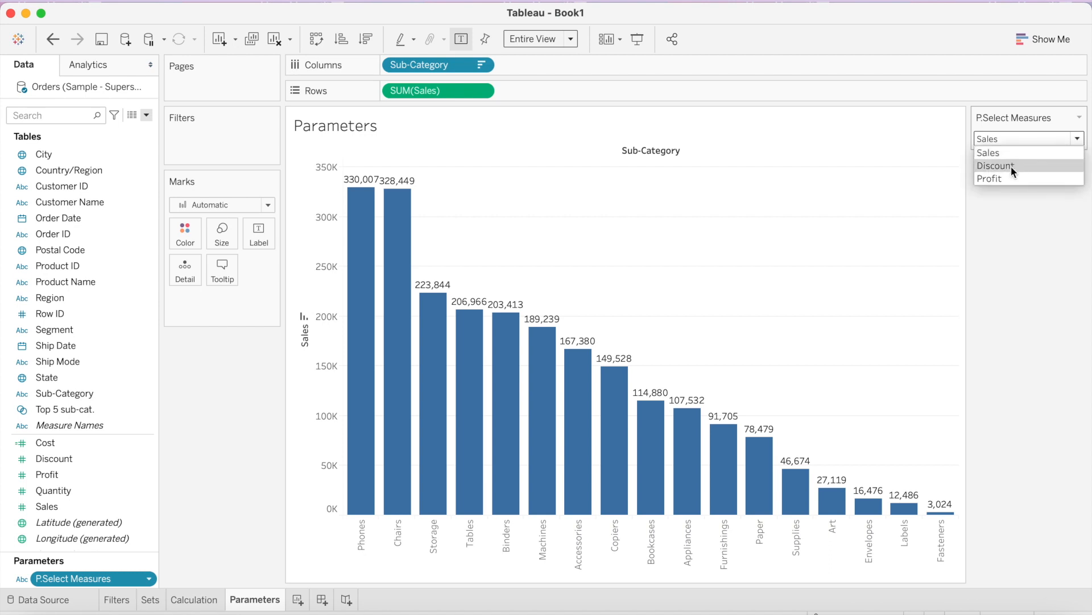
pyautogui.click(1012, 166)
pyautogui.click(1081, 141)
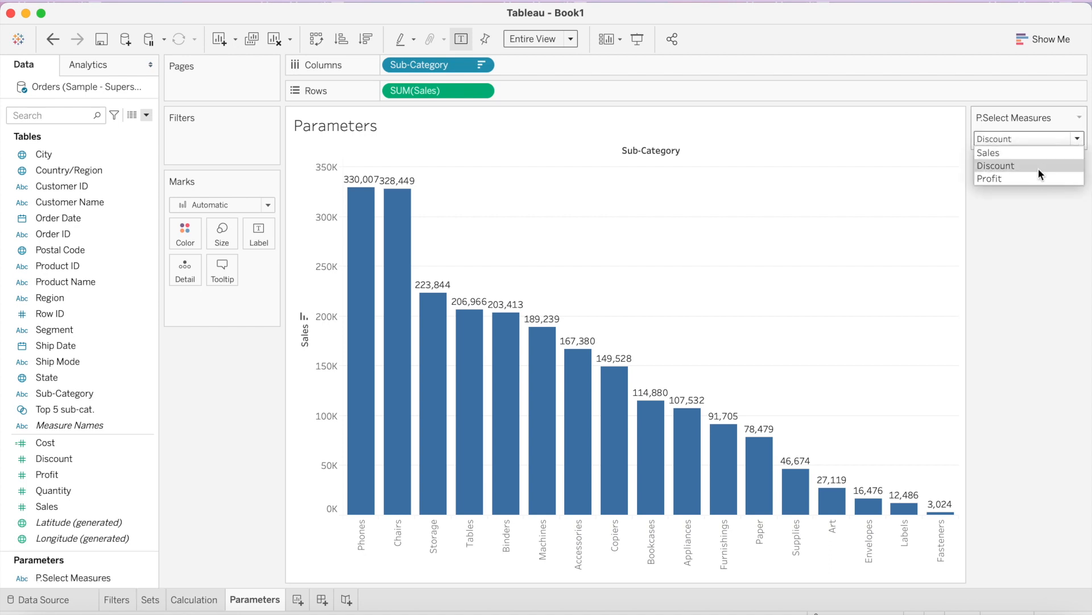
pyautogui.click(1029, 179)
pyautogui.click(1081, 140)
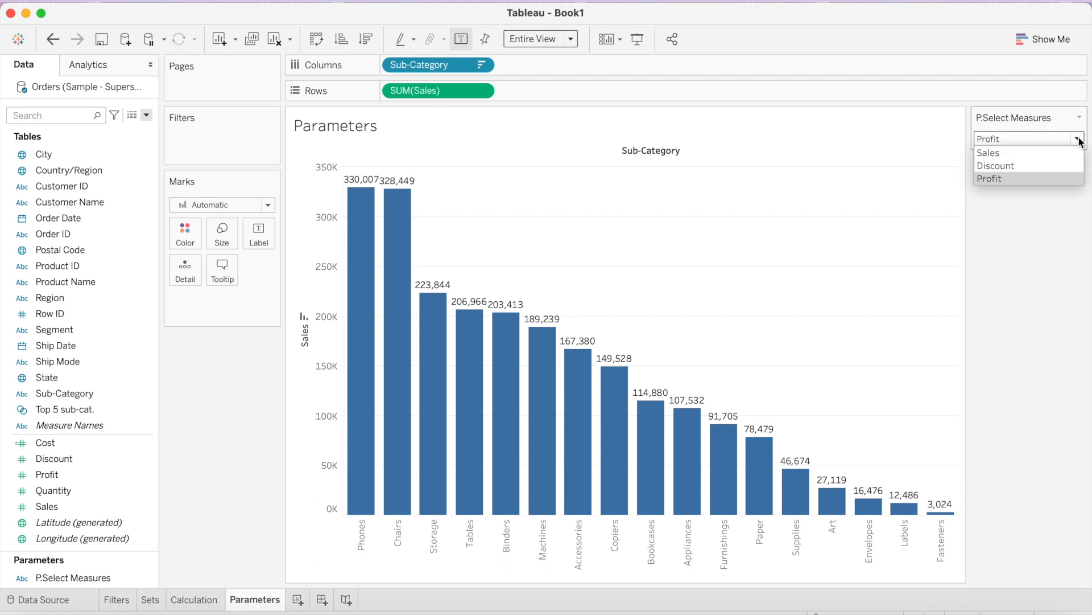
pyautogui.click(1031, 152)
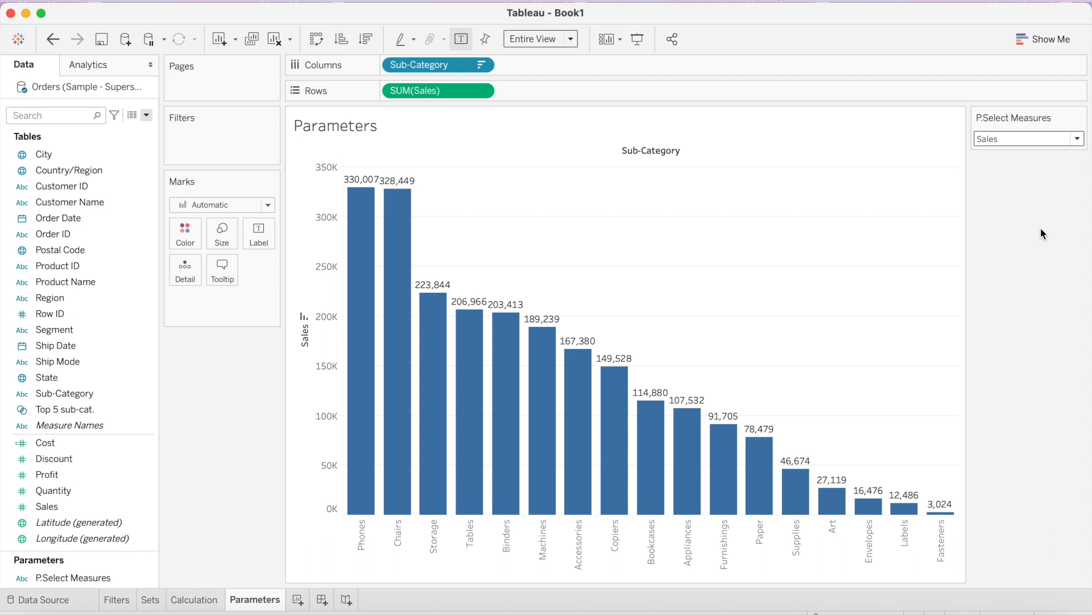
# Step: Set the P.Select Measures parameter to Discount and check its list of choices
pyautogui.click(1078, 138)
pyautogui.click(1046, 162)
pyautogui.click(1078, 139)
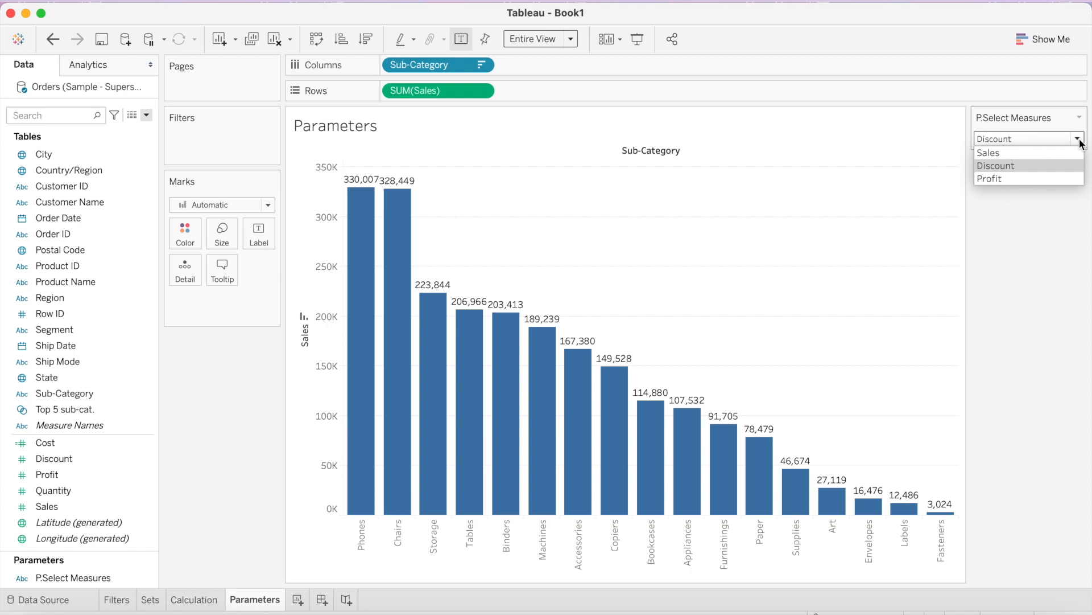
pyautogui.click(1054, 239)
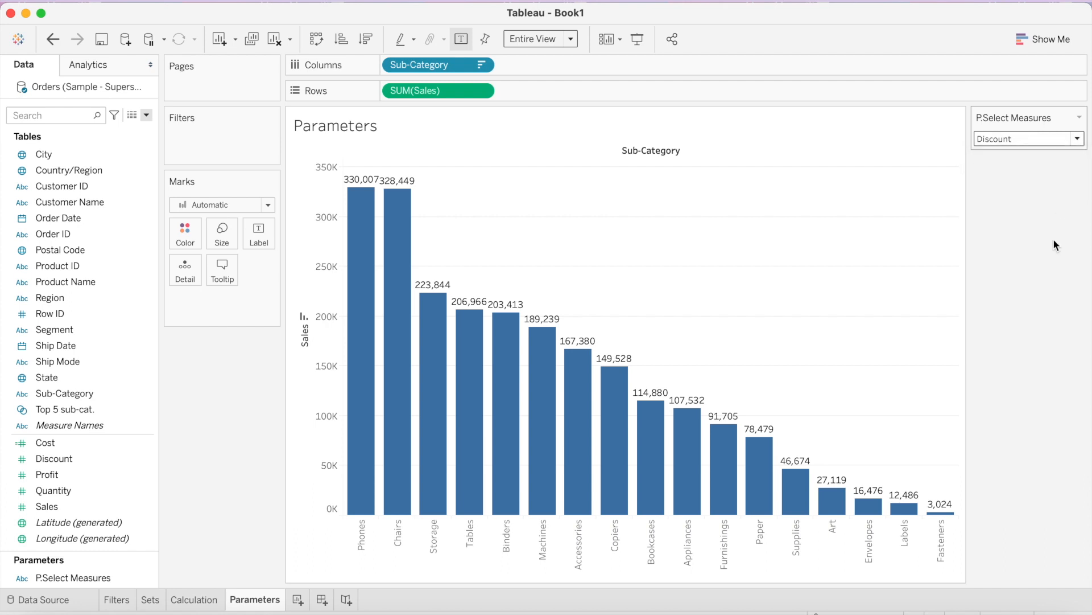
# Step: Start a new calculated field named Select Measure calc and look up the CASE function in the function reference
pyautogui.click(146, 115)
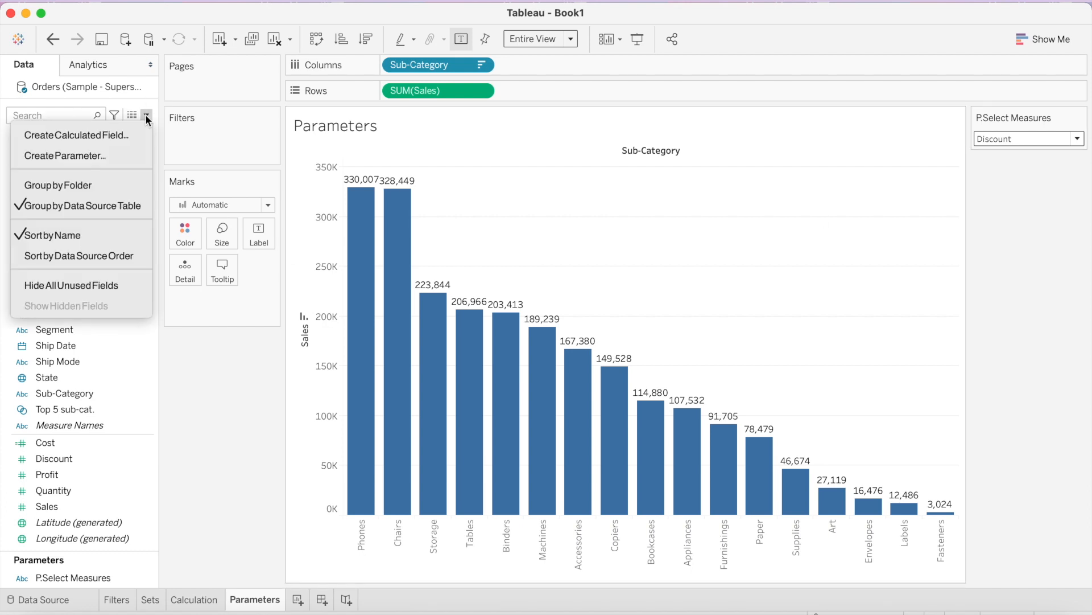
pyautogui.click(126, 133)
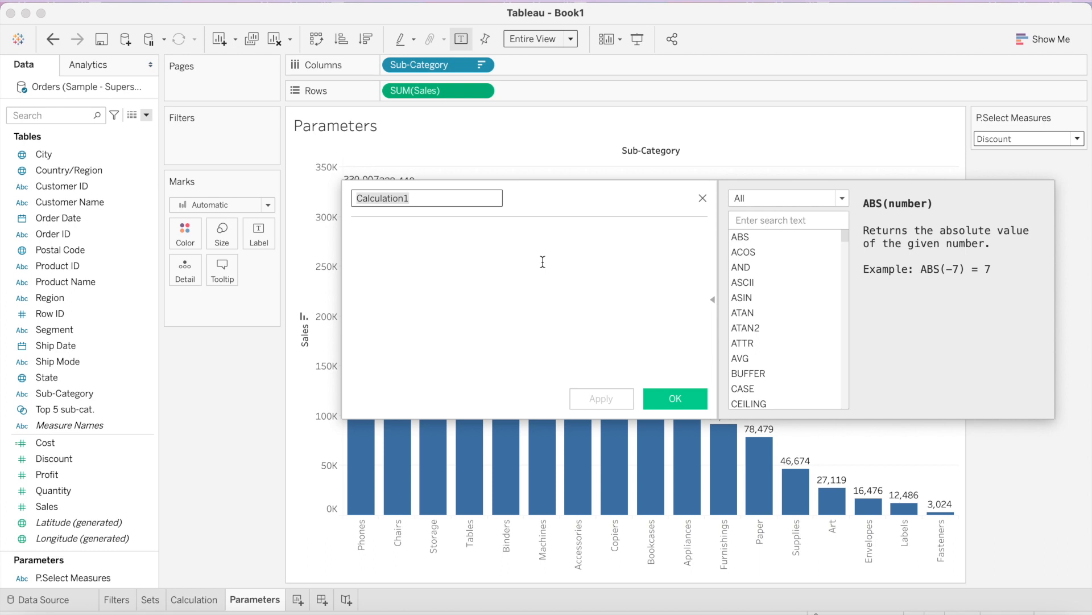
pyautogui.write('S')
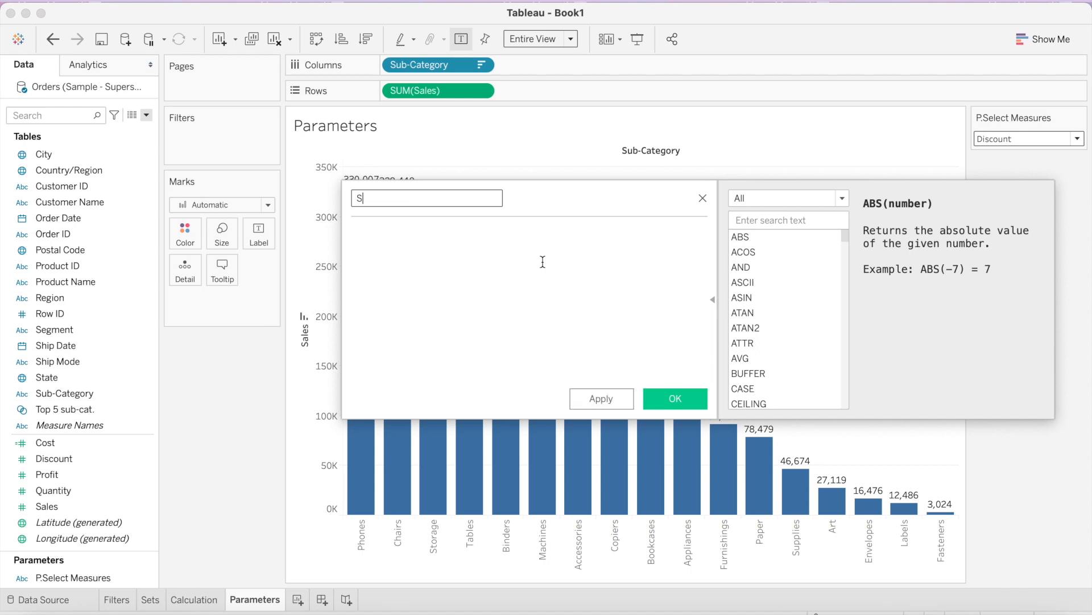
pyautogui.write('elect Measure calc')
pyautogui.click(437, 249)
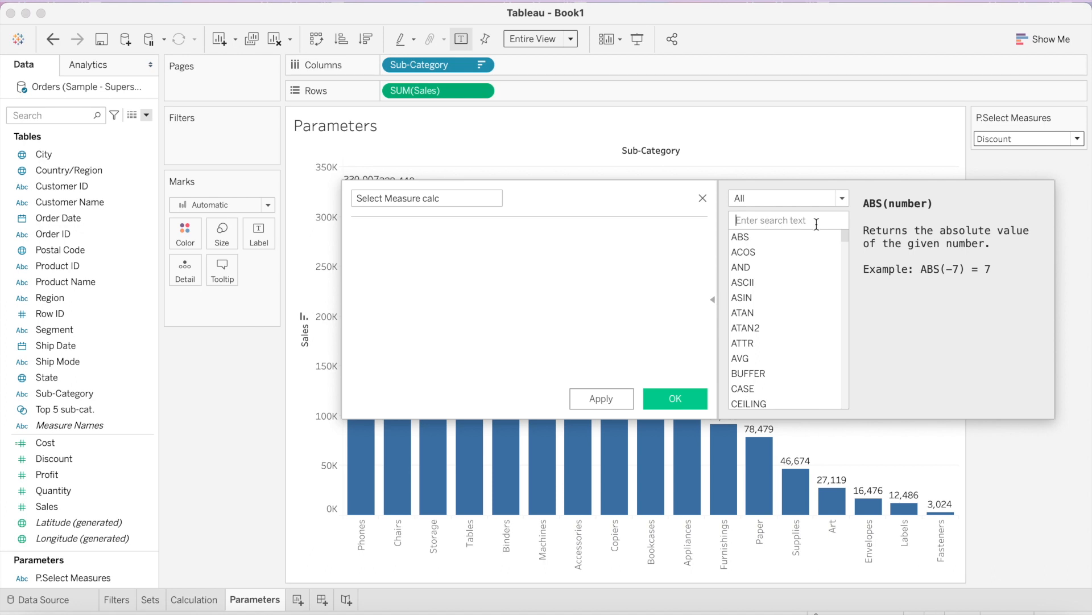
pyautogui.write('Cas')
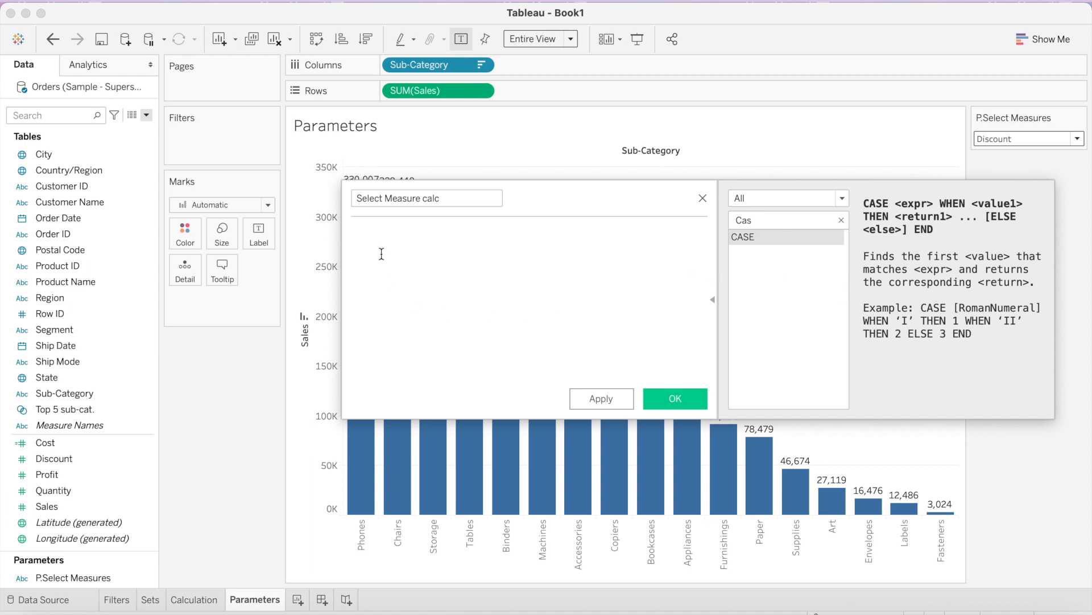
# Step: Begin the Select Measure calc formula with CASE [P.Select Measures]
pyautogui.write('Cas')
pyautogui.press('Return')
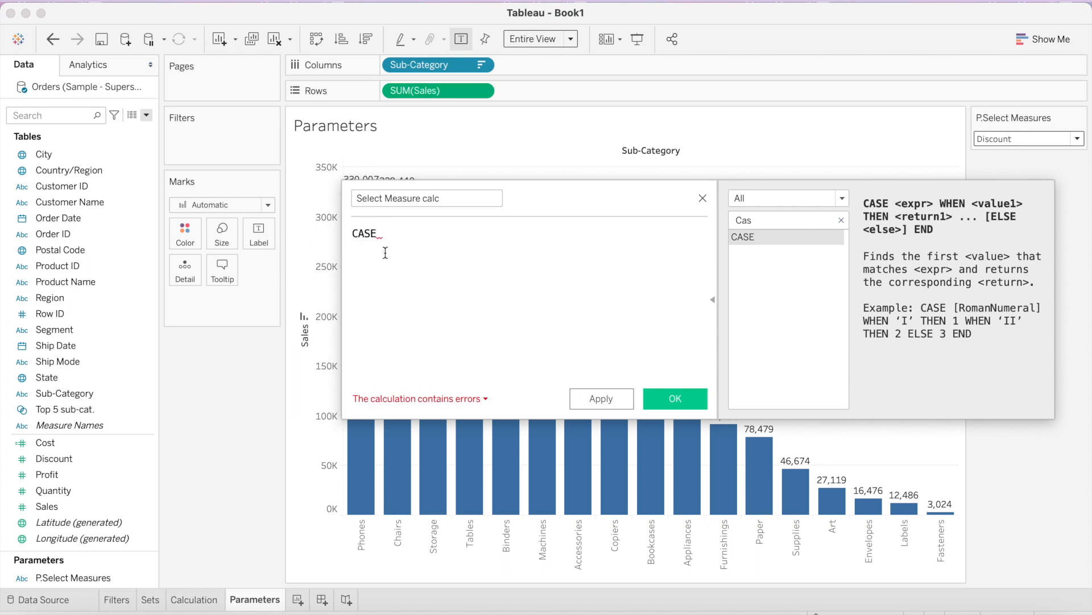
pyautogui.write('P')
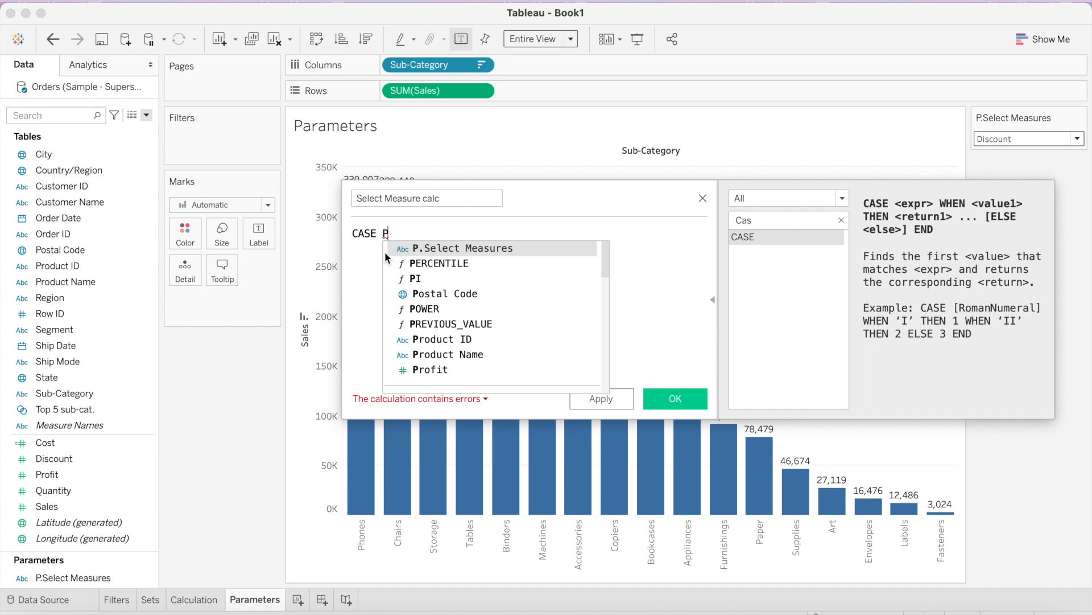
pyautogui.press('Return')
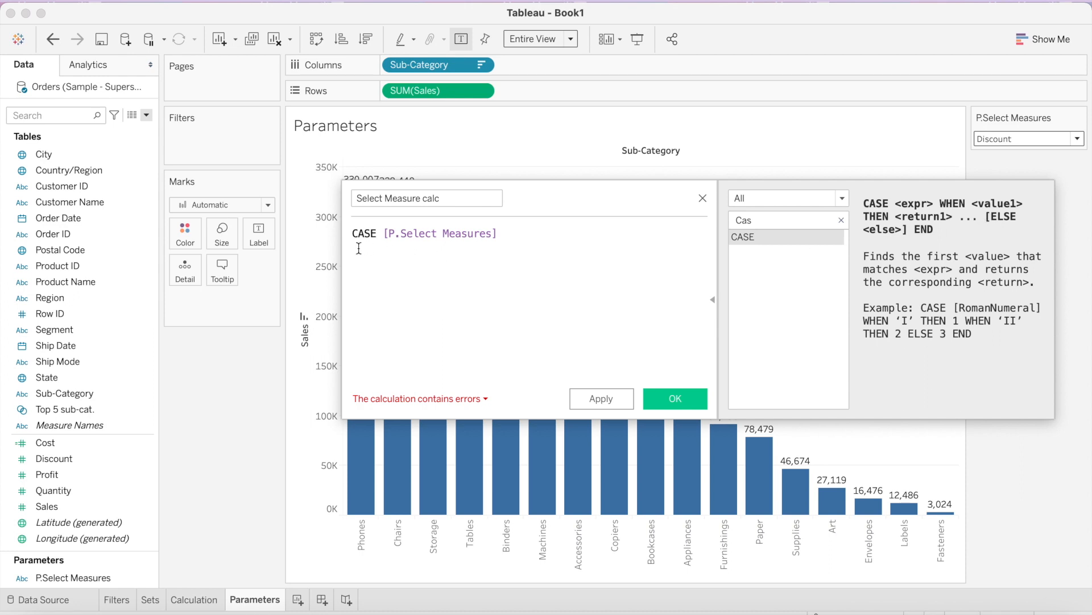
# Step: Add the line WHEN 'Sales' THEN SUM([Sales]) to the Select Measure calc formula
pyautogui.press('Return')
pyautogui.write('WHEN')
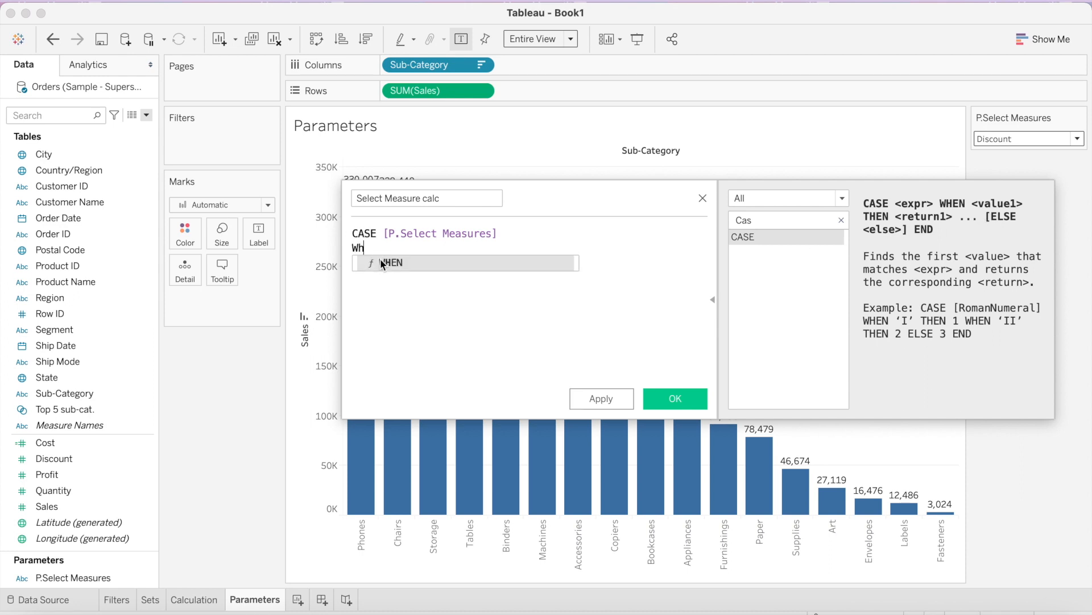
pyautogui.write(" '")
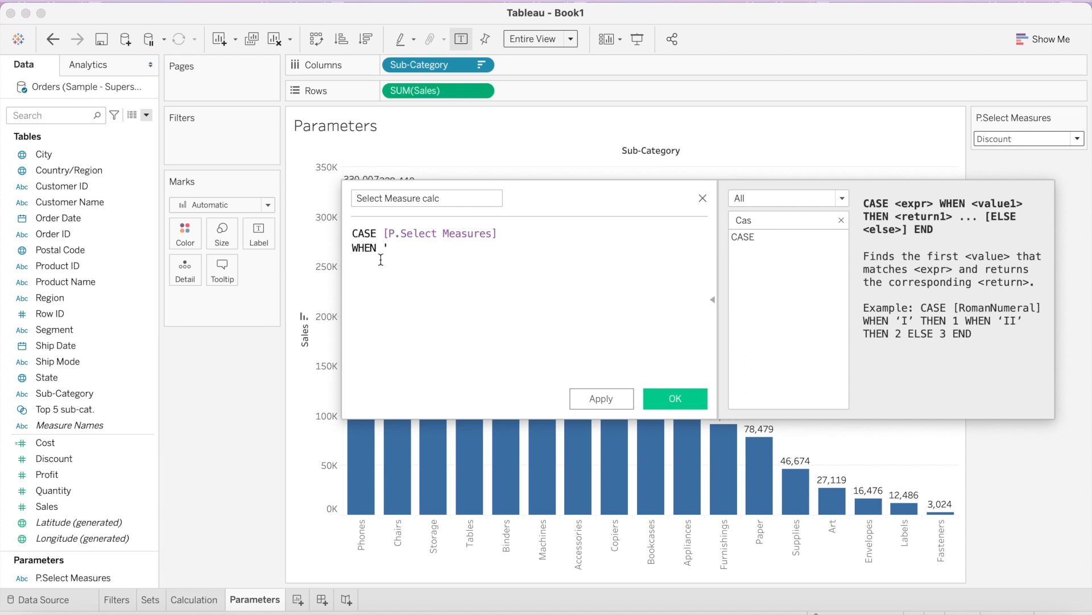
pyautogui.write("Sales' th")
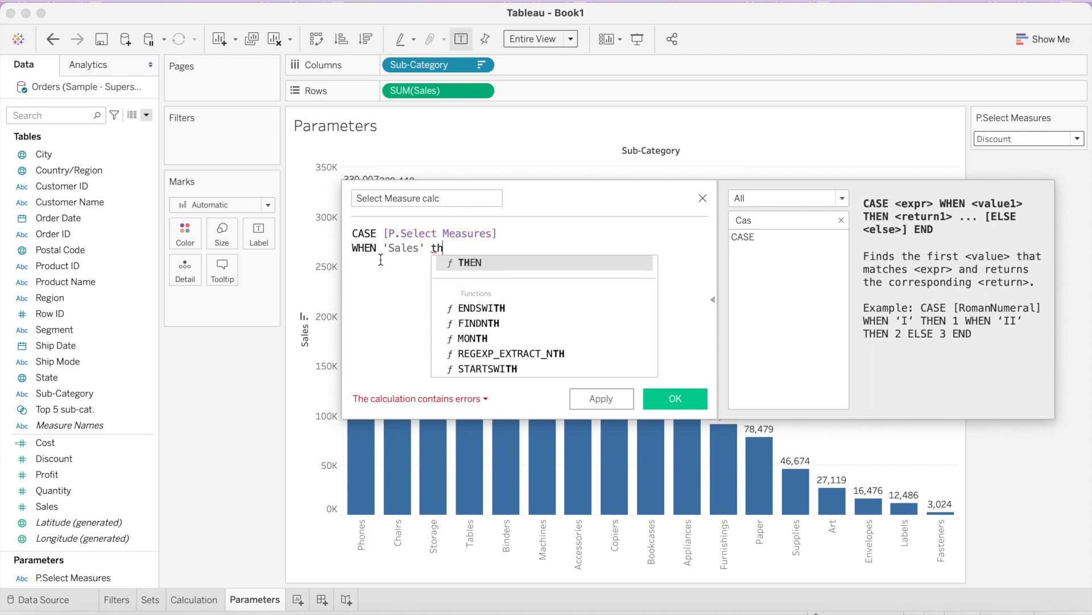
pyautogui.press('Return')
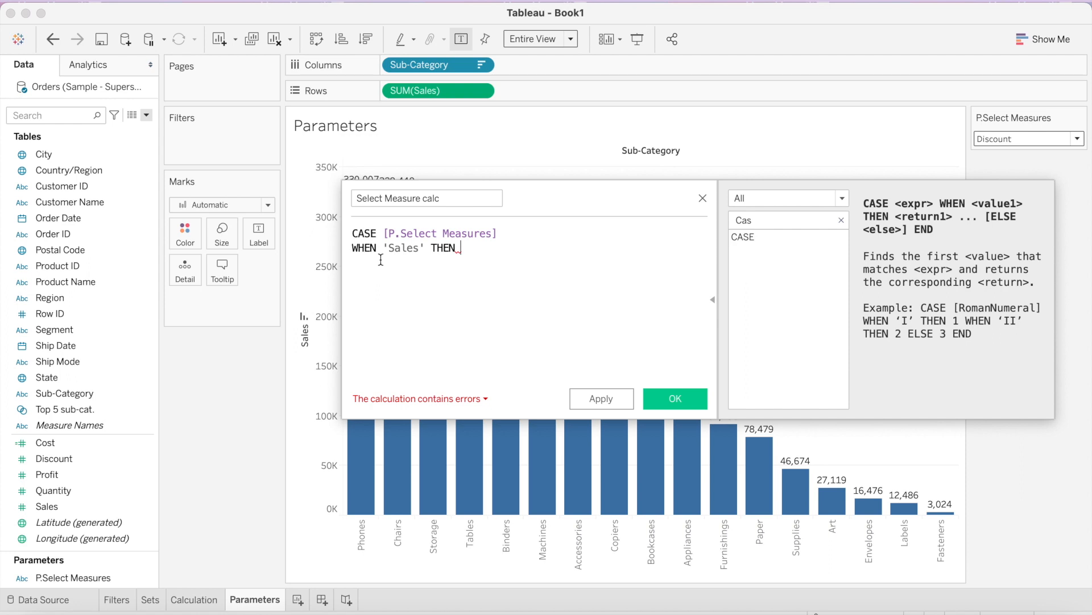
pyautogui.write('su')
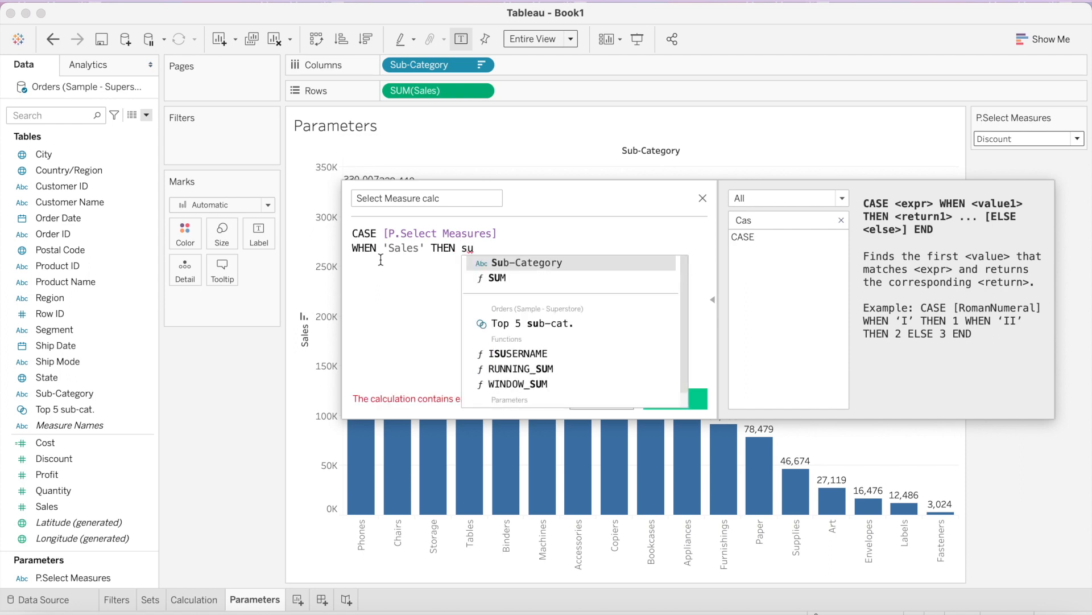
pyautogui.press('Down')
pyautogui.press('Return')
pyautogui.write('sa')
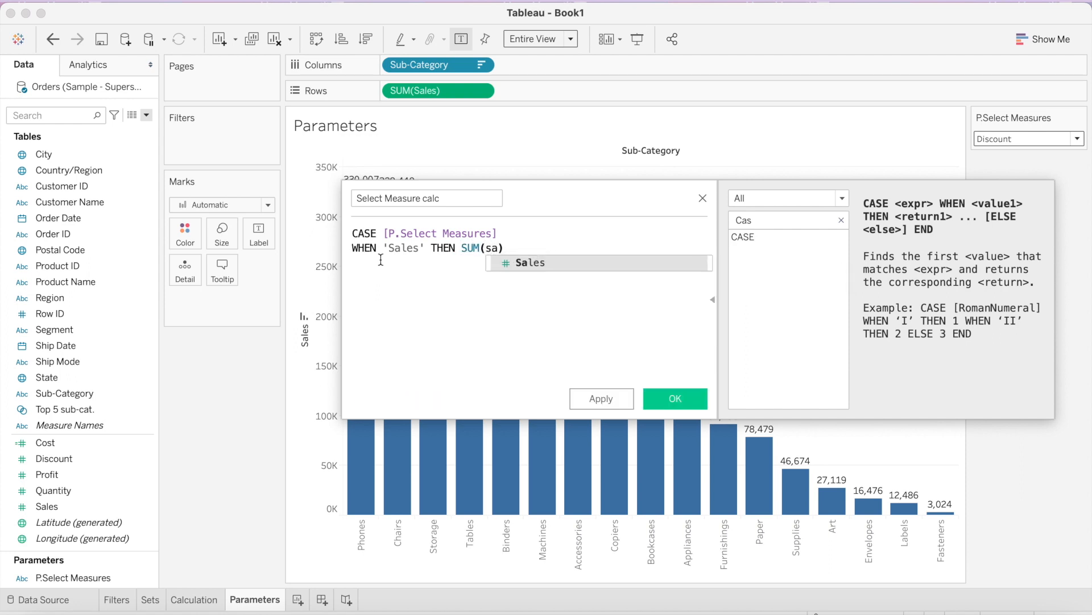
pyautogui.press('Return')
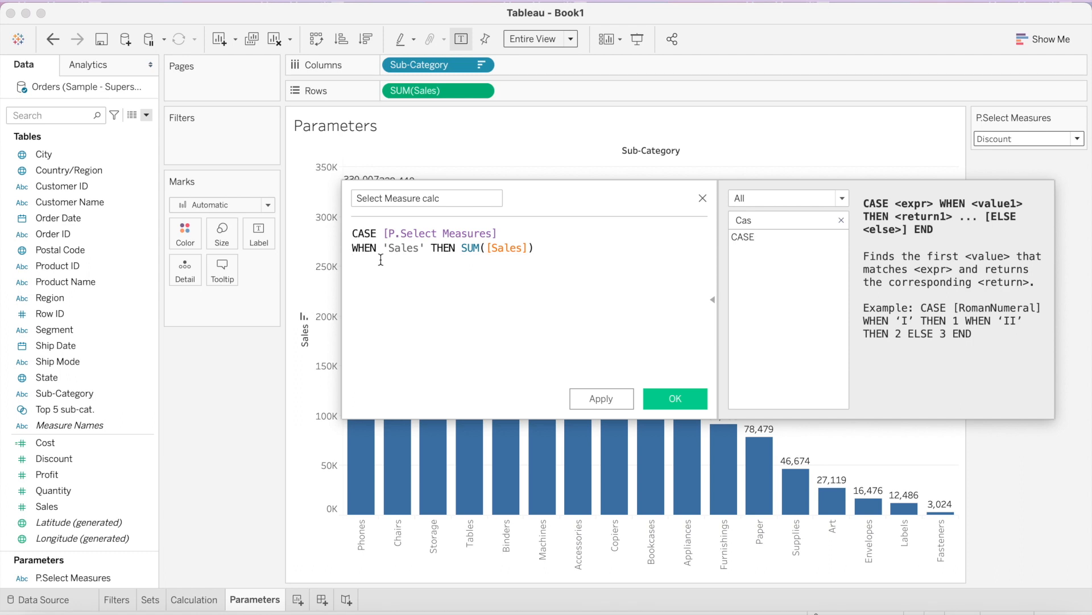
# Step: Add a second condition line, WHEN 'Profit' THEN SUM([Profit]), to the CASE formula
pyautogui.write('Whe')
pyautogui.press('Return')
pyautogui.write("'Profit' Th")
pyautogui.press('Return')
pyautogui.write('su')
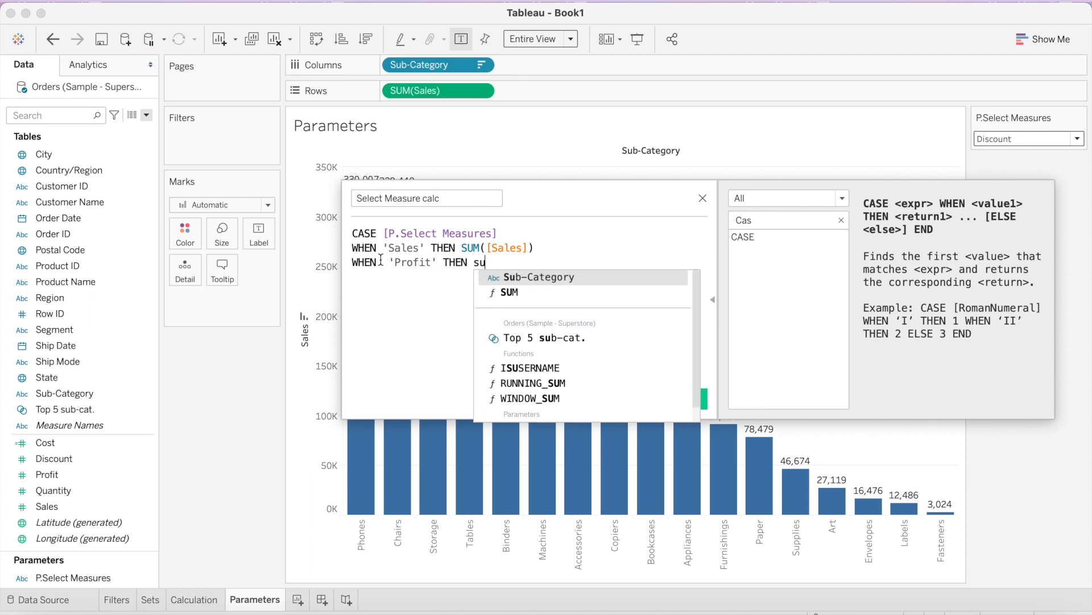
pyautogui.press('Down')
pyautogui.press('Return')
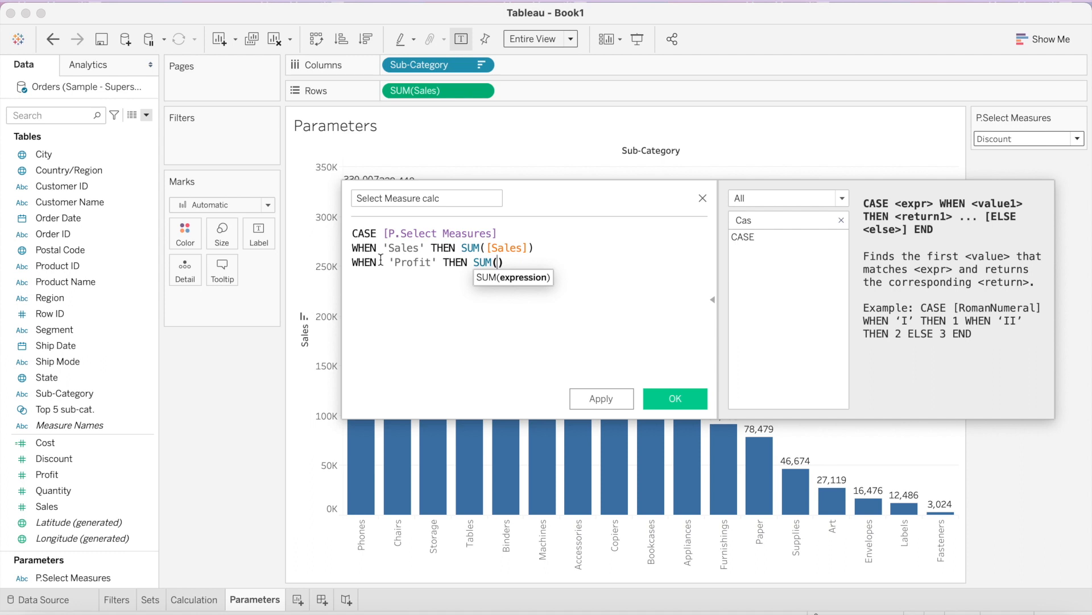
pyautogui.write('Pro')
pyautogui.press('Down')
pyautogui.press('Down')
pyautogui.press('Return')
# Step: Add a third condition line, WHEN 'Discount' THEN SUM([Discount]), to the CASE formula
pyautogui.press('Return')
pyautogui.write('WHEN ')
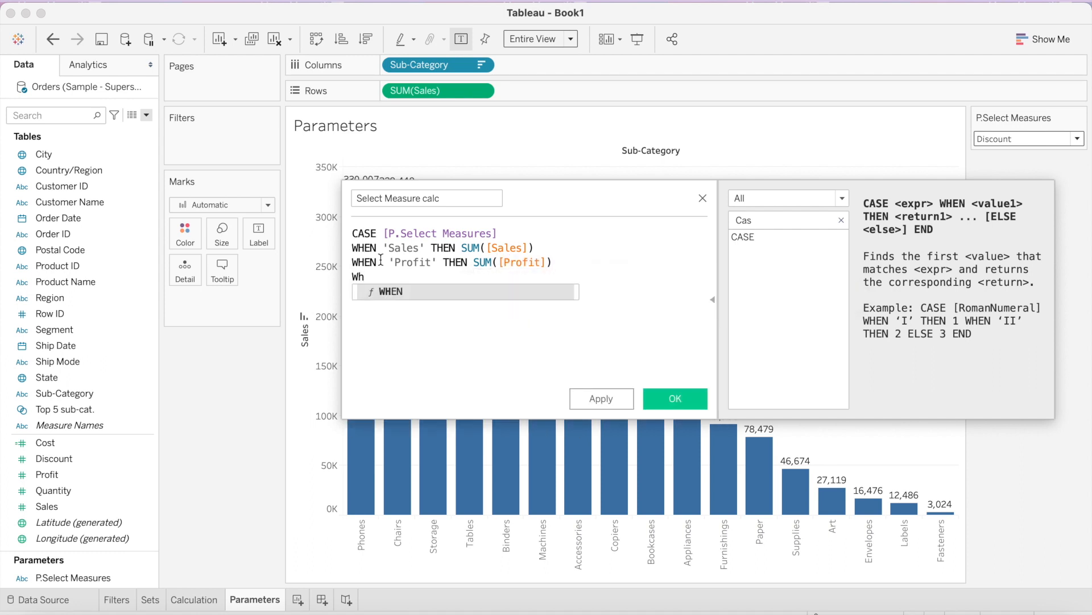
pyautogui.write("'Di")
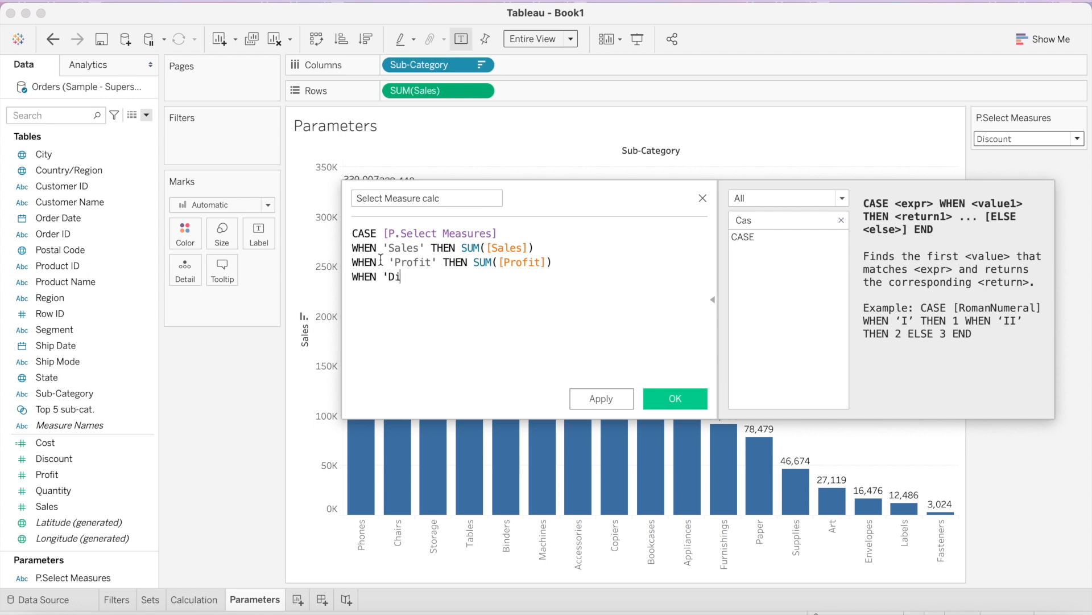
pyautogui.write("scount' th")
pyautogui.press('Return')
pyautogui.write('su')
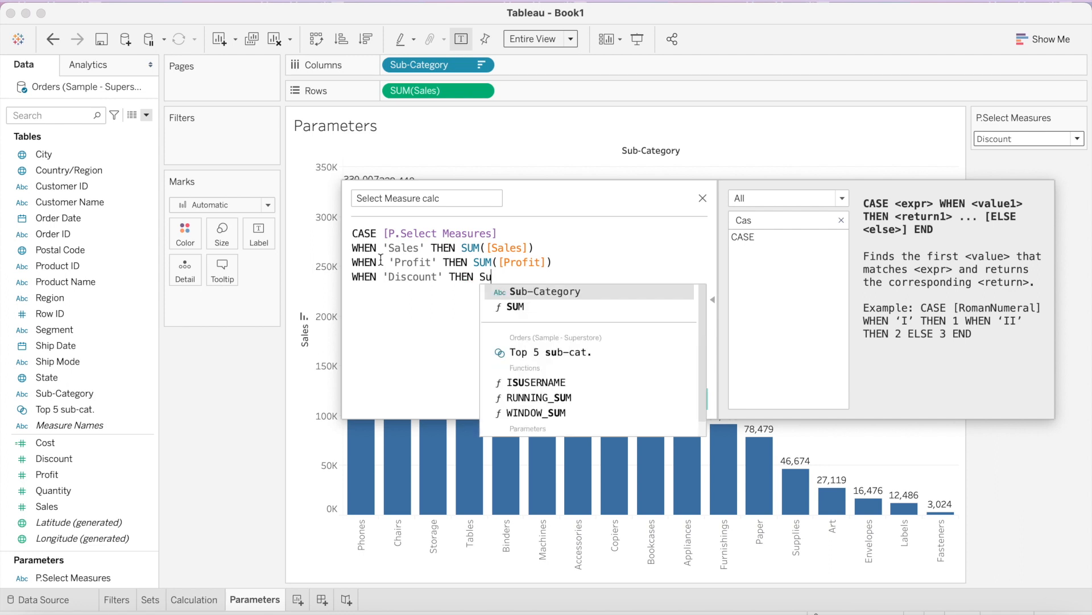
pyautogui.press('Return')
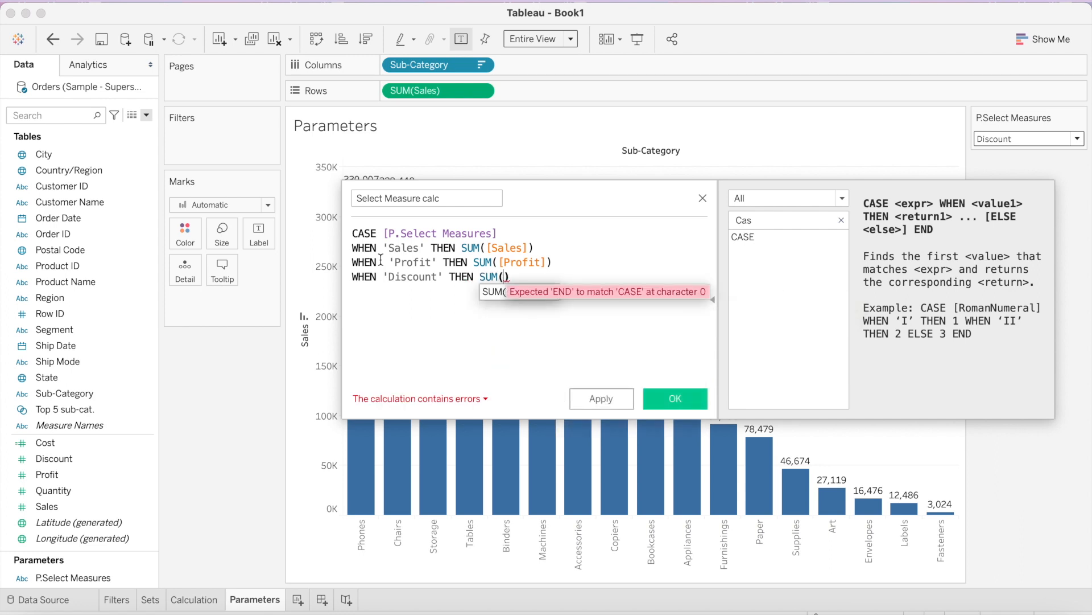
pyautogui.write('Dis')
pyautogui.press('Return')
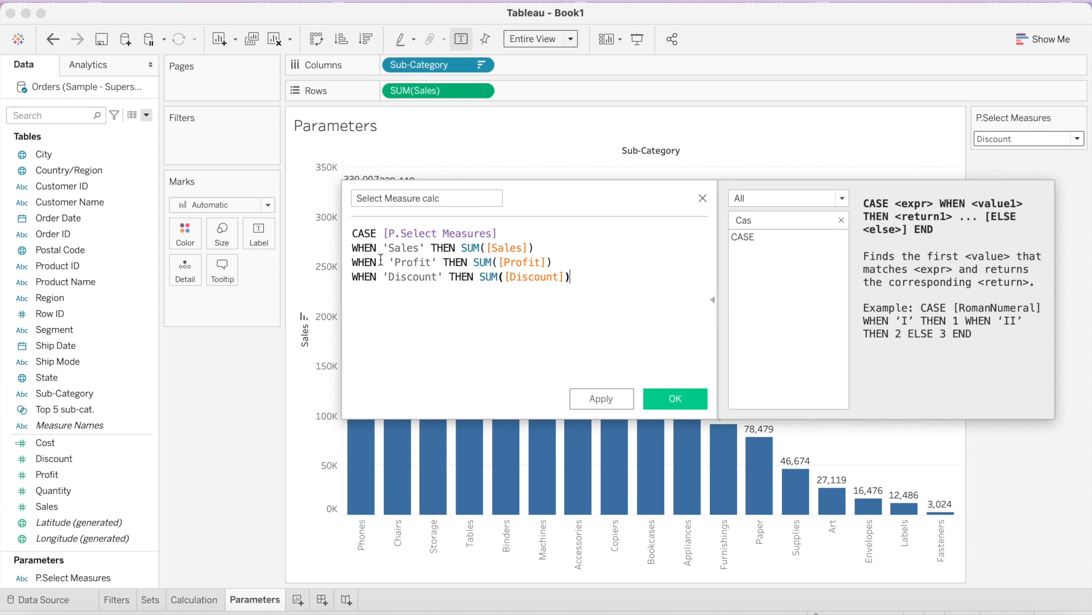
# Step: Close the CASE formula with END and save the Select Measure calc field
pyautogui.write('EN')
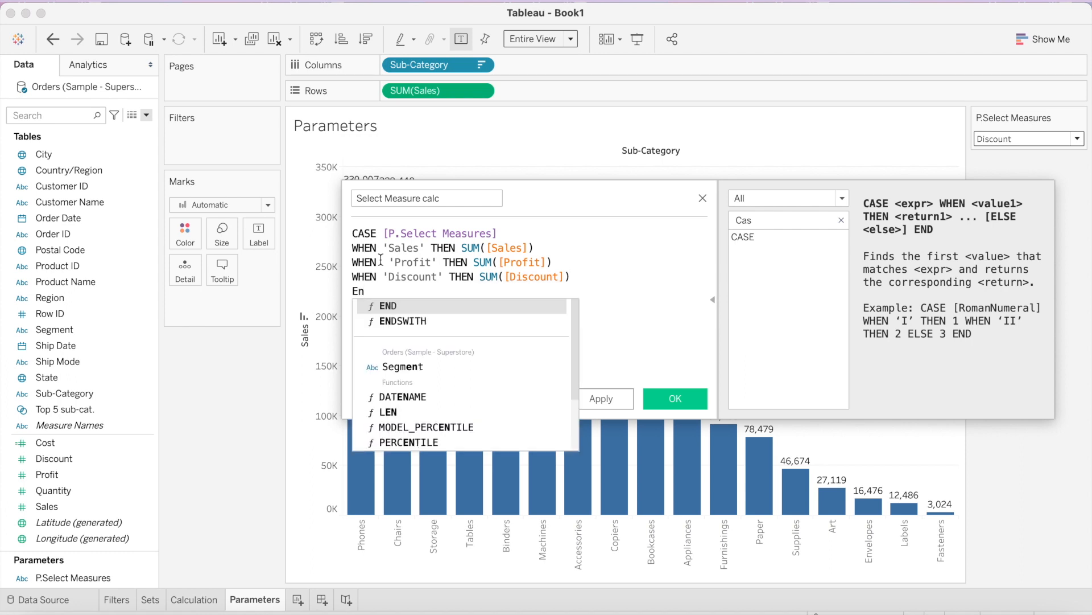
pyautogui.press('Return')
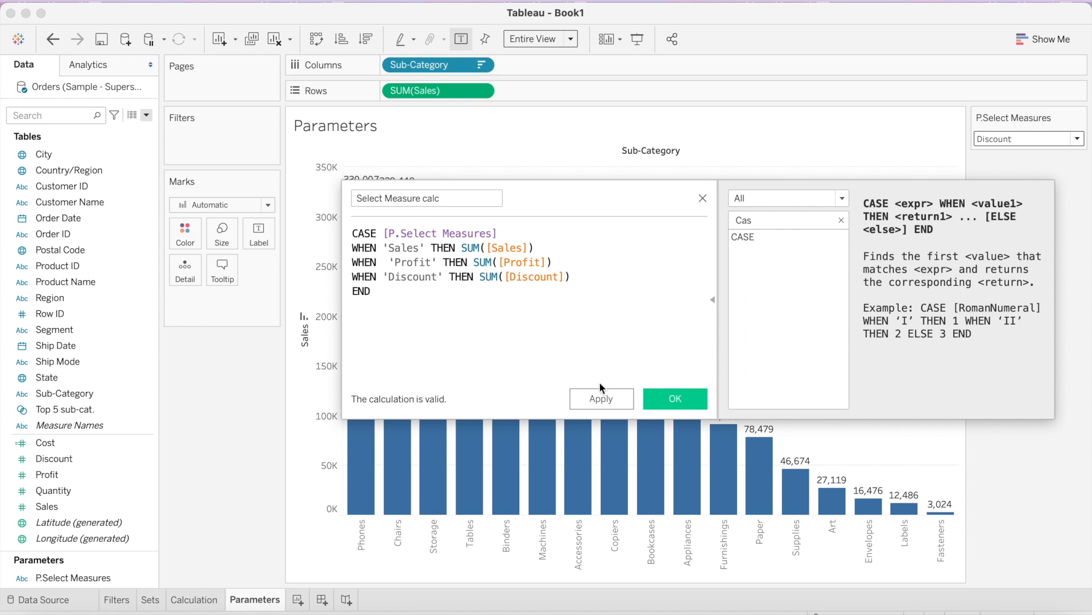
pyautogui.click(602, 398)
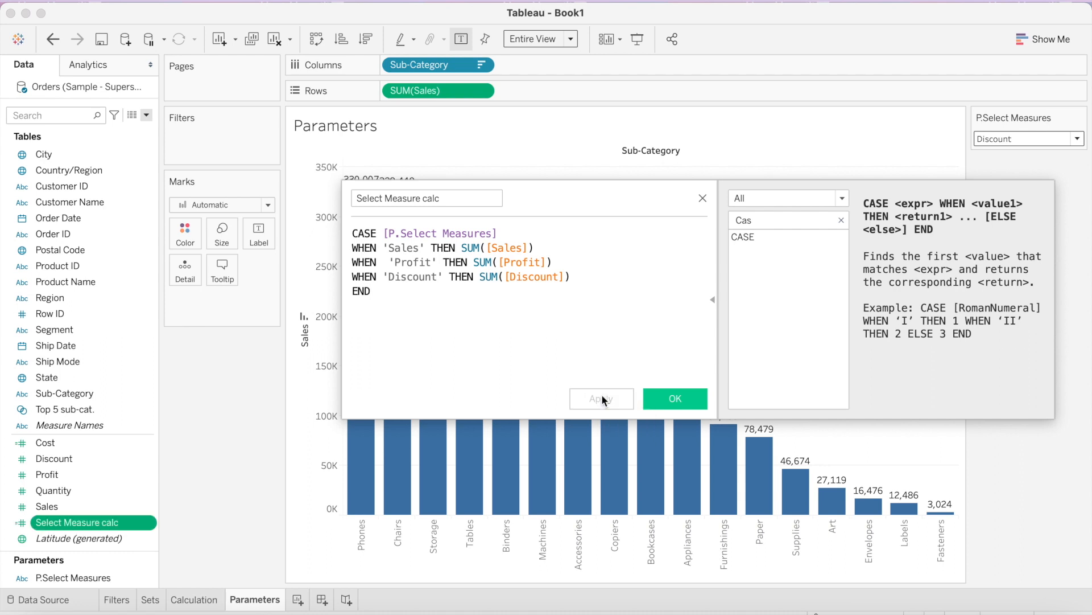
pyautogui.click(680, 392)
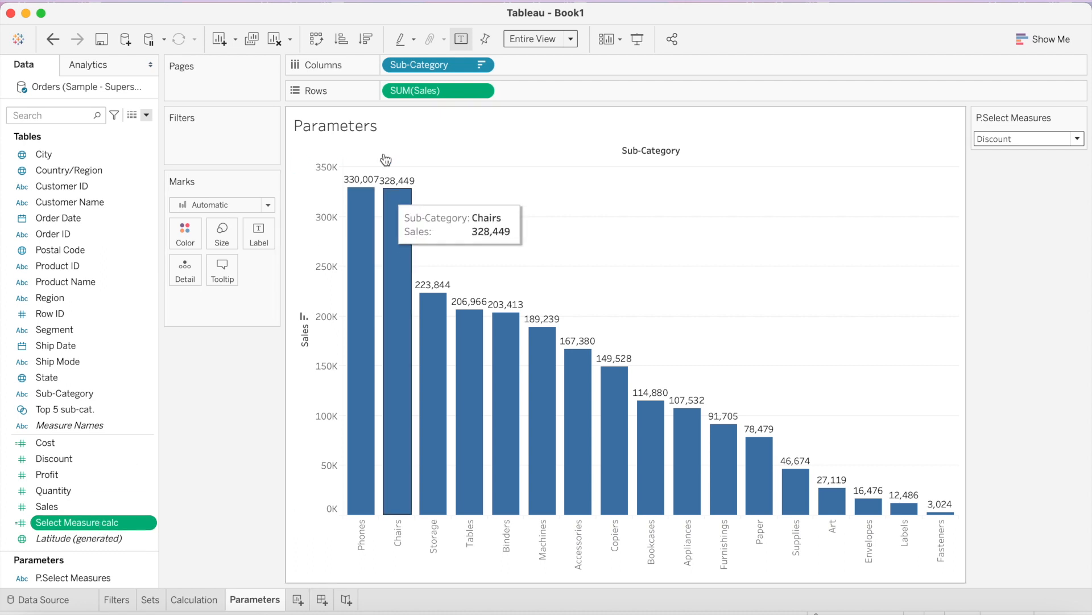
# Step: Replace SUM(Sales) on Rows with the Select Measure calc field
pyautogui.keyDown('super'); pyautogui.click(101, 512); pyautogui.keyUp('super')
pyautogui.click(102, 517)
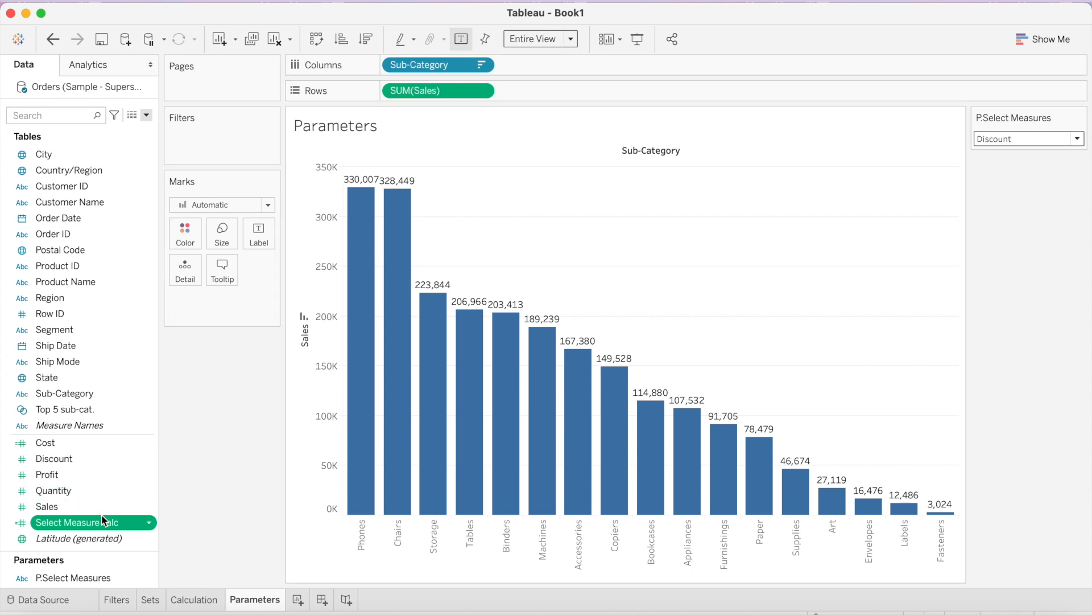
pyautogui.moveTo(98, 524); pyautogui.dragTo(442, 91)
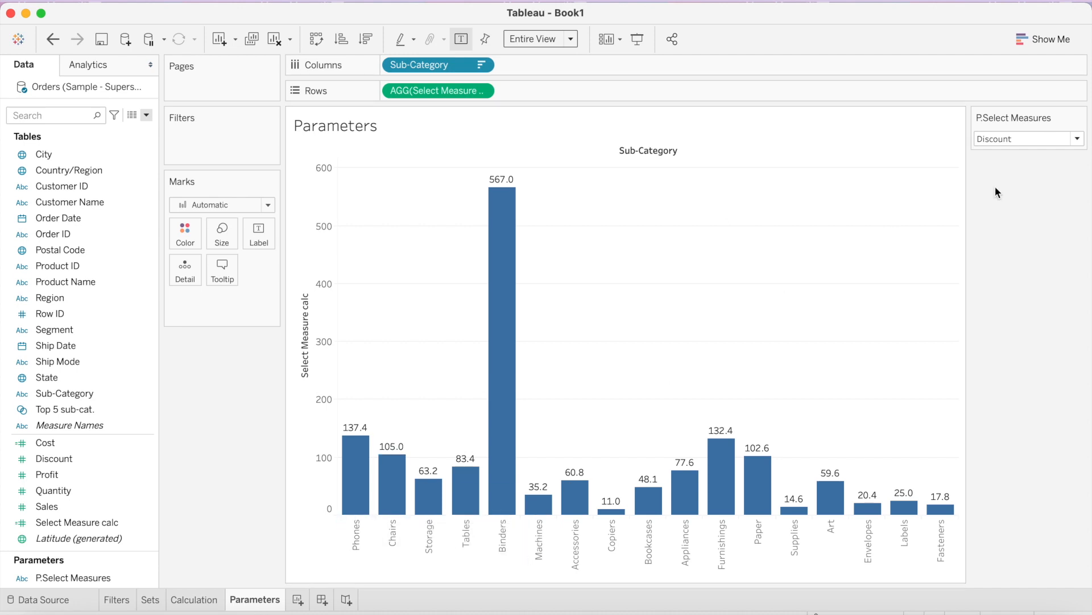
# Step: Switch the P.Select Measures parameter to Sales and then to Profit to test the bar chart
pyautogui.click(1077, 139)
pyautogui.click(1043, 147)
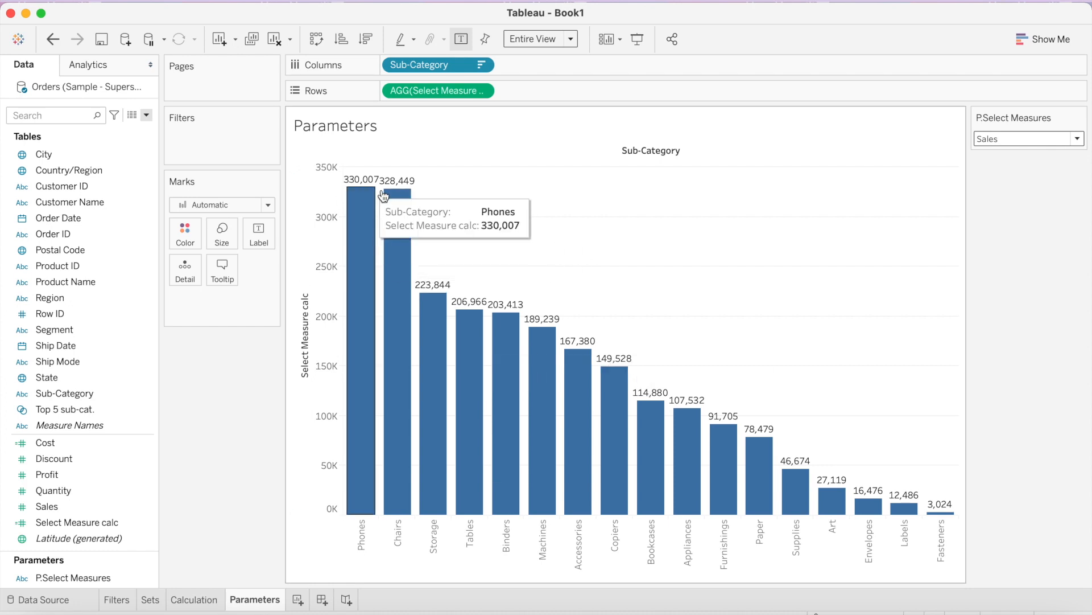
pyautogui.click(1077, 139)
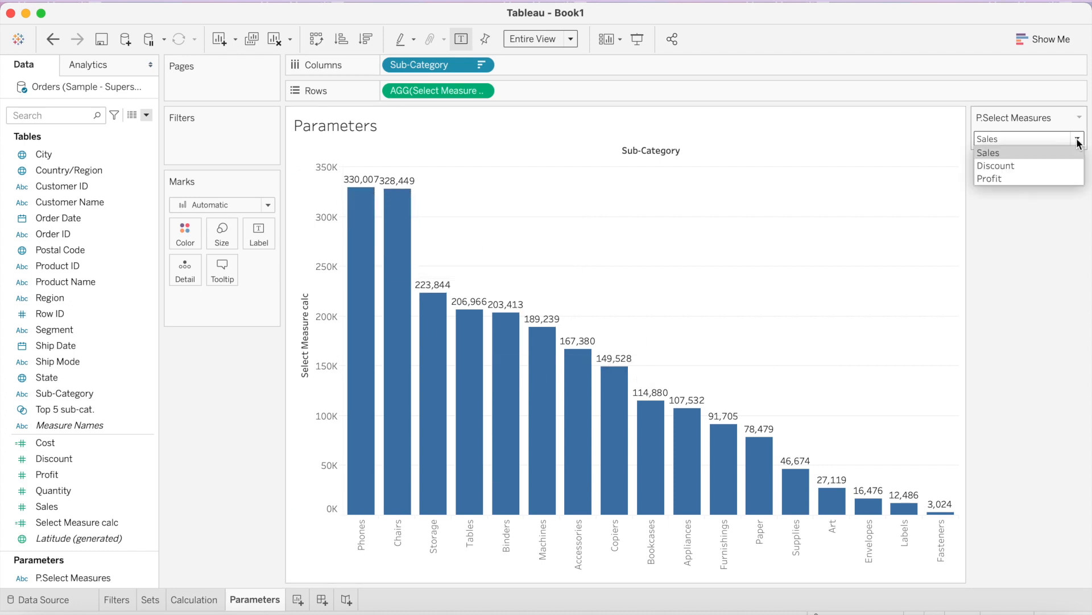
pyautogui.click(1030, 180)
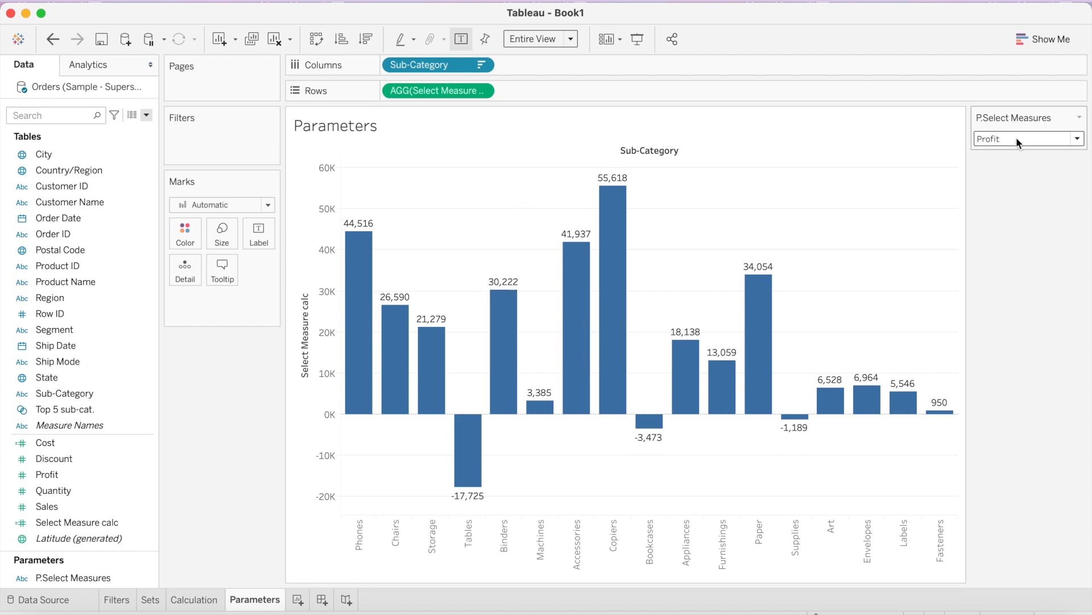
pyautogui.click(1078, 139)
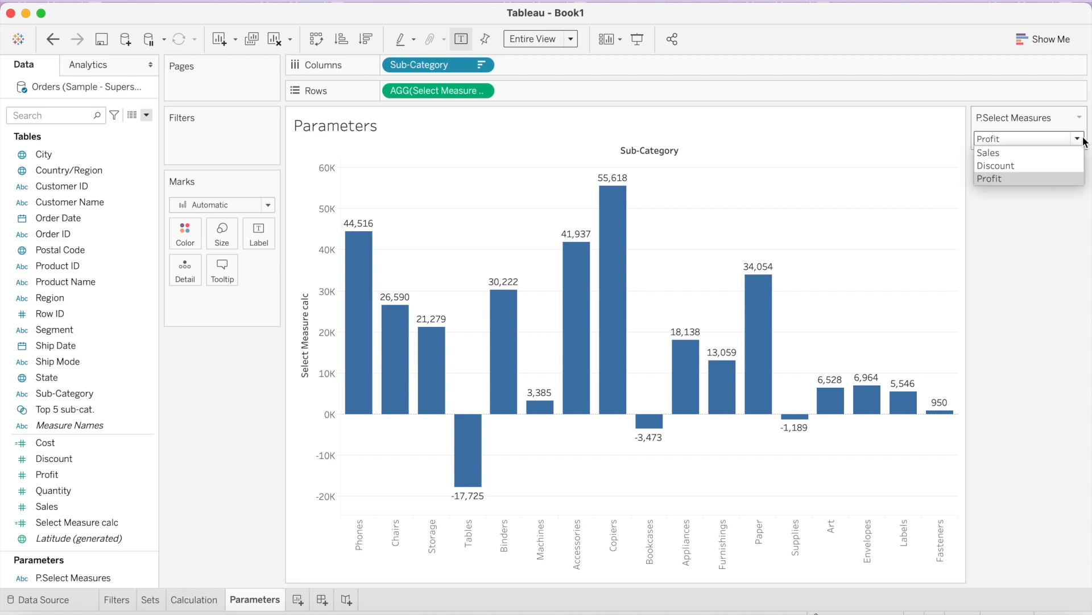
pyautogui.click(1084, 141)
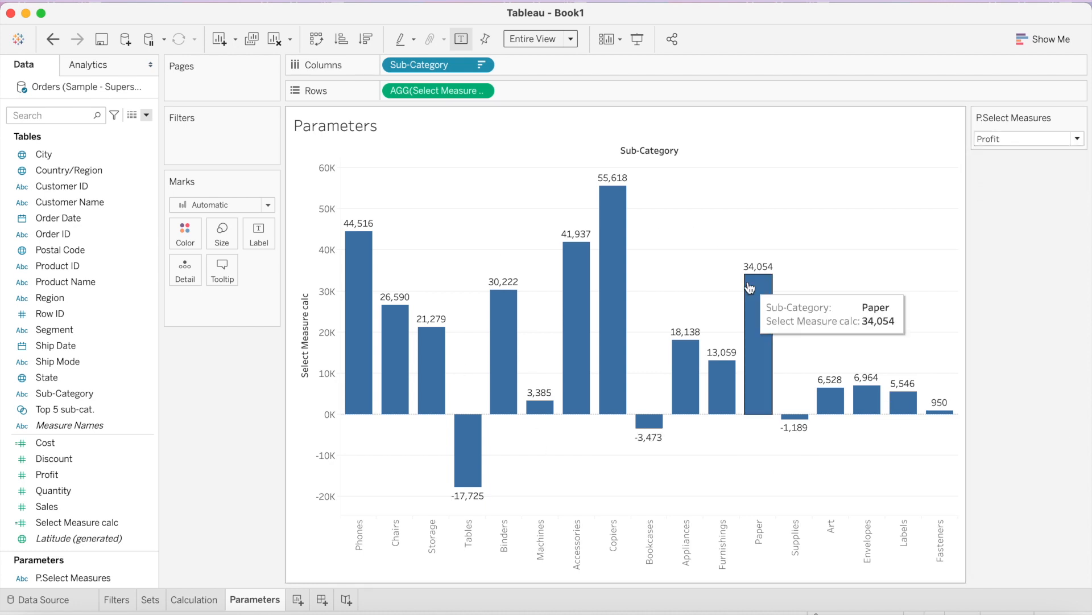
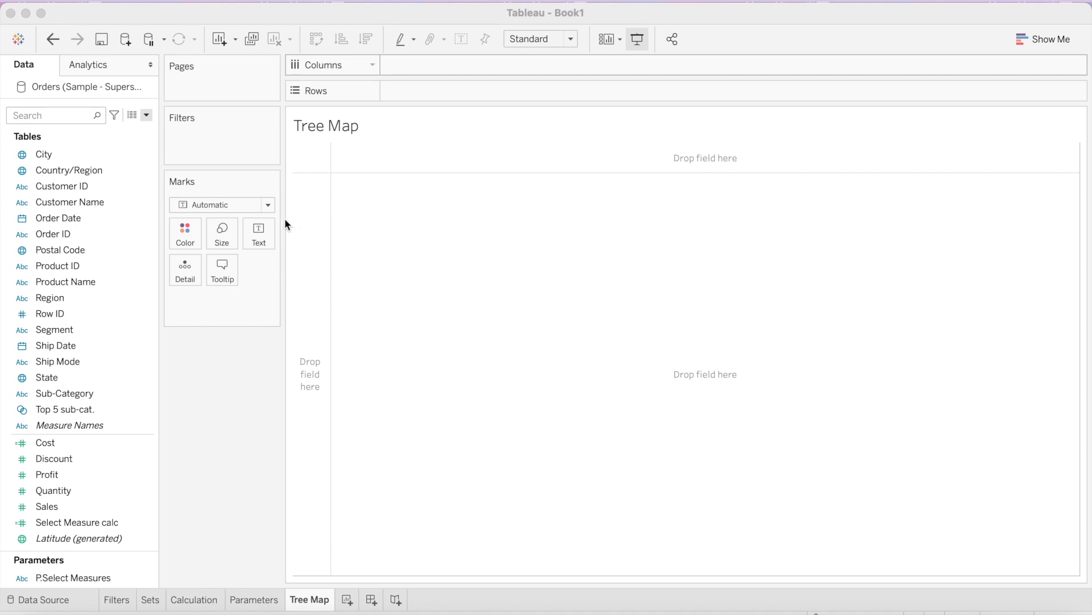
# Step: Set the mark type of the Tree Map sheet to Square and size the marks by Sales
pyautogui.click(271, 204)
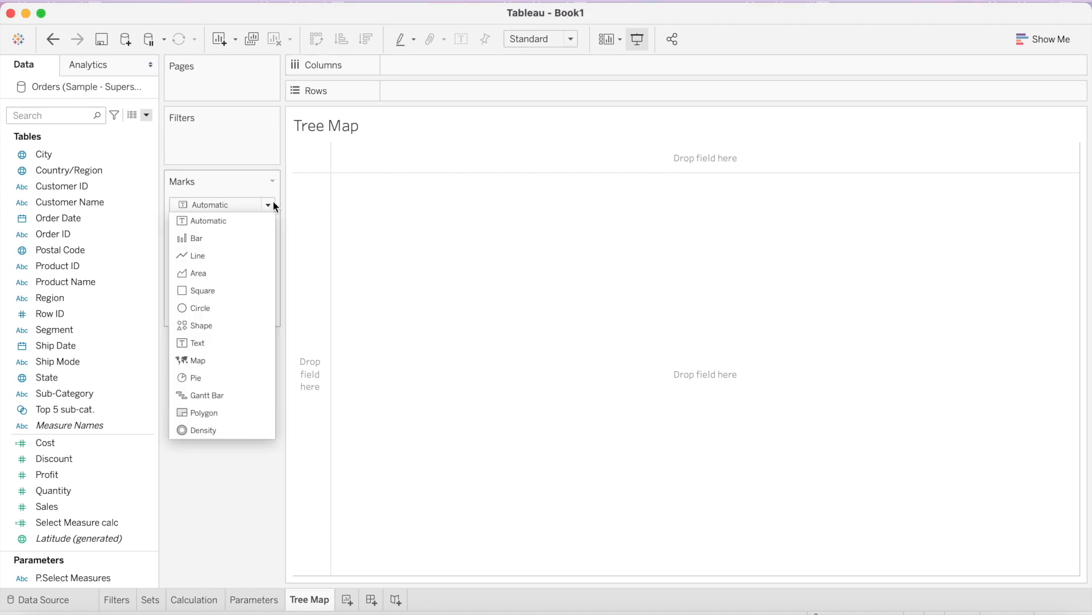
pyautogui.click(227, 290)
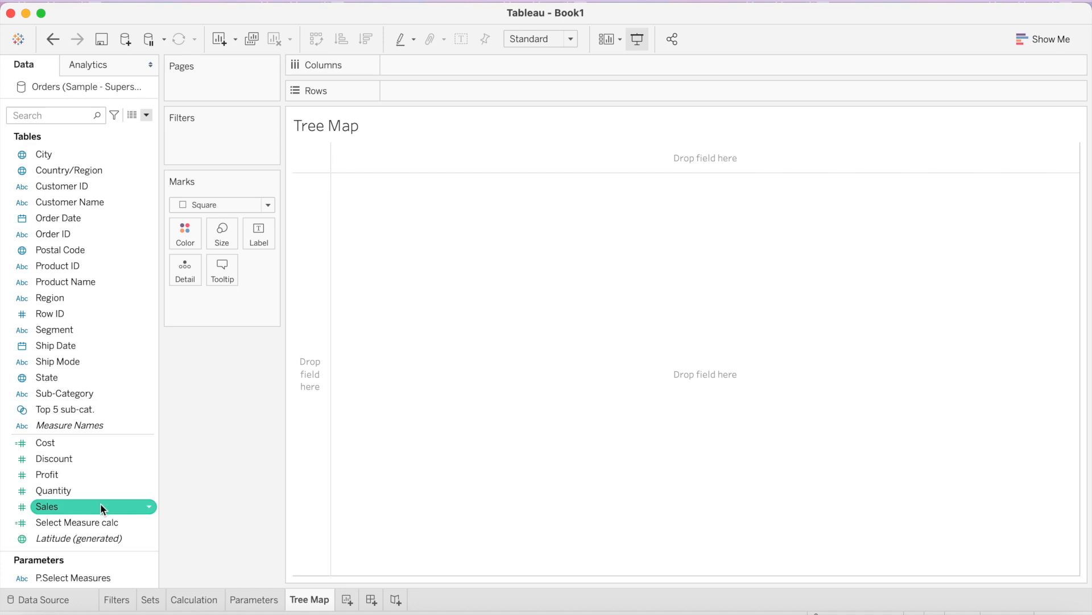
pyautogui.moveTo(100, 503); pyautogui.dragTo(214, 234)
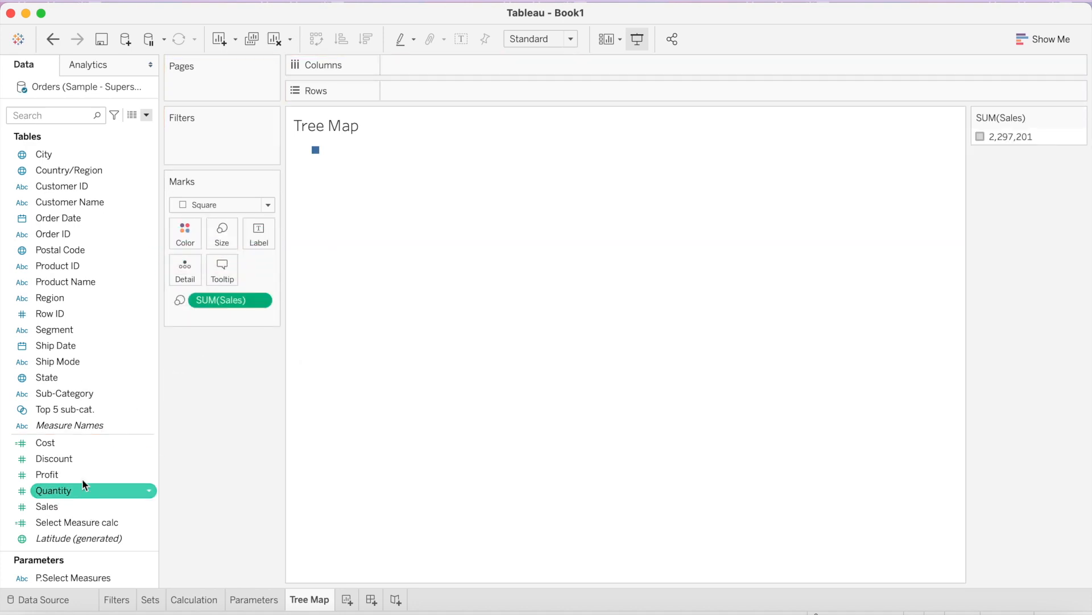
# Step: Color the marks by Profit and split them into tiles with Sub-Category as detail
pyautogui.moveTo(81, 477); pyautogui.dragTo(186, 238)
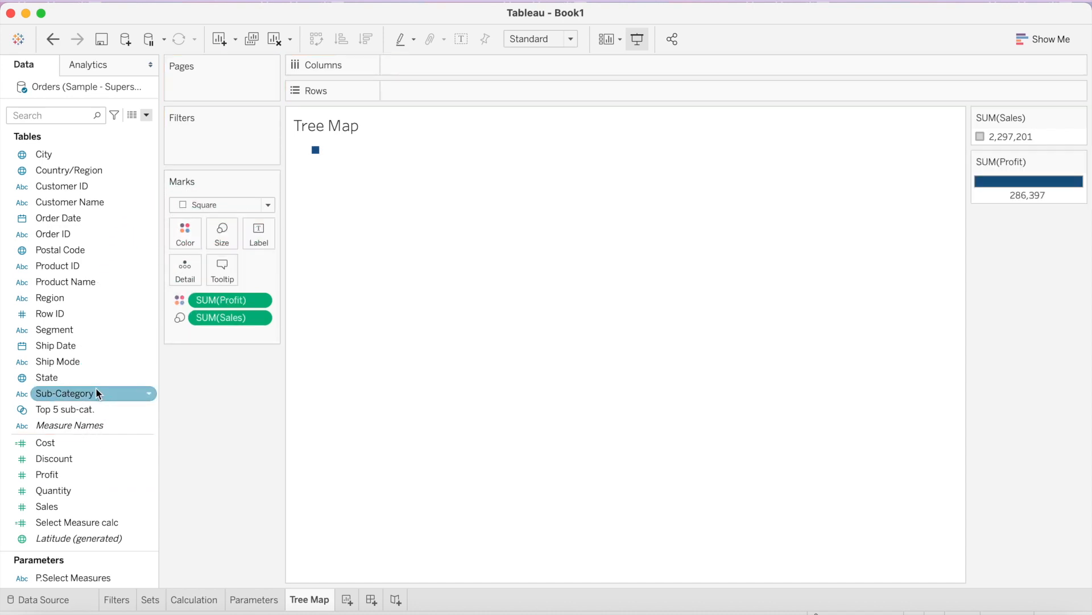
pyautogui.moveTo(96, 392); pyautogui.dragTo(184, 271)
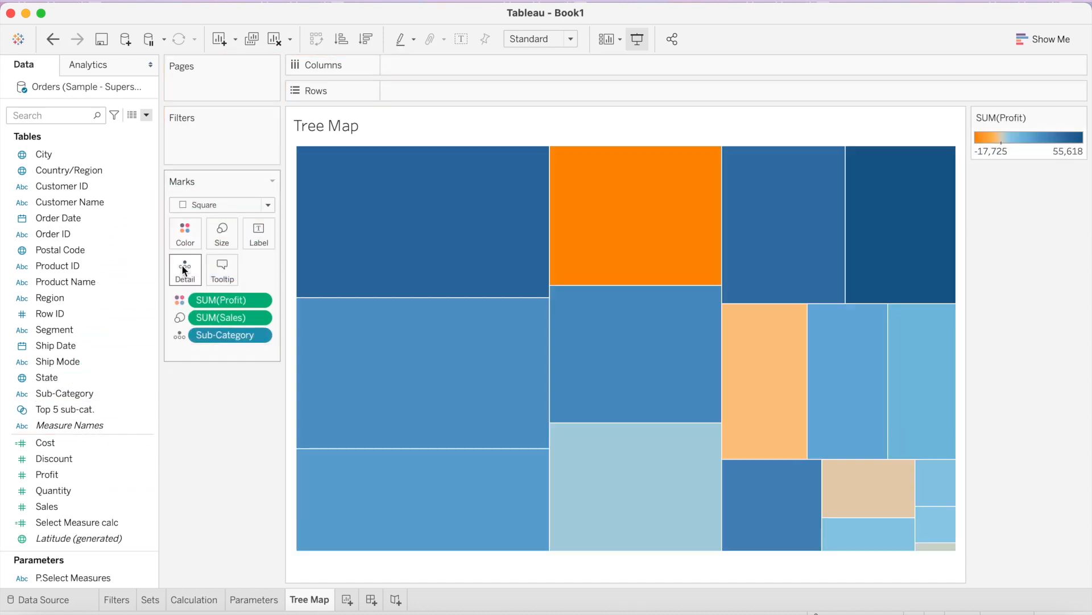
pyautogui.moveTo(617, 253)
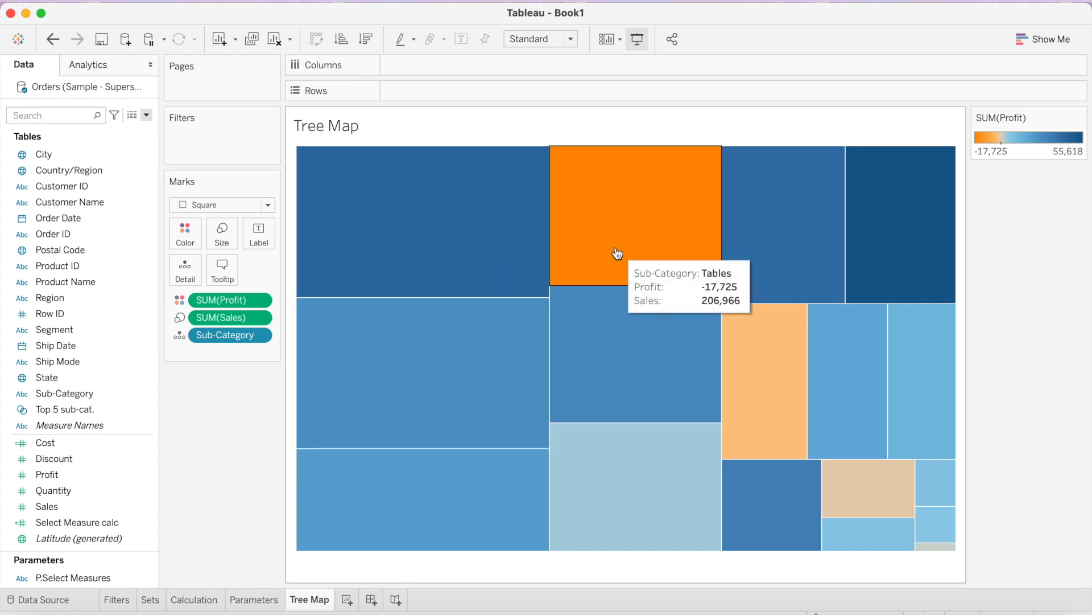
pyautogui.moveTo(442, 357)
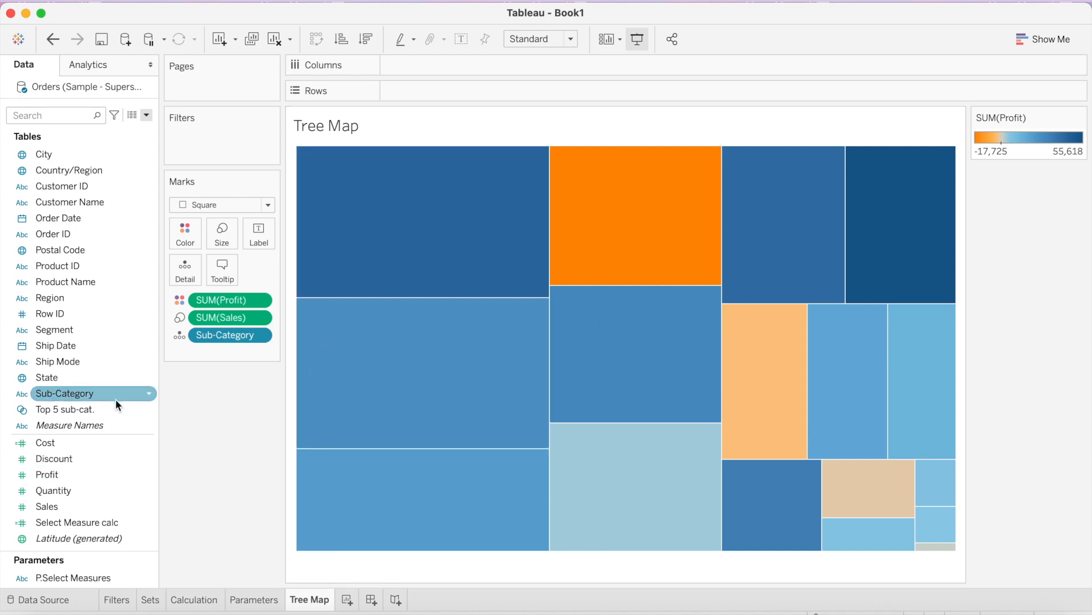
# Step: Label the tree map tiles with Sub-Category and inspect the tooltips of individual tiles
pyautogui.moveTo(113, 395); pyautogui.dragTo(261, 236)
pyautogui.moveTo(431, 265)
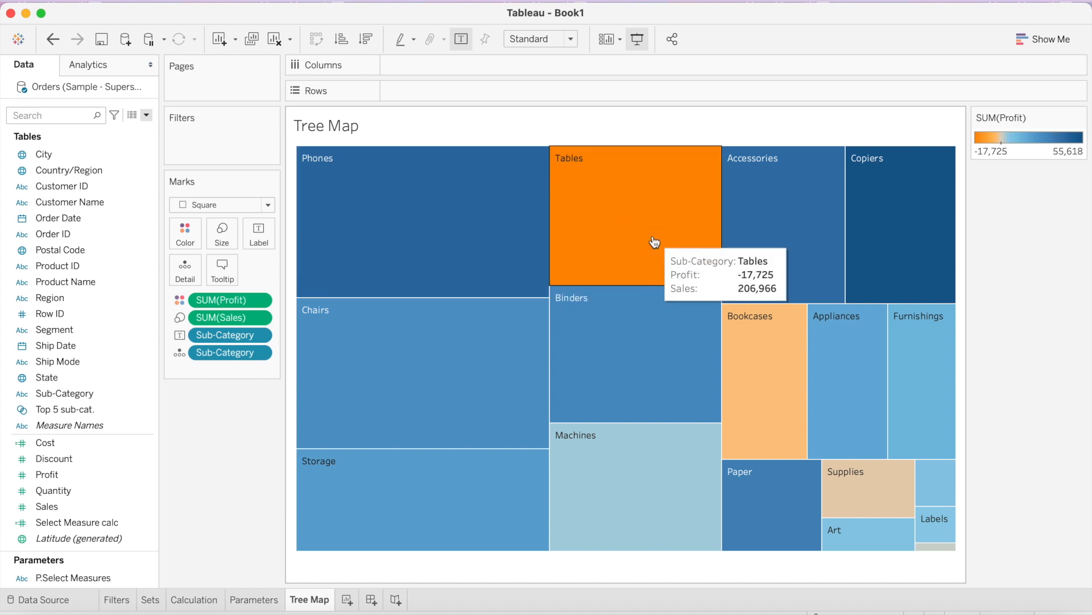
pyautogui.moveTo(798, 237)
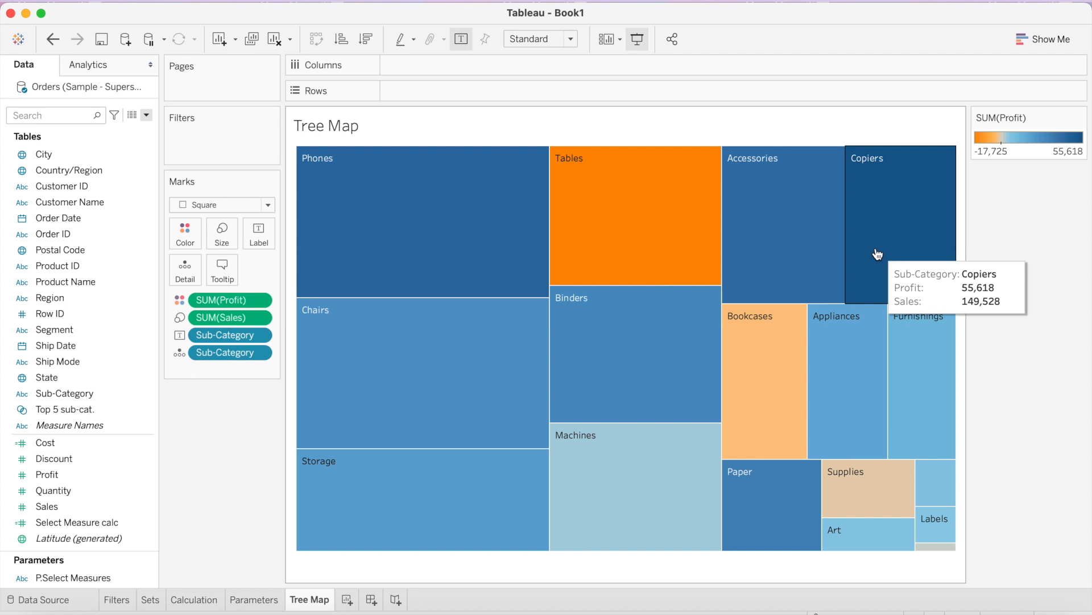
# Step: Compare sales and profit of the Phones, Tables, Accessories and Copiers tiles using their tooltips
pyautogui.moveTo(527, 196)
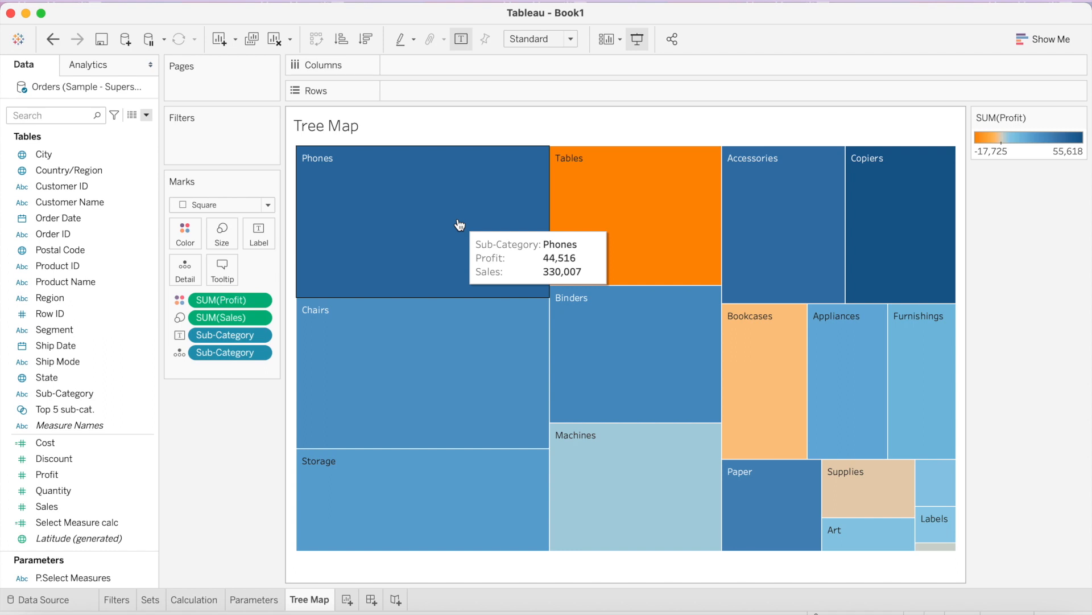
pyautogui.moveTo(628, 233)
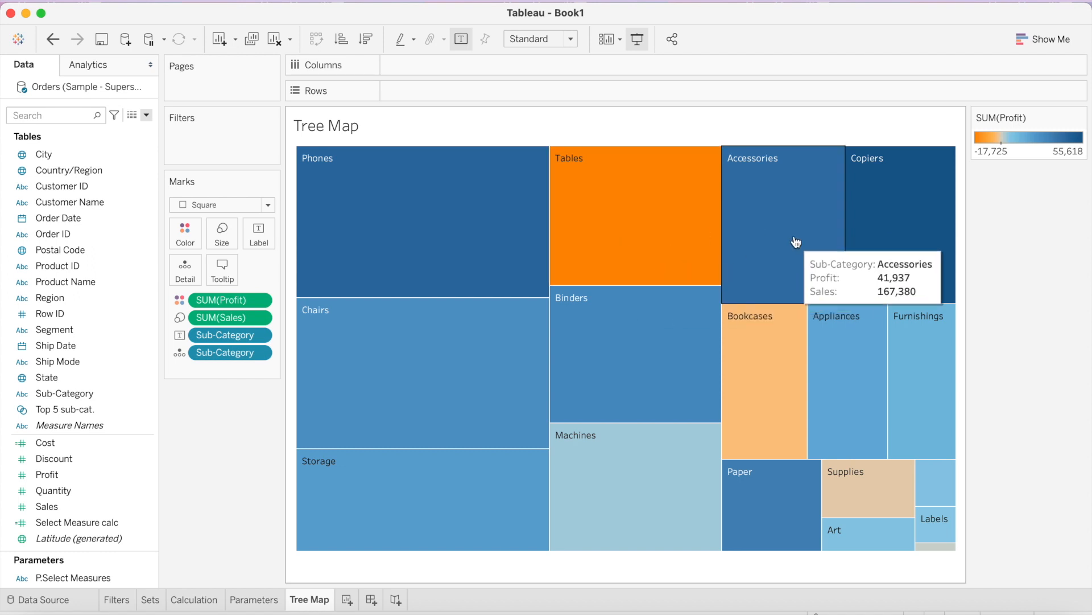
pyautogui.moveTo(884, 236)
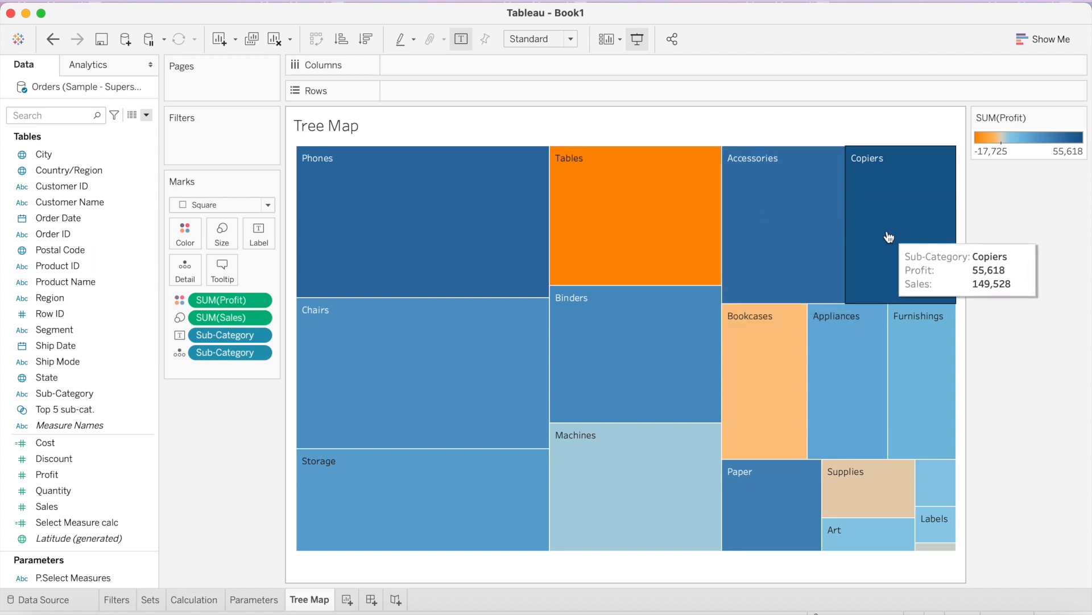
pyautogui.moveTo(466, 292)
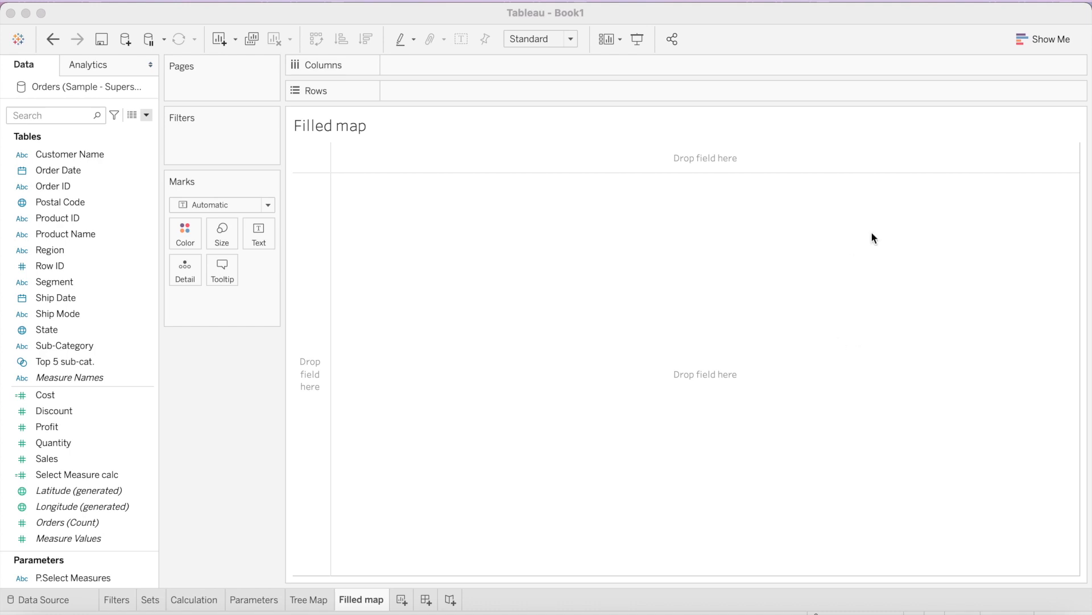
# Step: Build a filled map of Profit by State with Show Me and clear the sheet again
pyautogui.click(1044, 40)
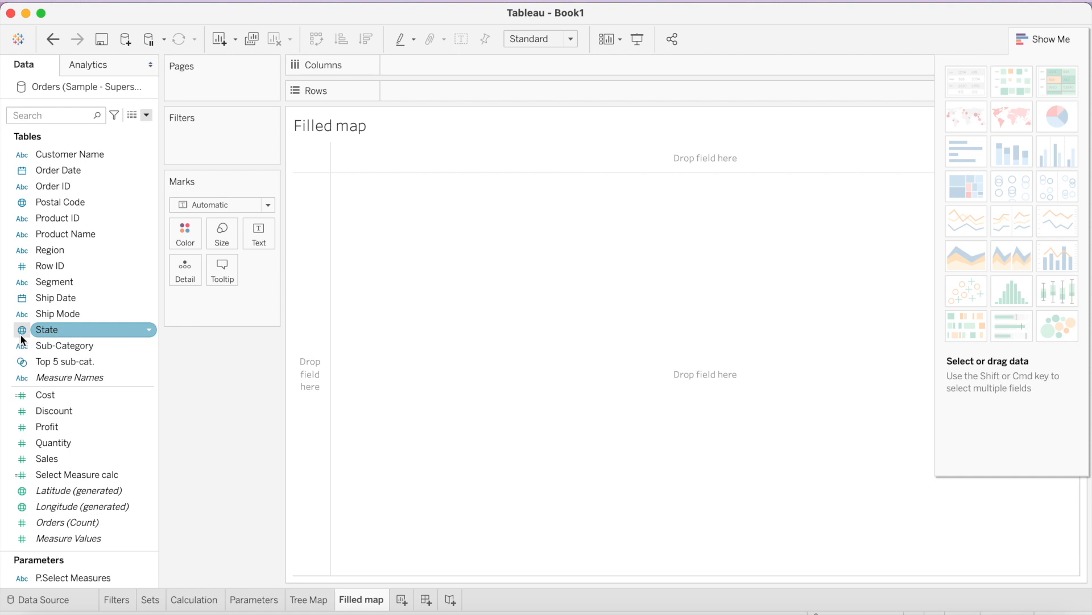
pyautogui.click(59, 329)
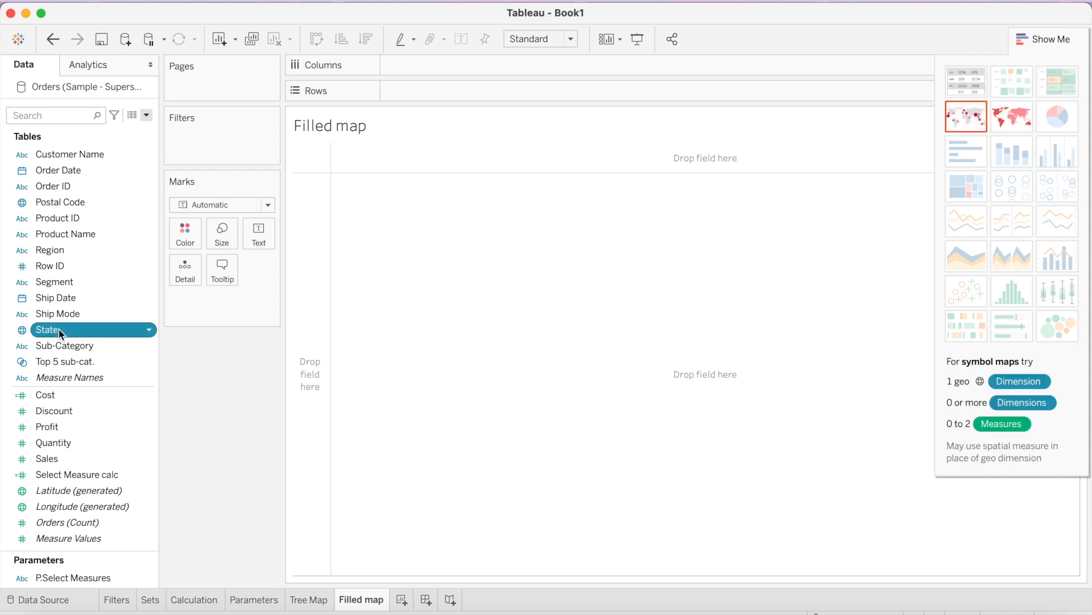
pyautogui.keyDown('super'); pyautogui.click(83, 427); pyautogui.keyUp('super')
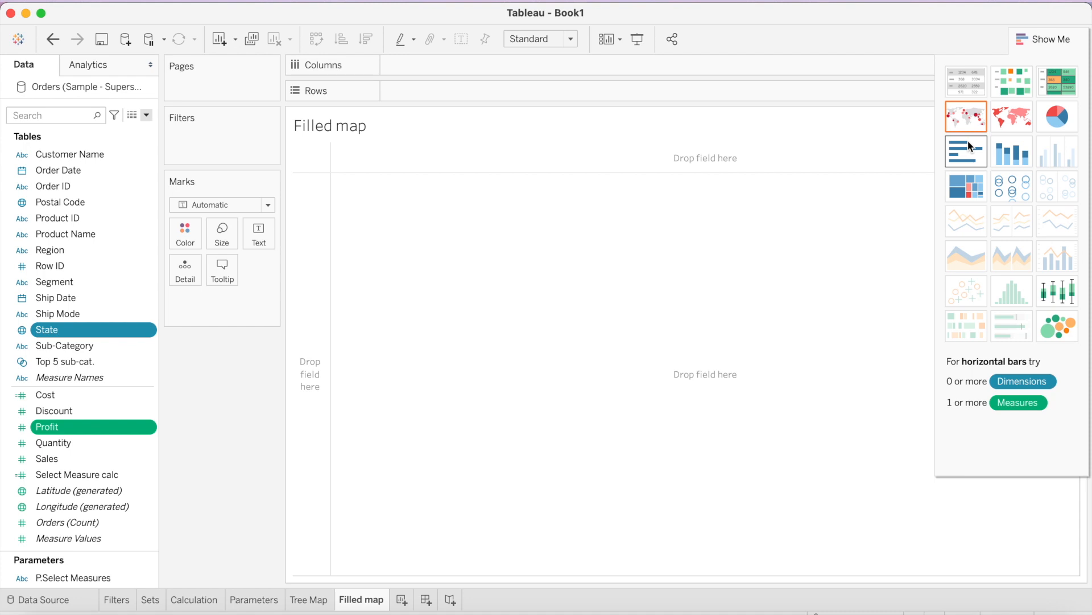
pyautogui.click(1015, 118)
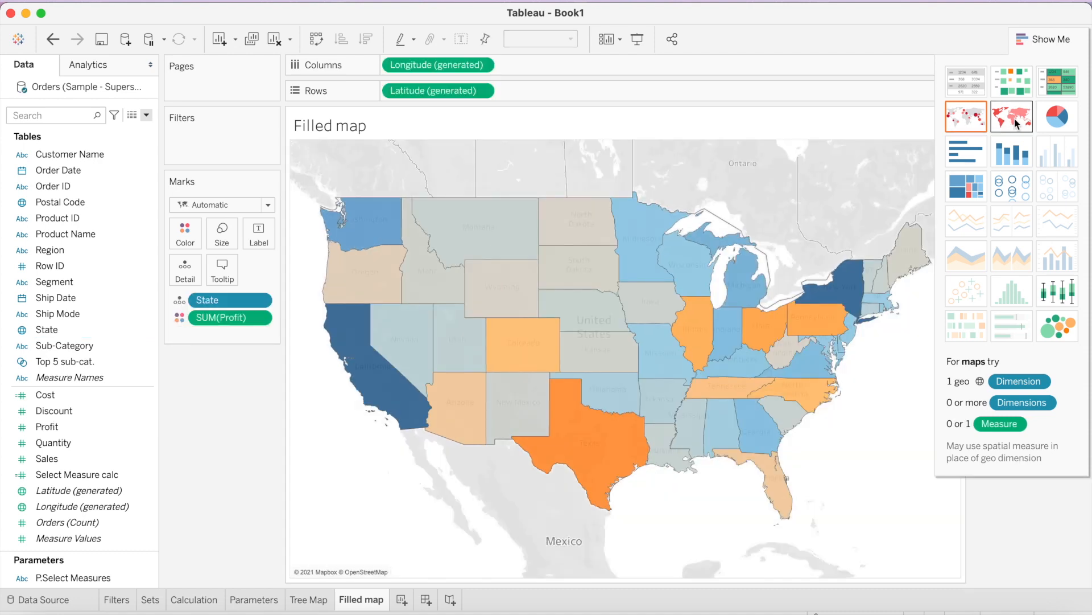
pyautogui.click(1046, 40)
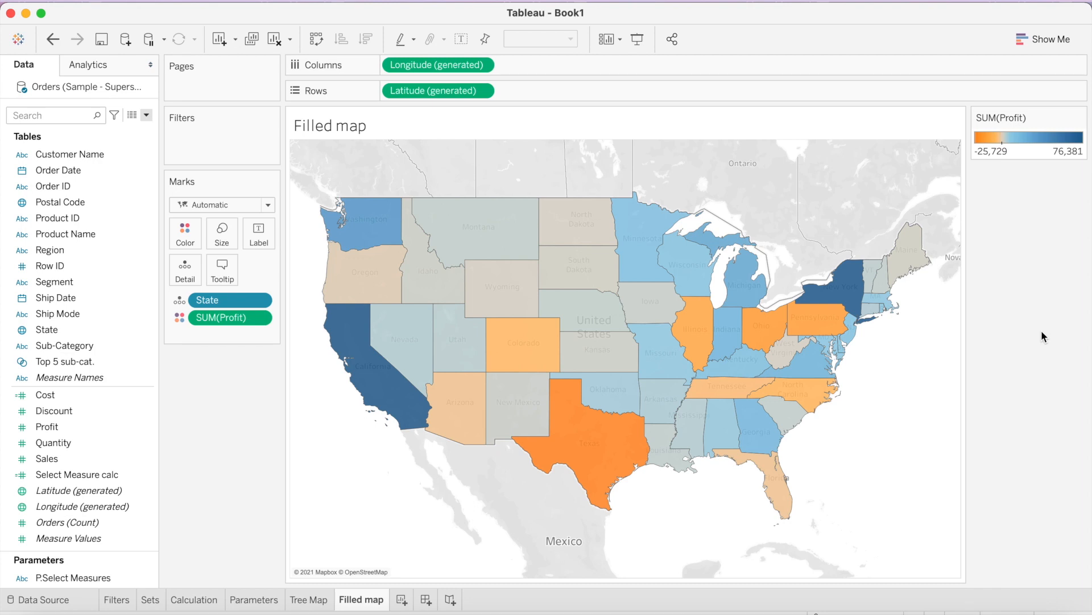
pyautogui.click(275, 39)
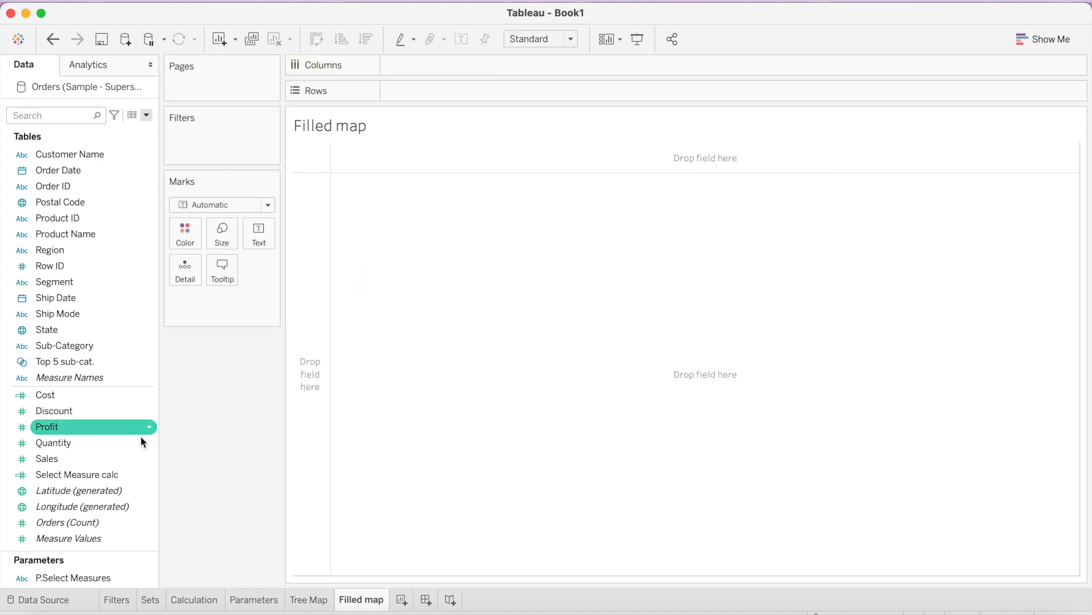
# Step: Plot Latitude (generated) on rows against Longitude (generated) on columns and add State as detail
pyautogui.click(97, 499)
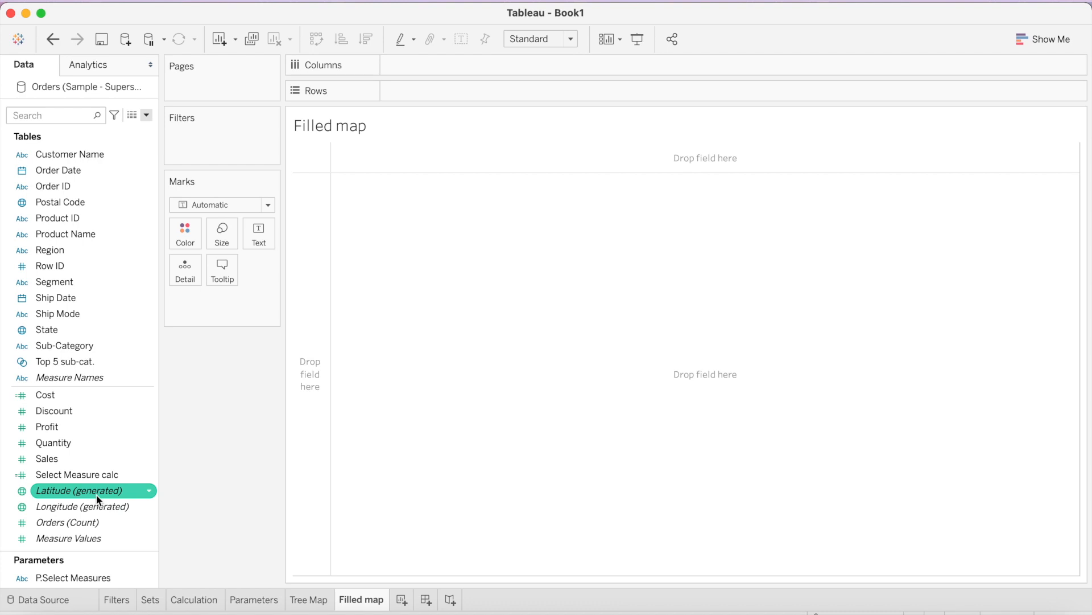
pyautogui.doubleClick(97, 499)
pyautogui.click(89, 510)
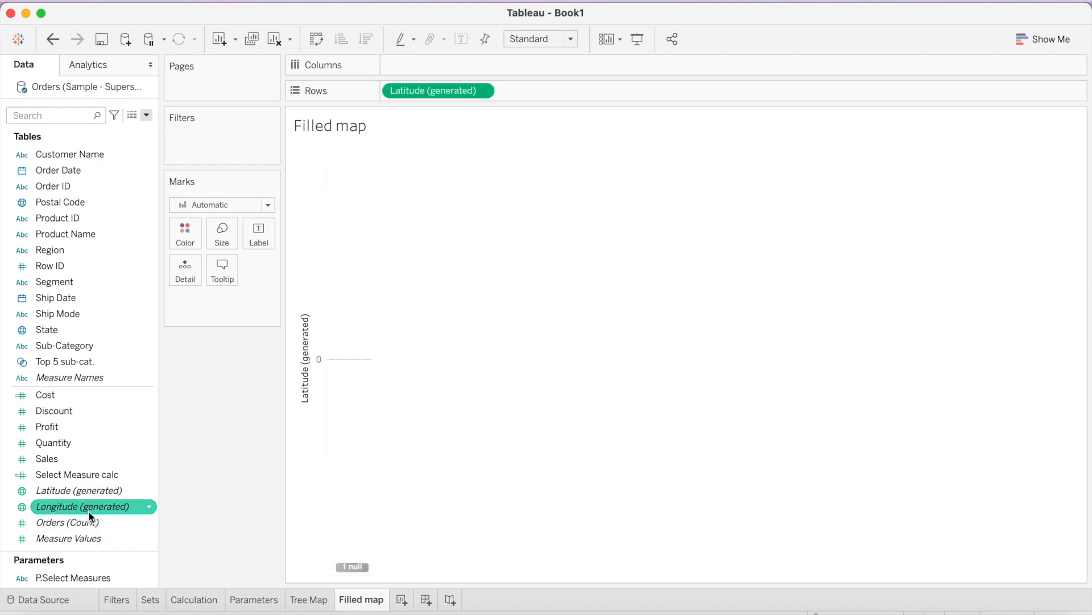
pyautogui.doubleClick(88, 512)
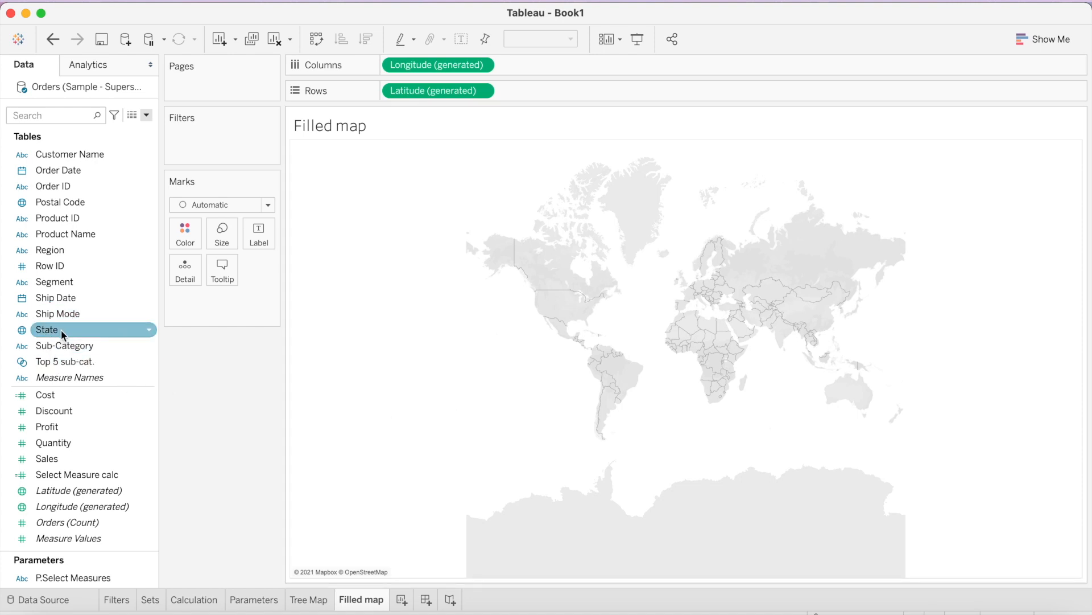
pyautogui.moveTo(65, 329); pyautogui.dragTo(189, 266)
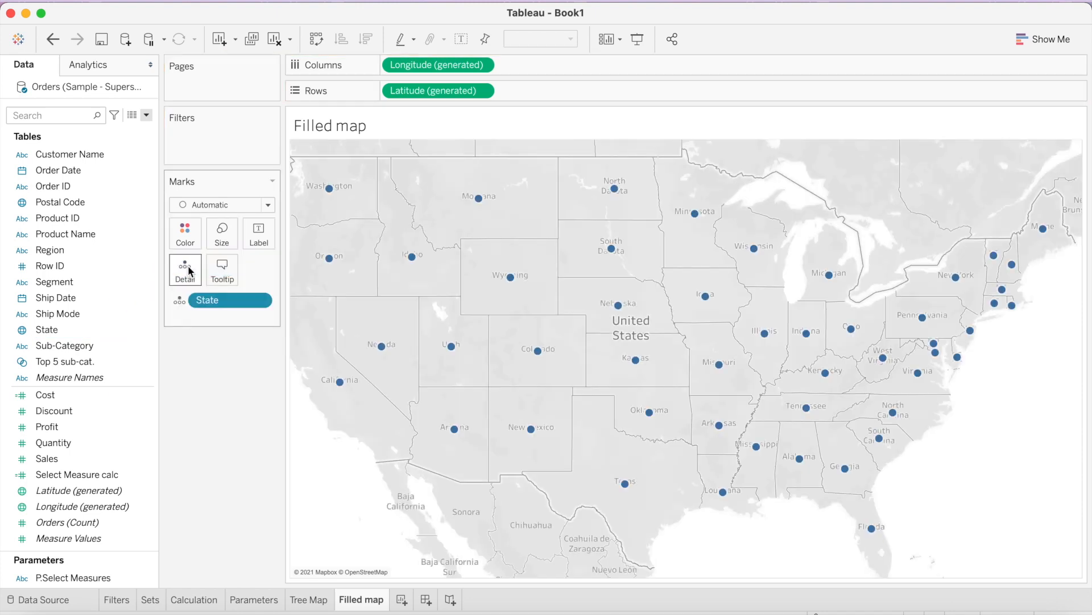
# Step: Set the mark type of the Filled map sheet to Map and color the states by Profit
pyautogui.click(268, 205)
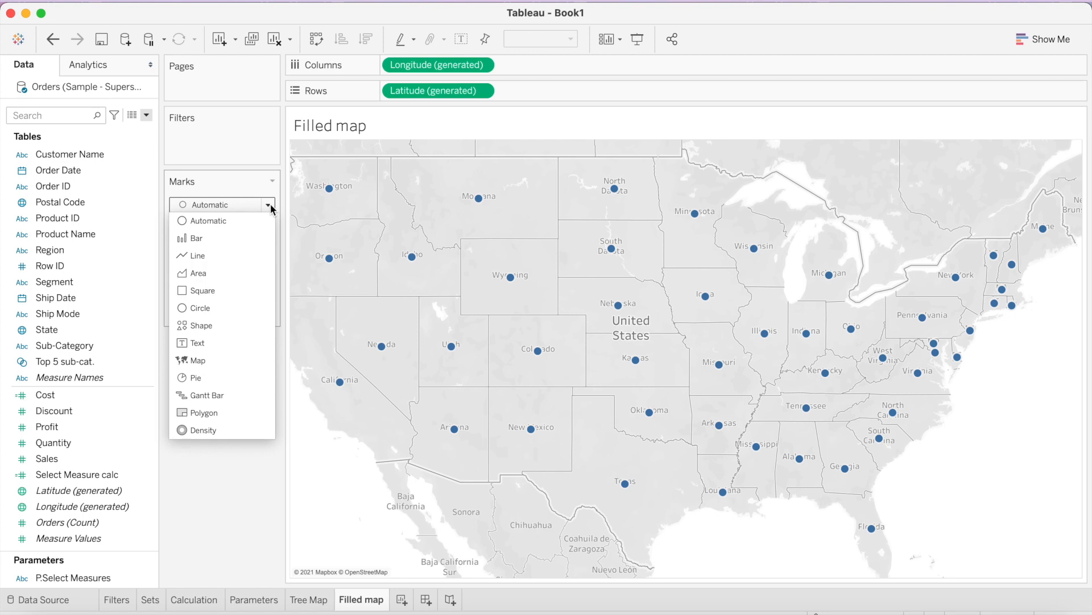
pyautogui.click(220, 361)
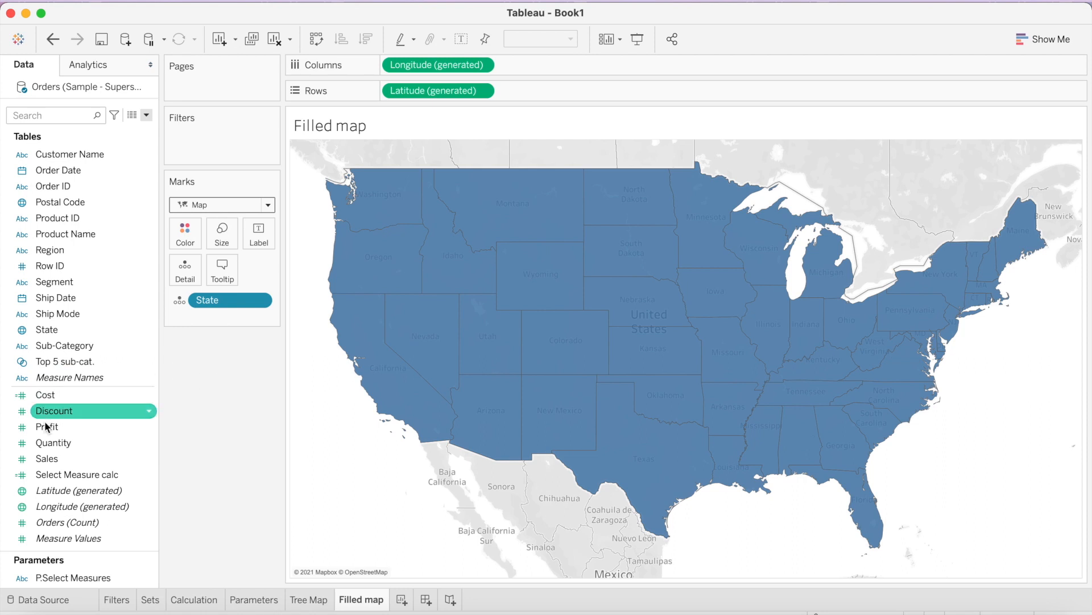
pyautogui.moveTo(60, 426); pyautogui.dragTo(188, 235)
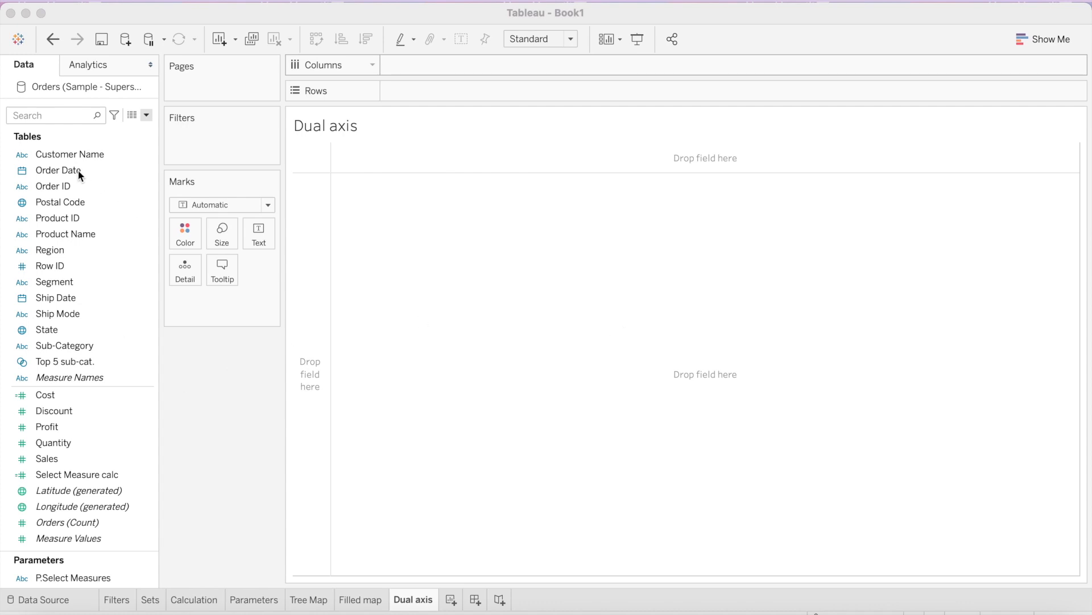
# Step: Plot Sales over the continuous Year of Order Date as a line on the Dual axis sheet
pyautogui.click(104, 171)
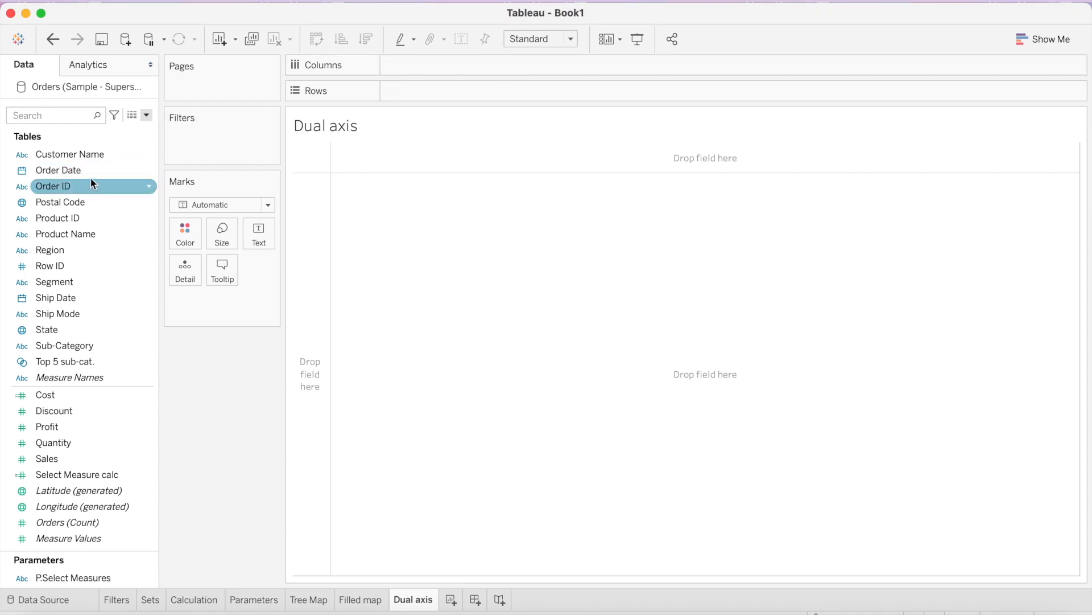
pyautogui.moveTo(92, 169); pyautogui.dragTo(453, 67)
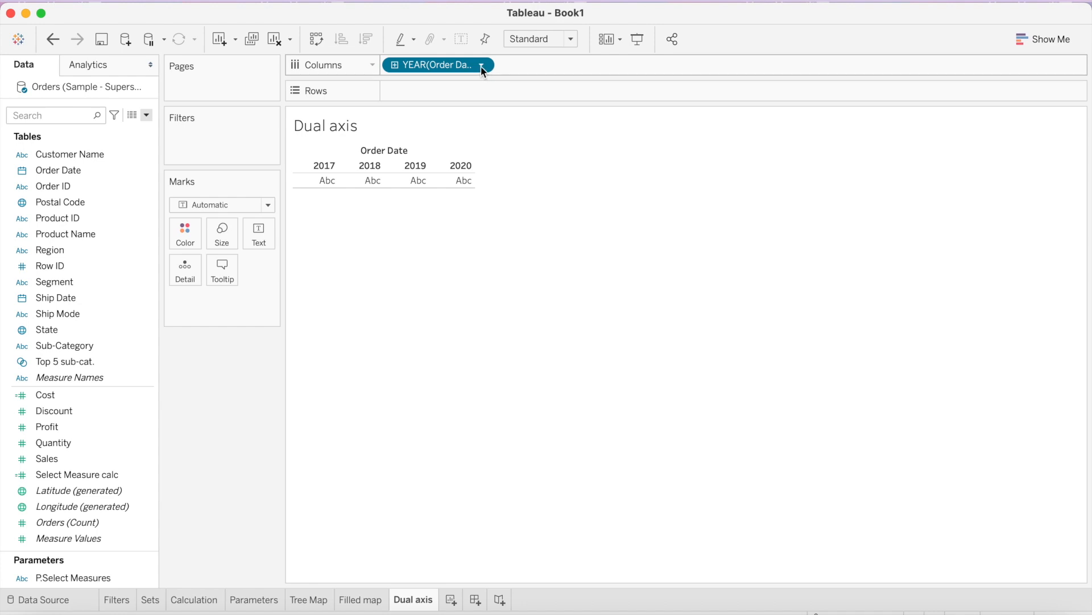
pyautogui.click(481, 65)
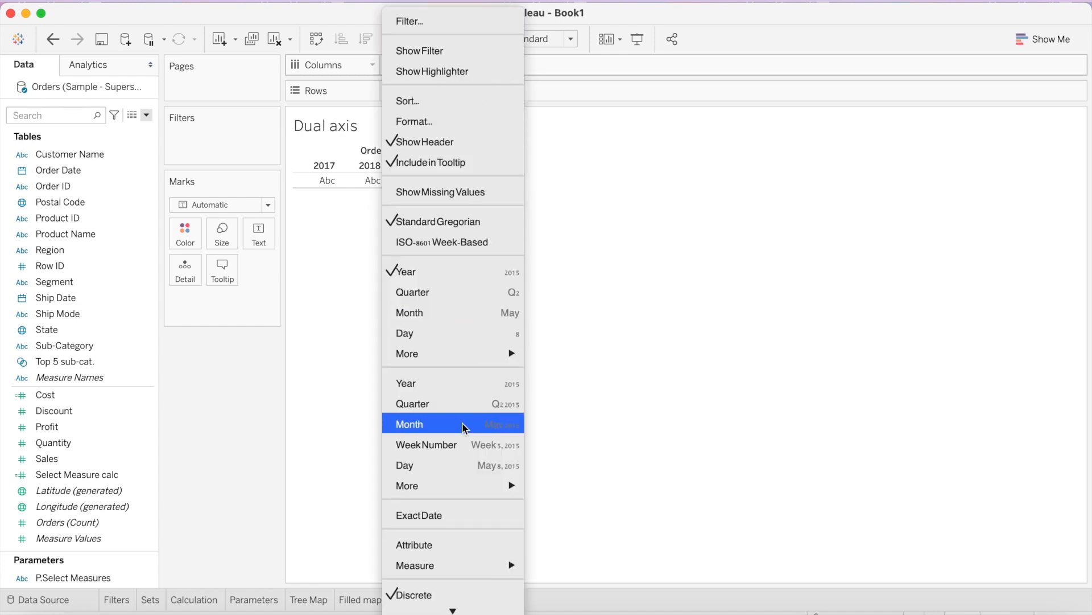
pyautogui.click(469, 383)
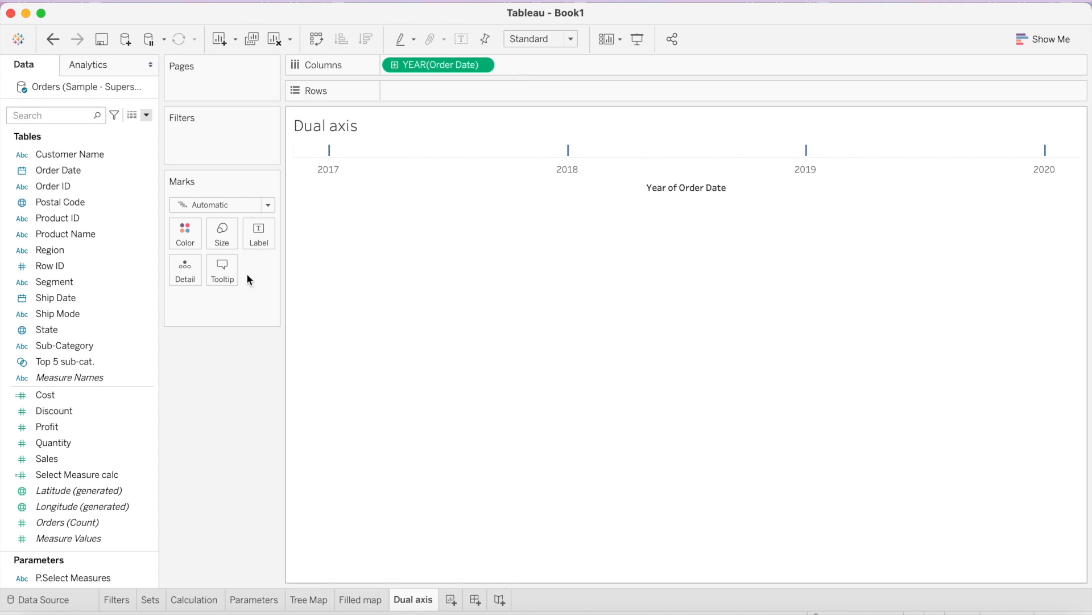
pyautogui.moveTo(94, 456)
pyautogui.mouseDown()
pyautogui.moveTo(480, 139)
pyautogui.moveTo(465, 94)
pyautogui.mouseUp()
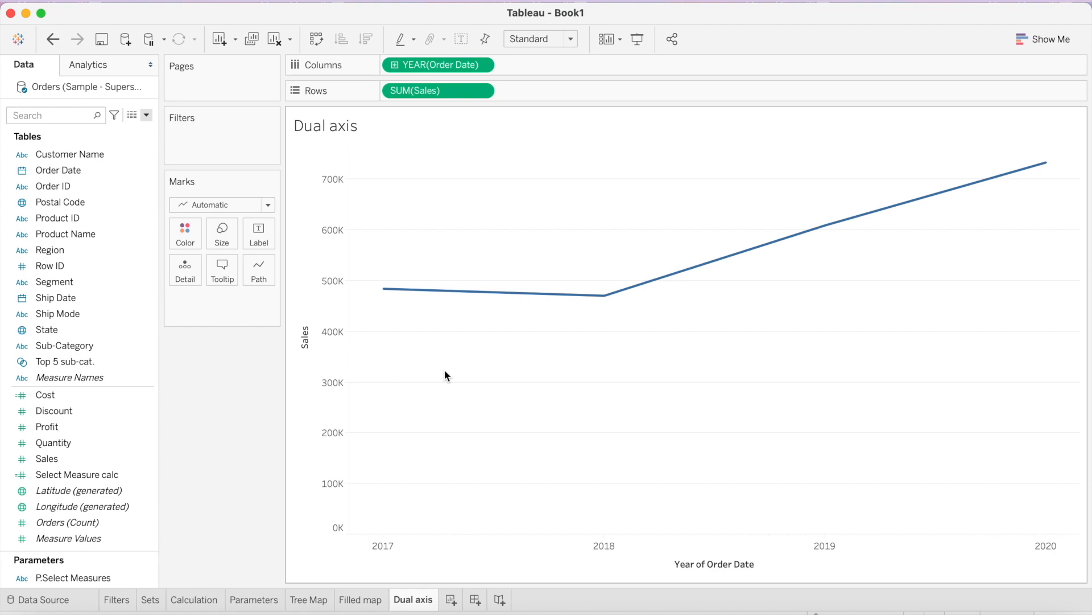
# Step: Add Profit as a second axis opposite the Sales axis and remove it again
pyautogui.click(114, 427)
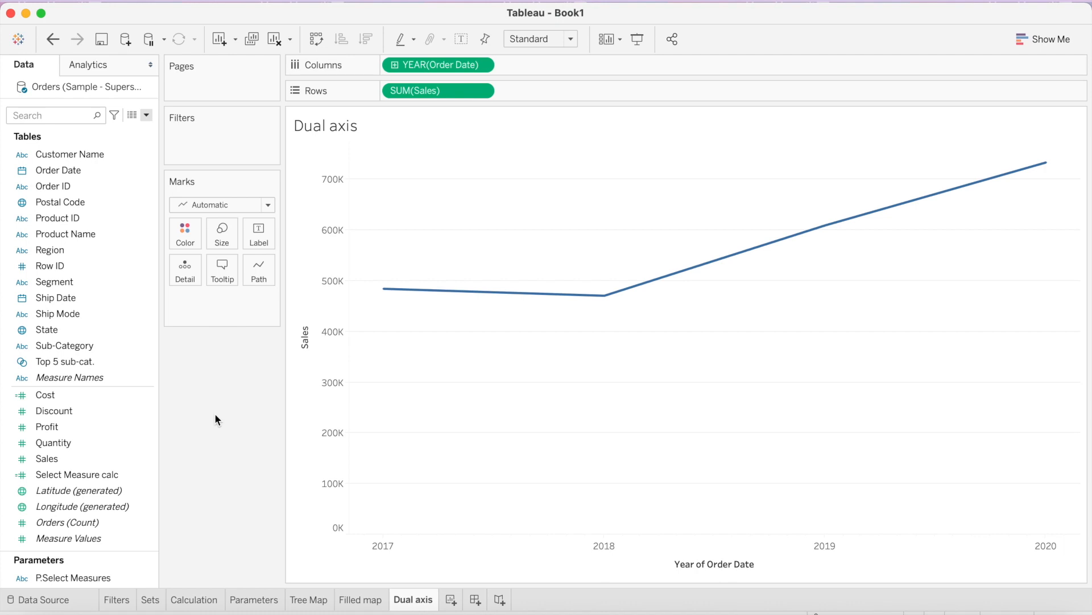
pyautogui.click(101, 426)
pyautogui.click(104, 428)
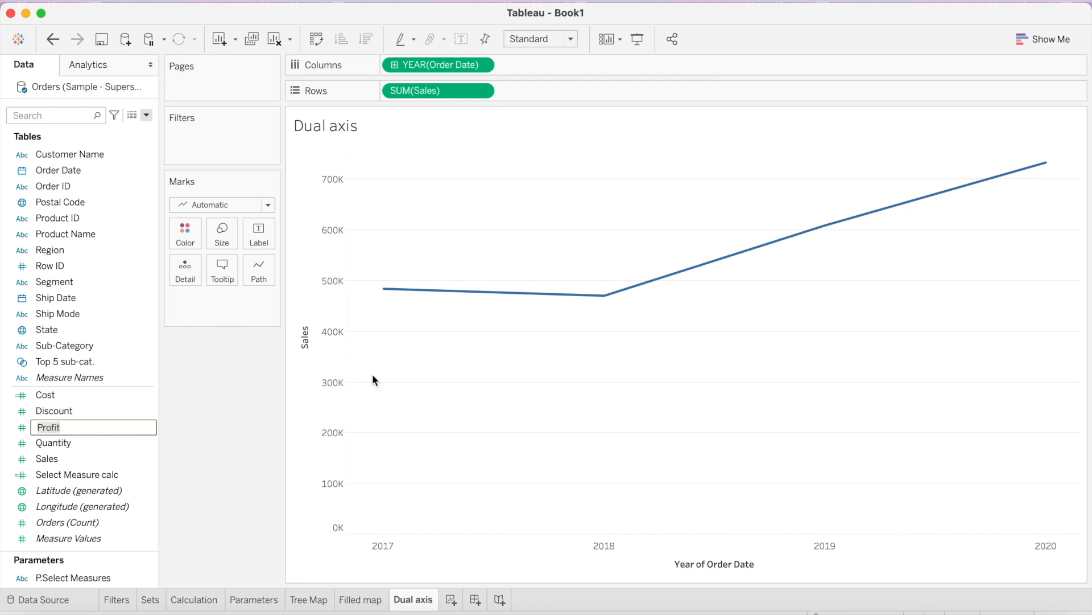
pyautogui.click(217, 436)
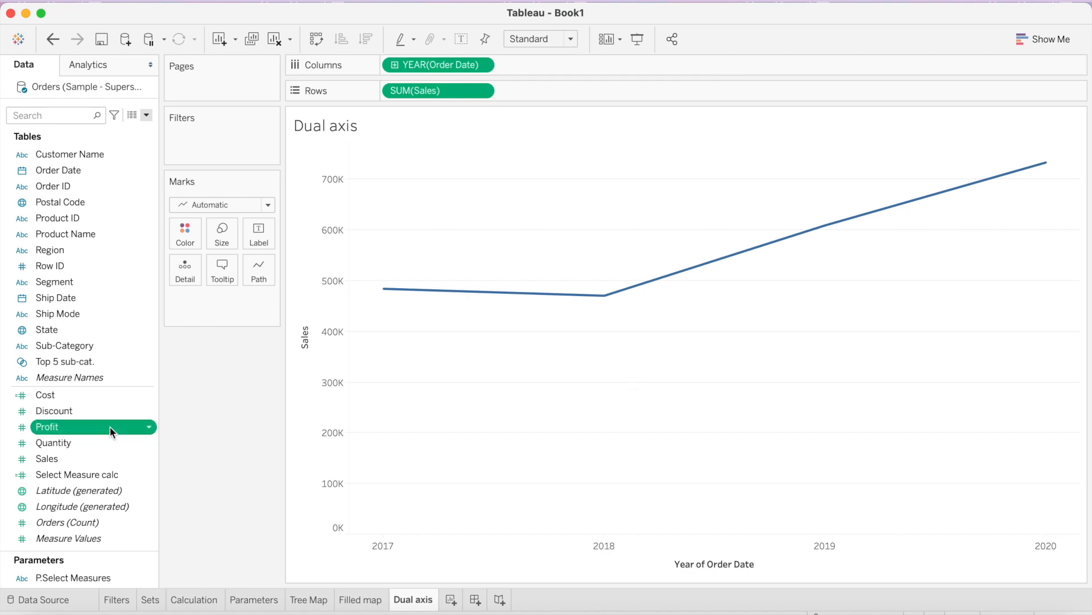
pyautogui.moveTo(111, 426); pyautogui.dragTo(1062, 307)
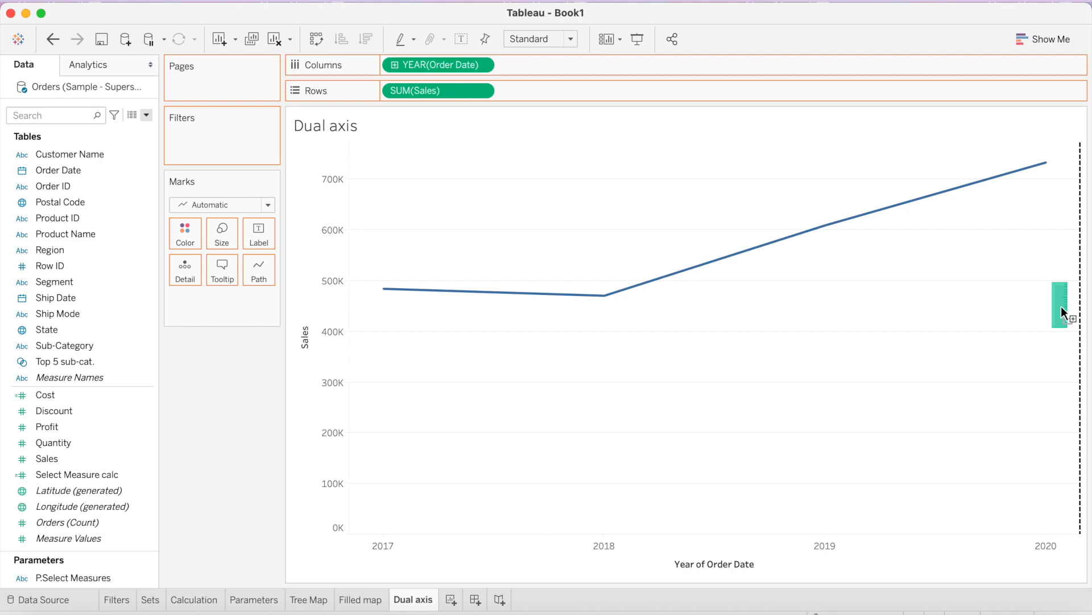
pyautogui.moveTo(1060, 306); pyautogui.dragTo(1060, 305)
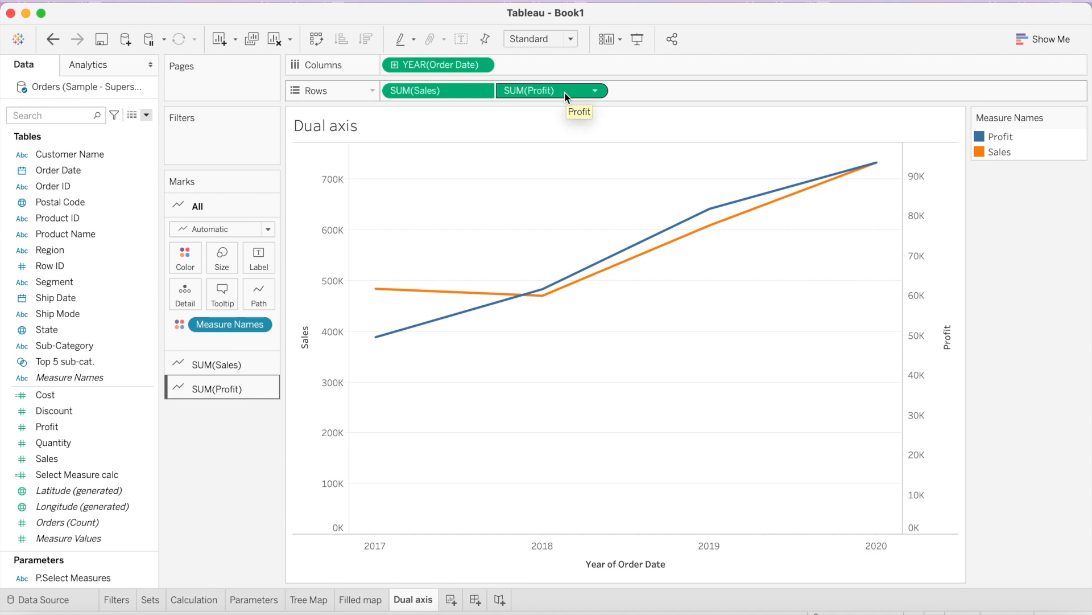
pyautogui.press('Delete')
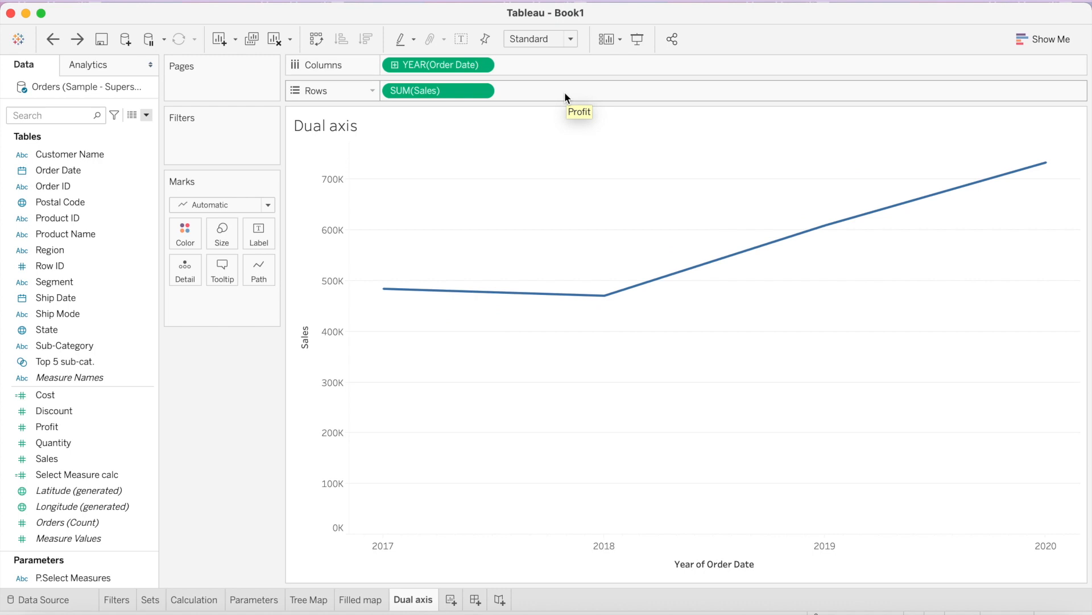
# Step: Add Profit to the rows beside Sales and combine both measures with the Dual Axis option
pyautogui.click(131, 427)
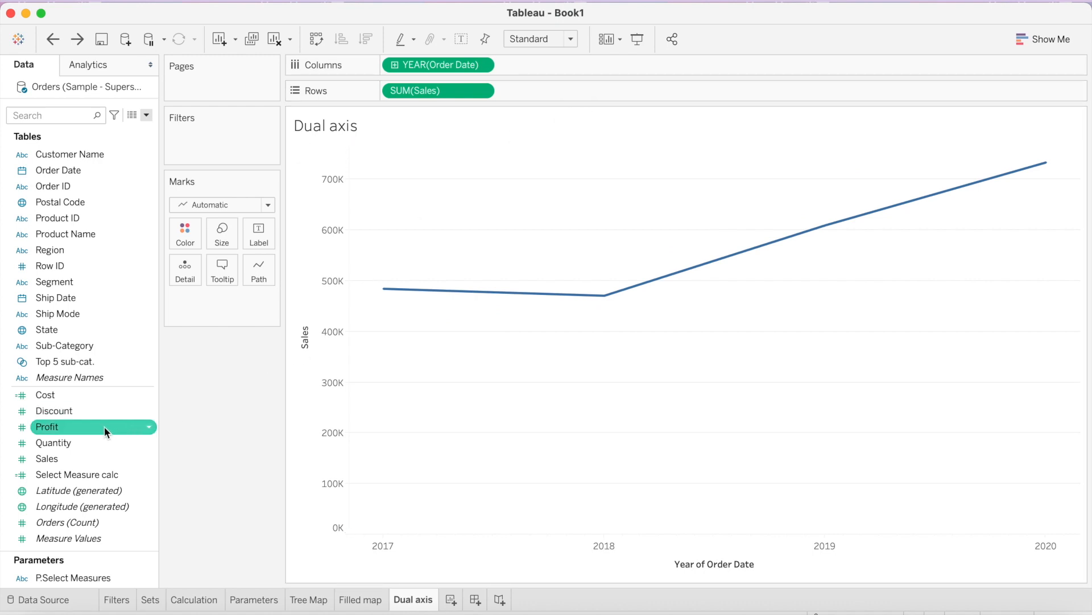
pyautogui.moveTo(97, 427); pyautogui.dragTo(581, 91)
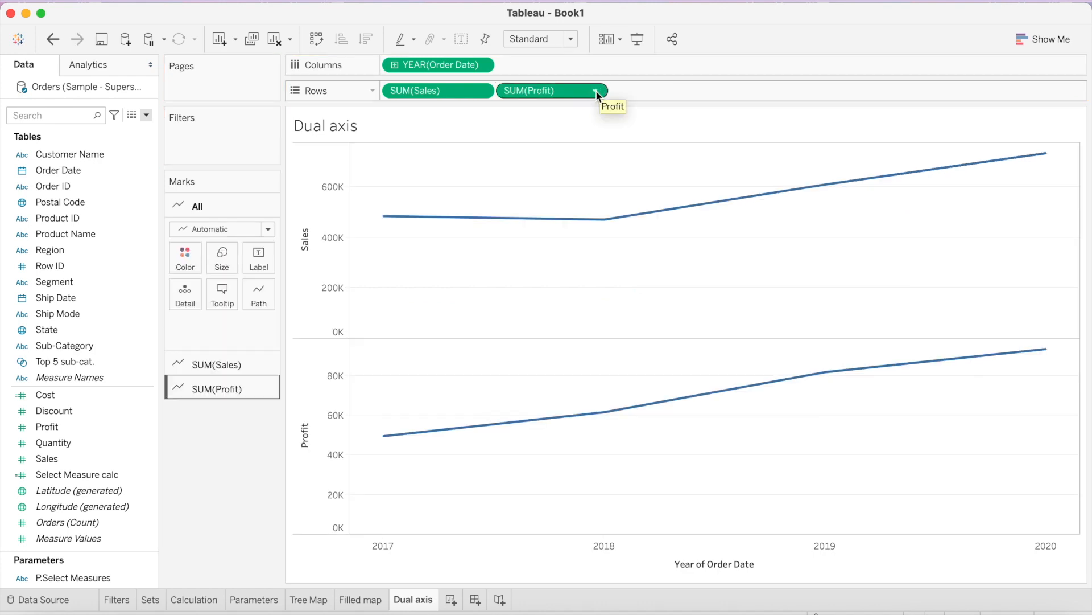
pyautogui.click(595, 92)
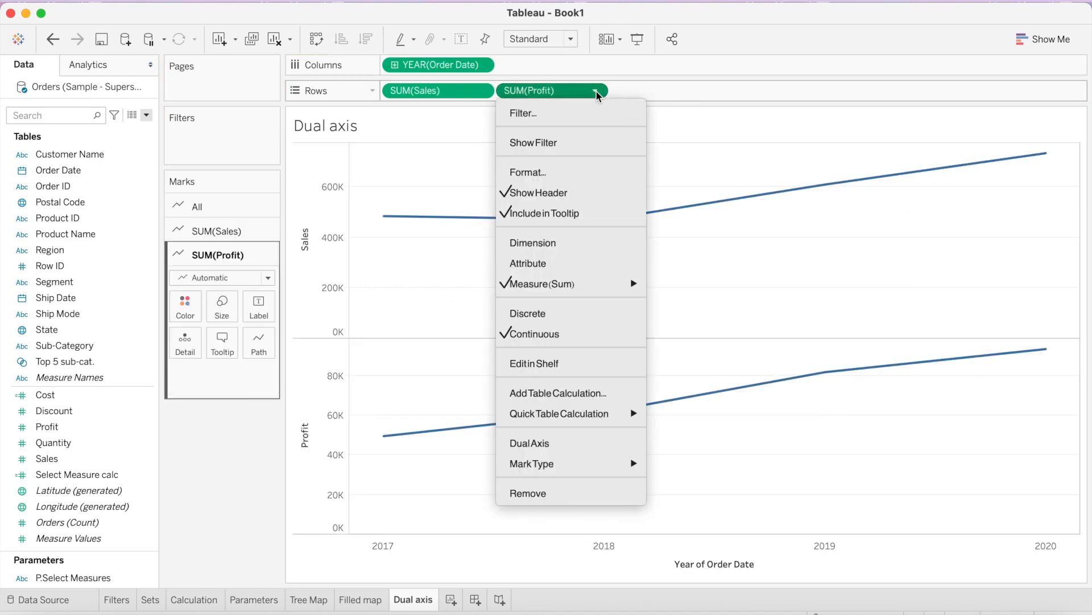
pyautogui.click(576, 445)
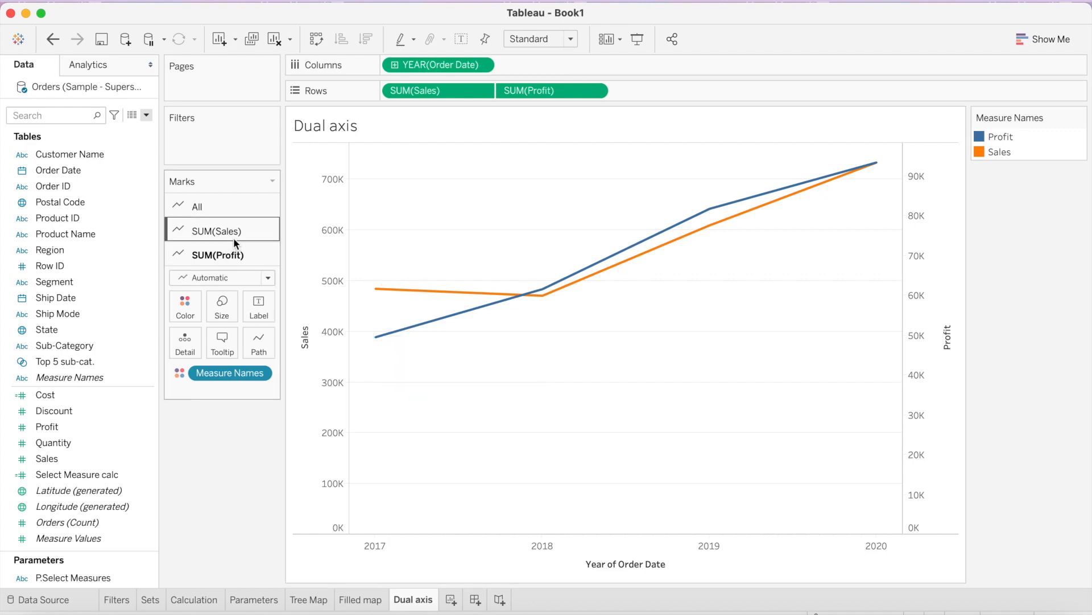
# Step: Change the mark type of the Sales measure to Bar, leaving Profit as a line on the Dual axis sheet
pyautogui.click(232, 207)
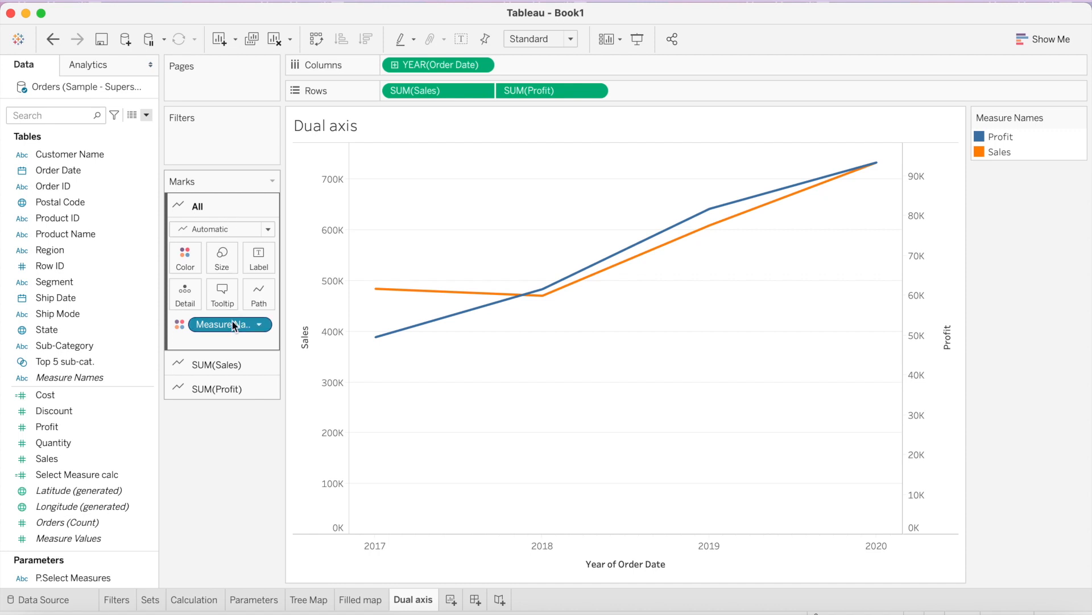
pyautogui.click(232, 388)
pyautogui.click(233, 364)
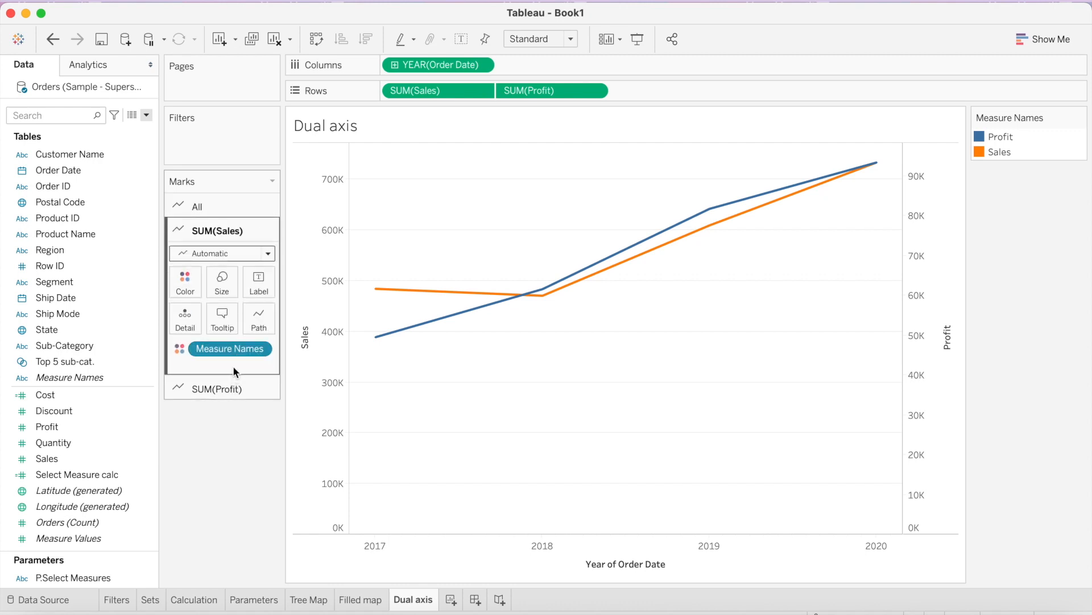
pyautogui.click(267, 255)
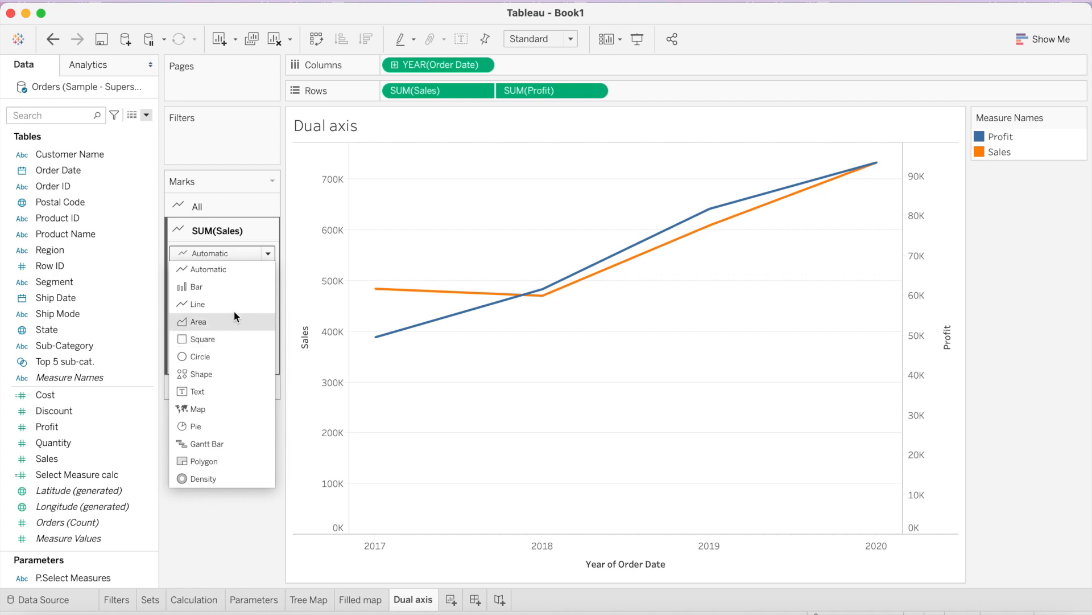
pyautogui.click(249, 289)
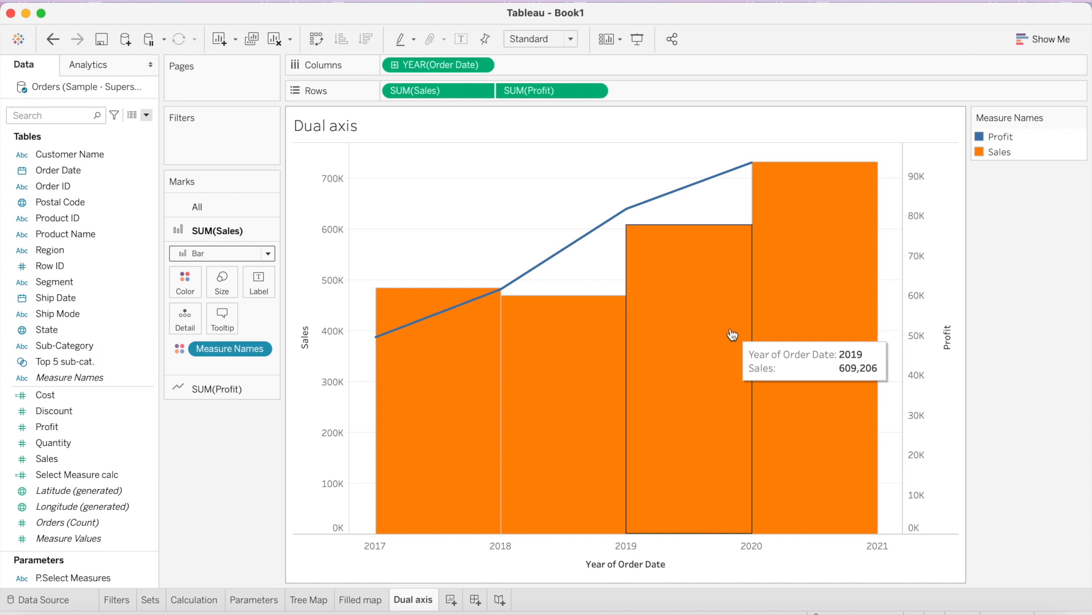
# Step: Switch the Sales bars from fixed to manual sizing and set their width close to the maximum
pyautogui.click(224, 287)
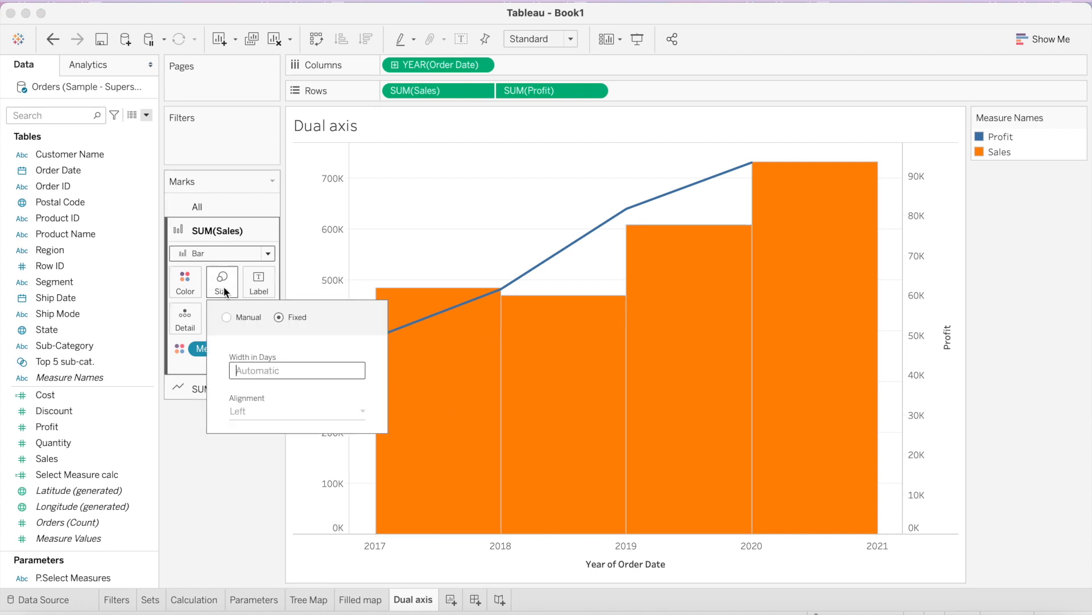
pyautogui.click(226, 317)
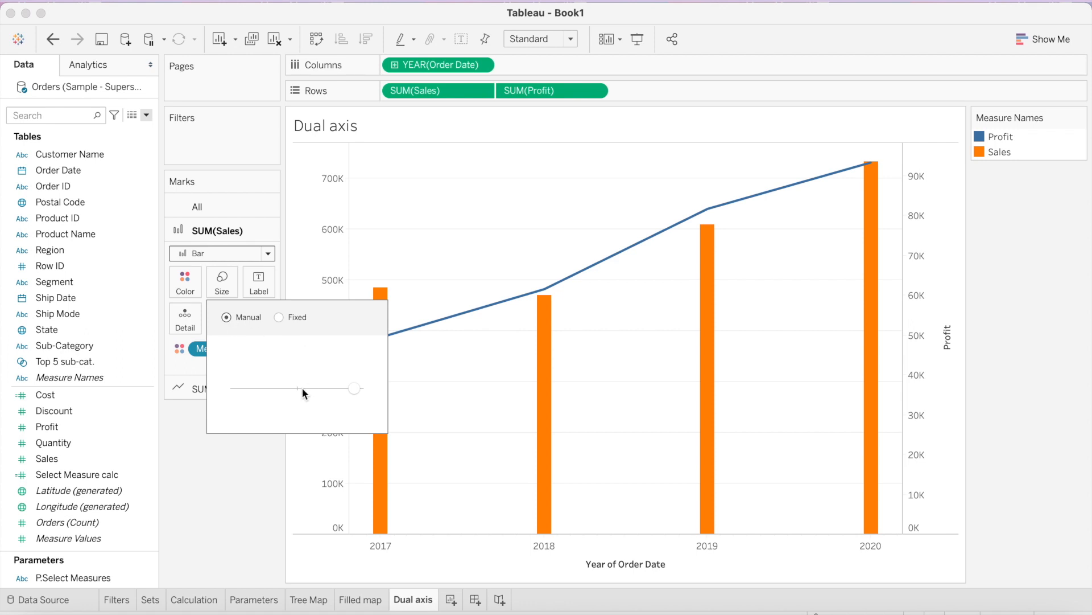
pyautogui.click(361, 388)
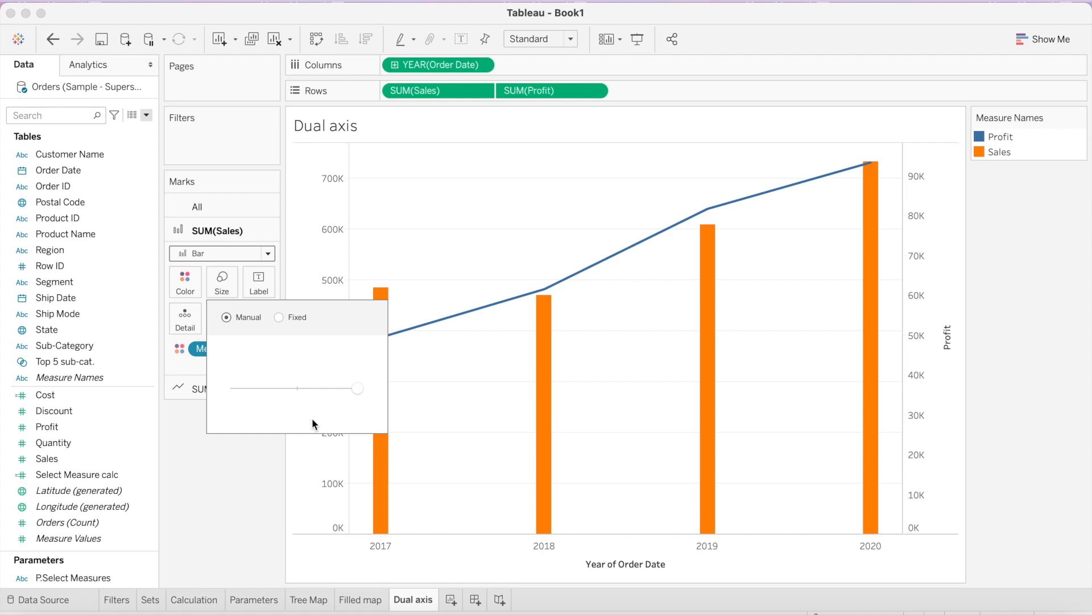
pyautogui.click(338, 388)
pyautogui.click(318, 387)
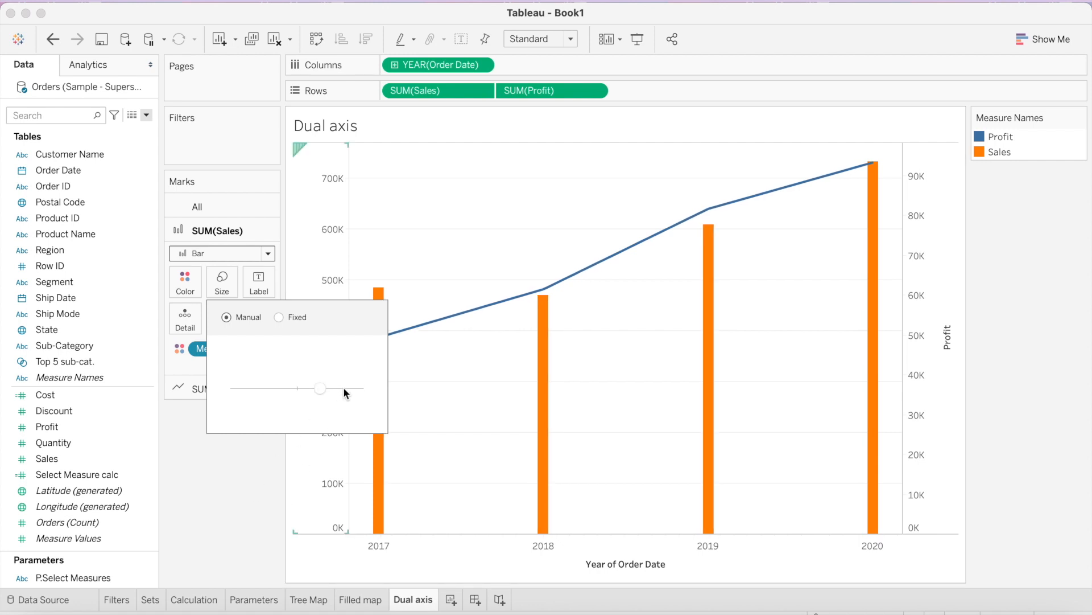
pyautogui.click(349, 389)
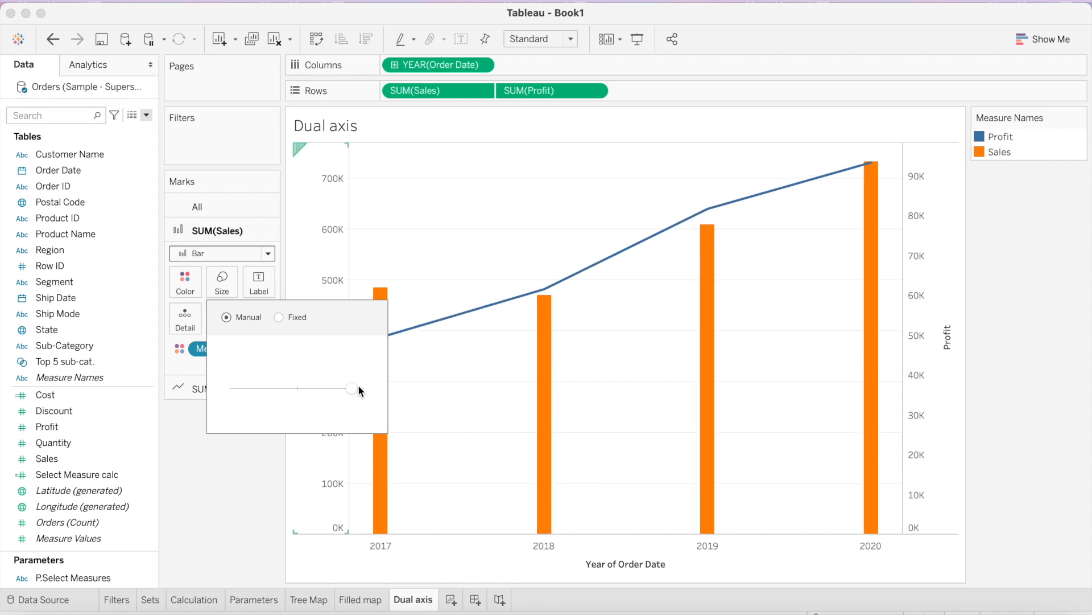
pyautogui.click(359, 389)
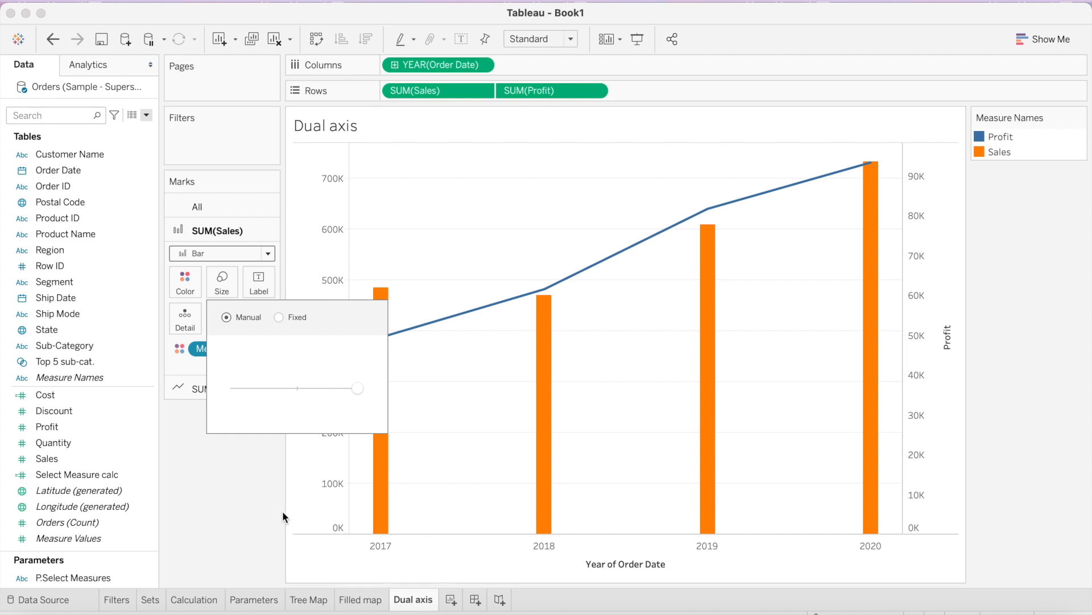
pyautogui.click(226, 493)
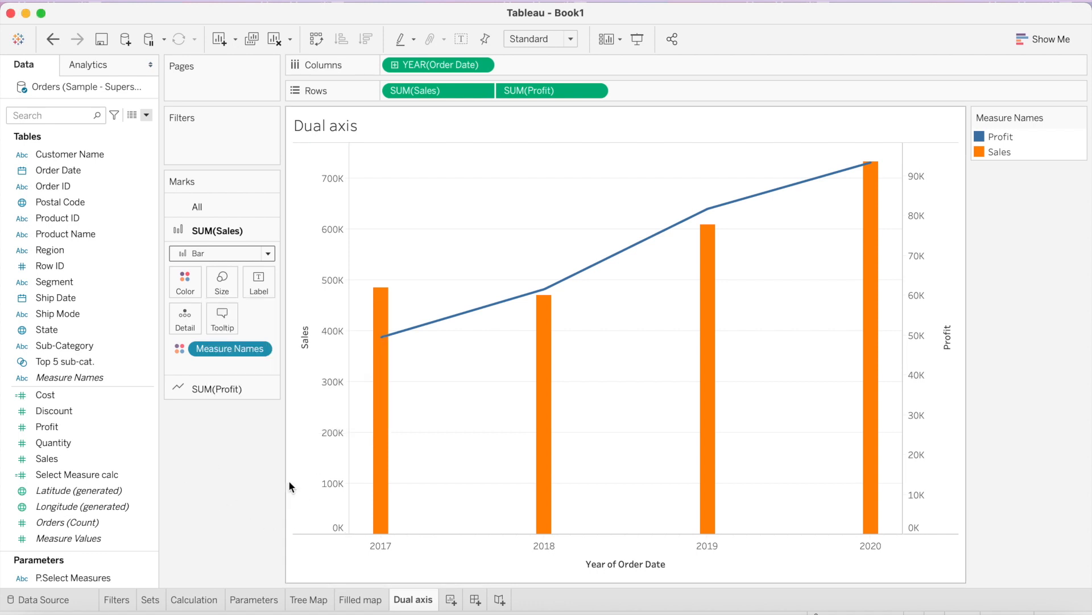